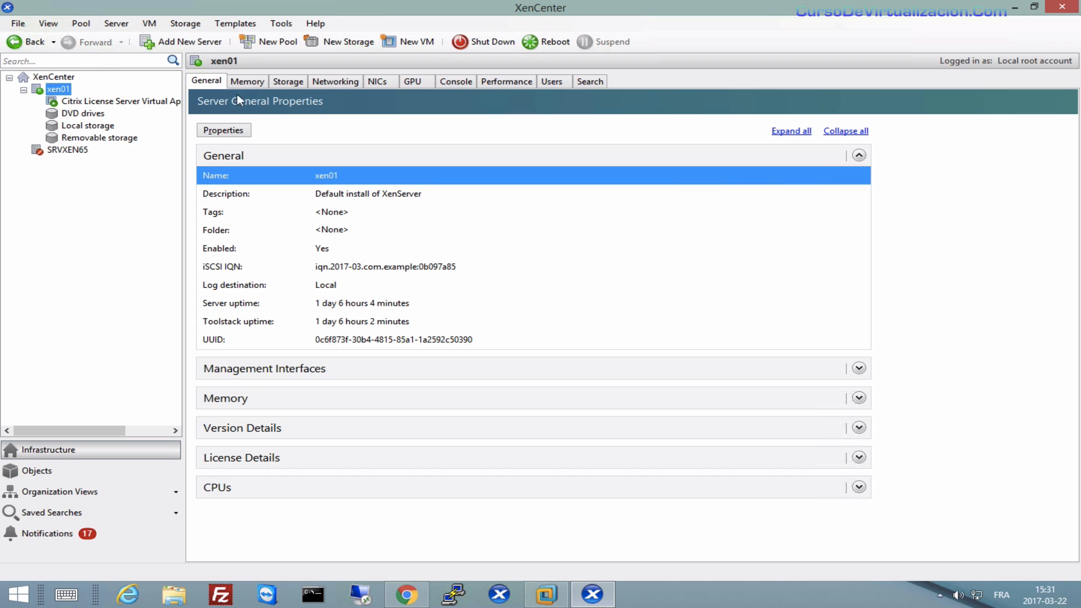
Start the New VM wizard, then cancel it.
{"action": "left_click", "coordinate": [415, 48]}
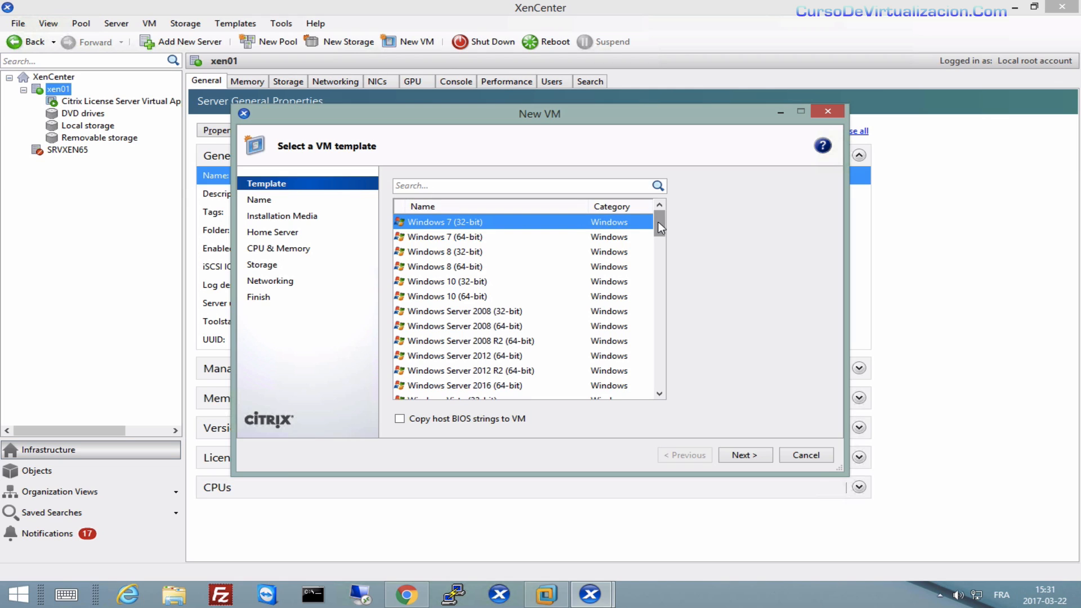
{"action": "mouse_move", "coordinate": [658, 222]}
{"action": "left_mouse_down"}
{"action": "mouse_move", "coordinate": [645, 344]}
{"action": "mouse_move", "coordinate": [639, 273]}
{"action": "mouse_move", "coordinate": [655, 222]}
{"action": "mouse_move", "coordinate": [659, 315]}
{"action": "mouse_move", "coordinate": [656, 223]}
{"action": "left_mouse_up"}
{"action": "left_click", "coordinate": [833, 111]}
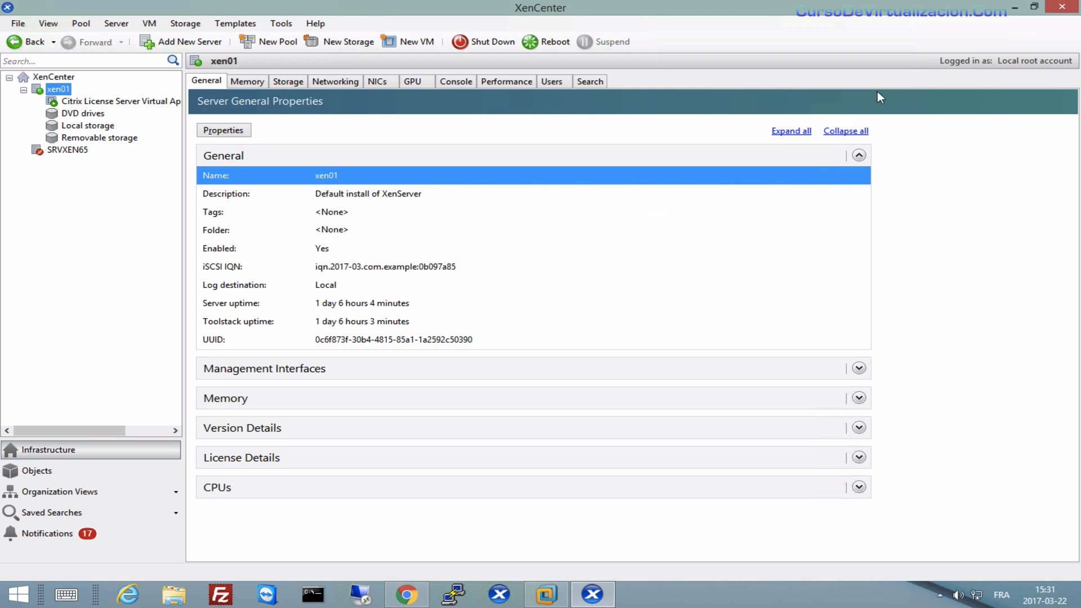
Check the ISO images in C:\Images_ISO in File Explorer, then return to XenCenter.
{"action": "left_click", "coordinate": [1016, 8]}
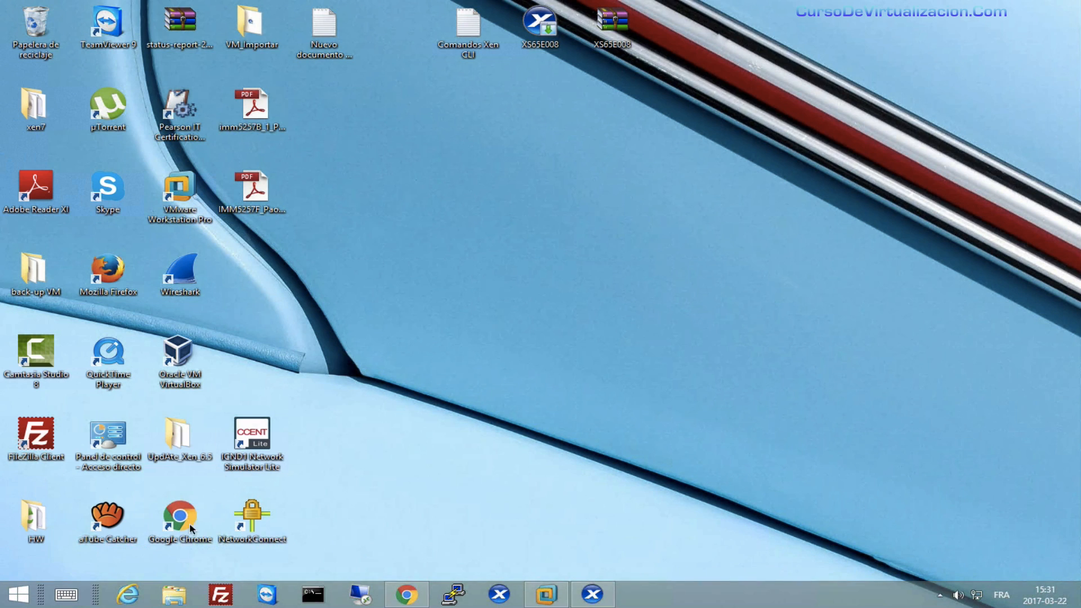
{"action": "left_click", "coordinate": [174, 595]}
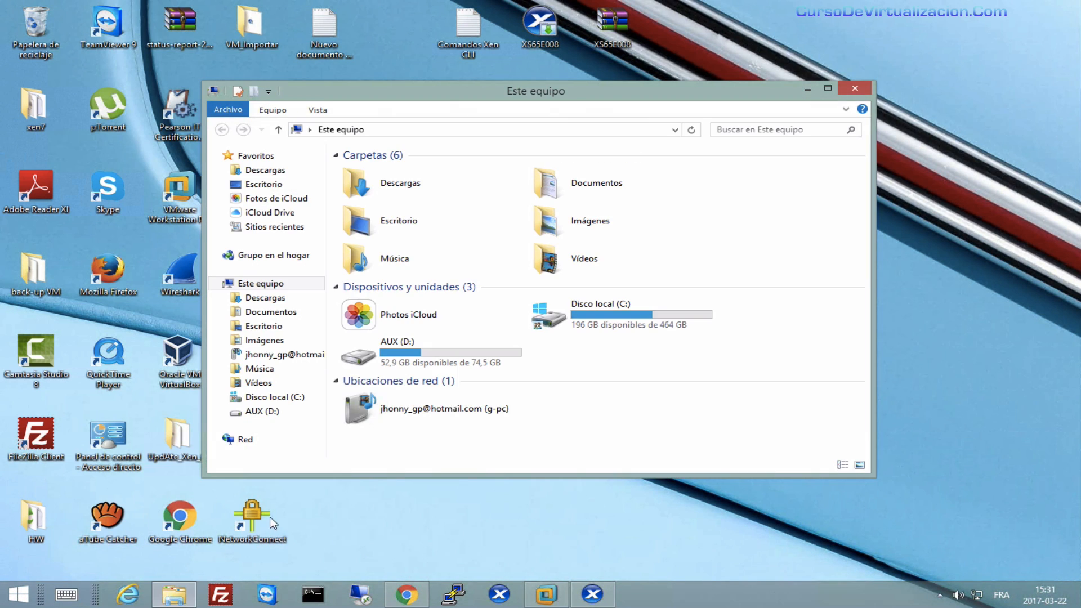
{"action": "double_click", "coordinate": [553, 319]}
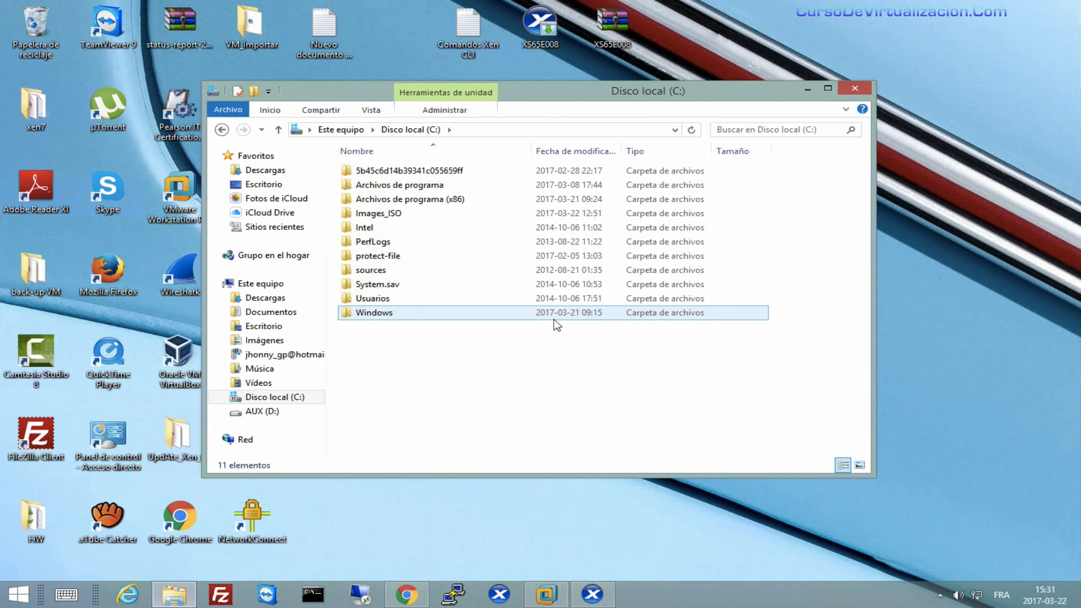
{"action": "double_click", "coordinate": [370, 215]}
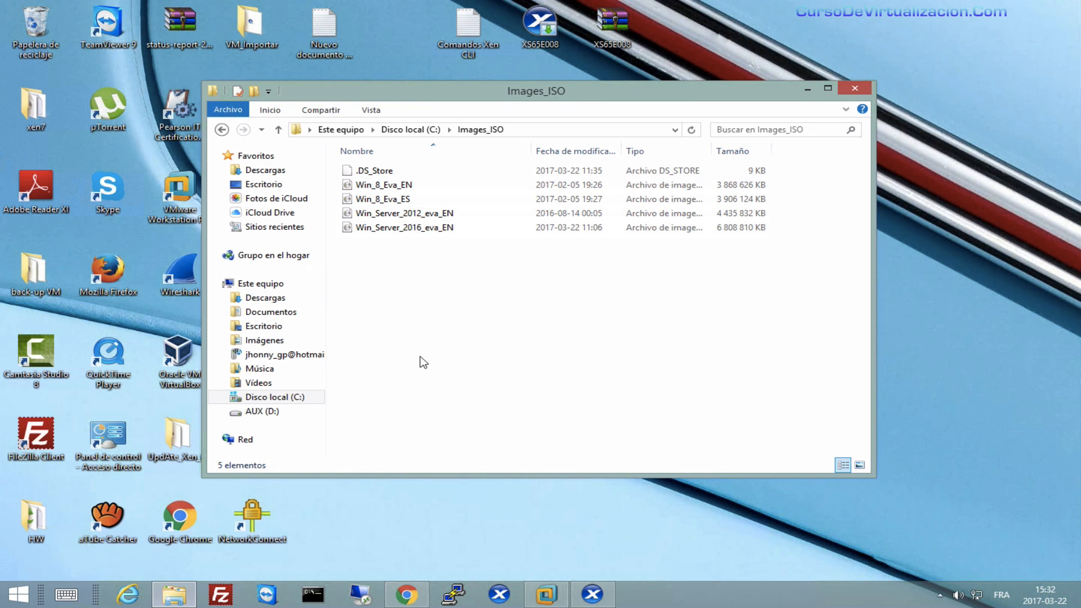
{"action": "left_click", "coordinate": [278, 130]}
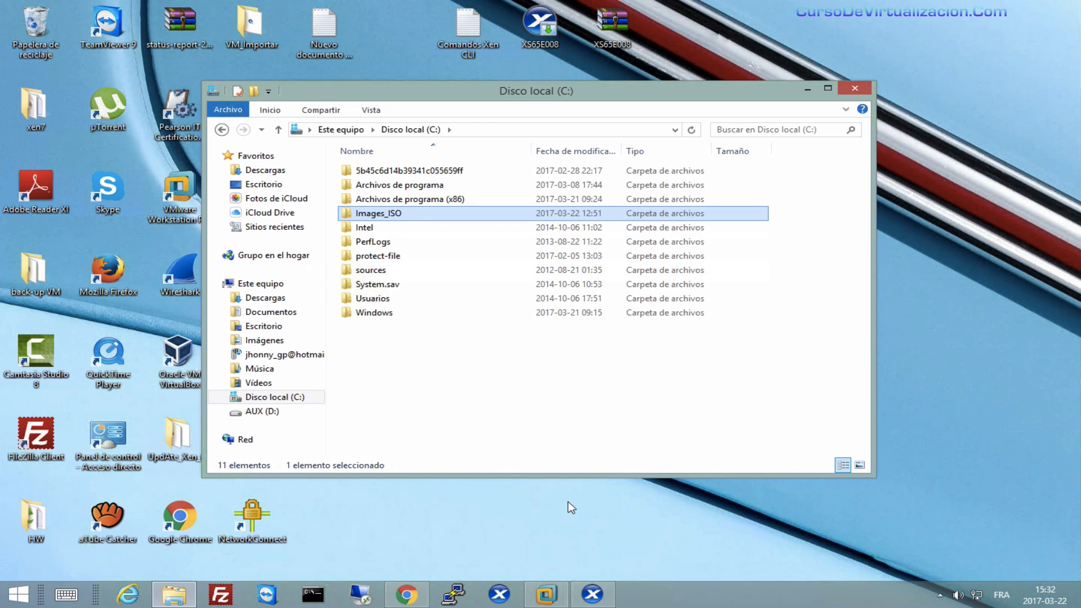
{"action": "left_click", "coordinate": [594, 594]}
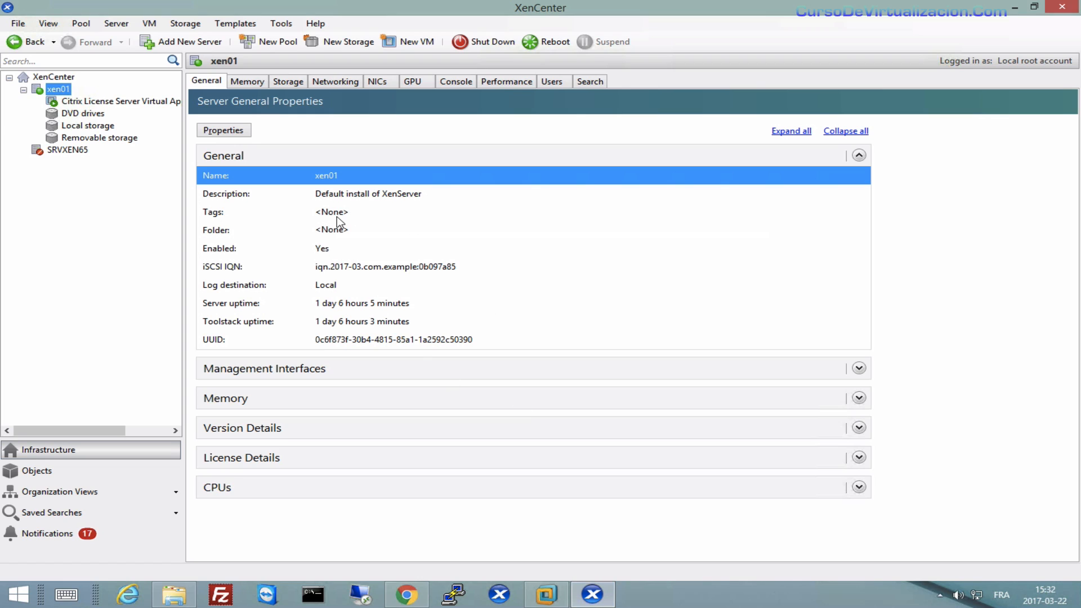
Start a new storage repository, review each storage type, and choose Windows File Sharing (SMB/CIFS) ISO.
{"action": "left_click", "coordinate": [346, 45]}
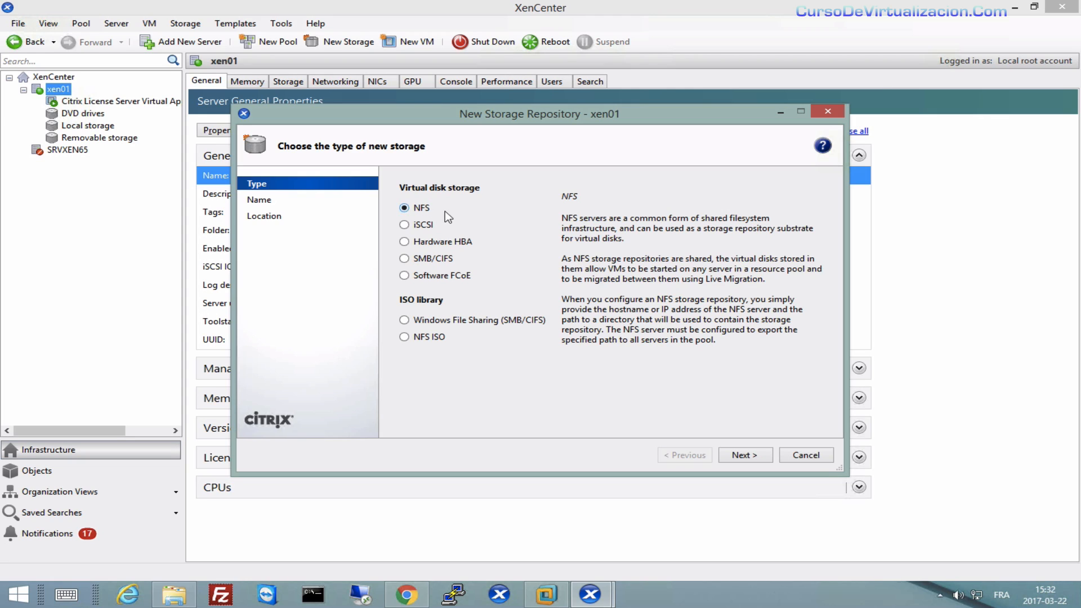
{"action": "left_click", "coordinate": [419, 228]}
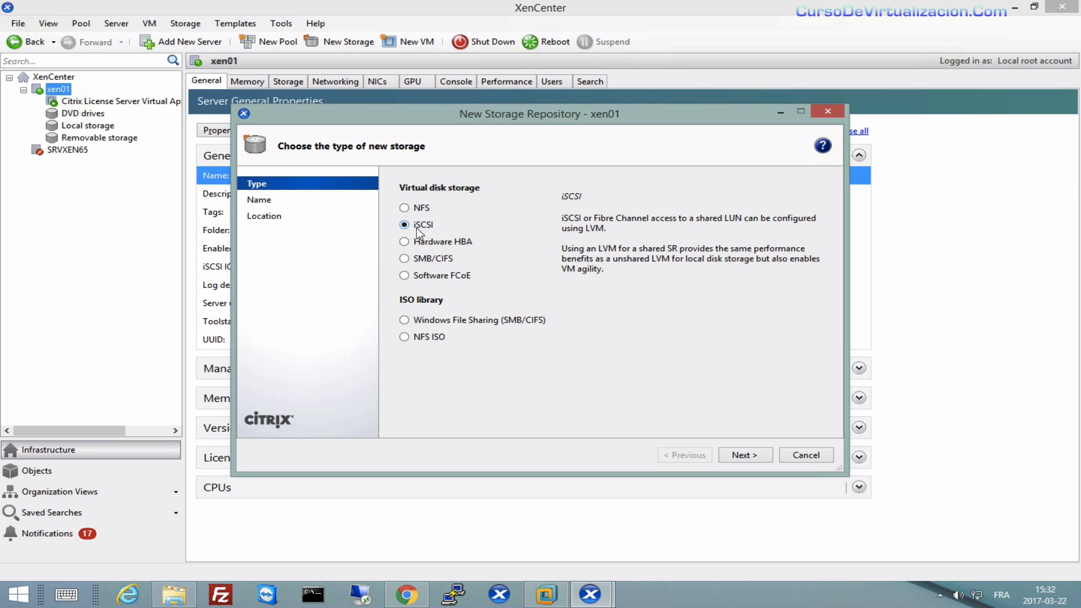
{"action": "left_click", "coordinate": [420, 245]}
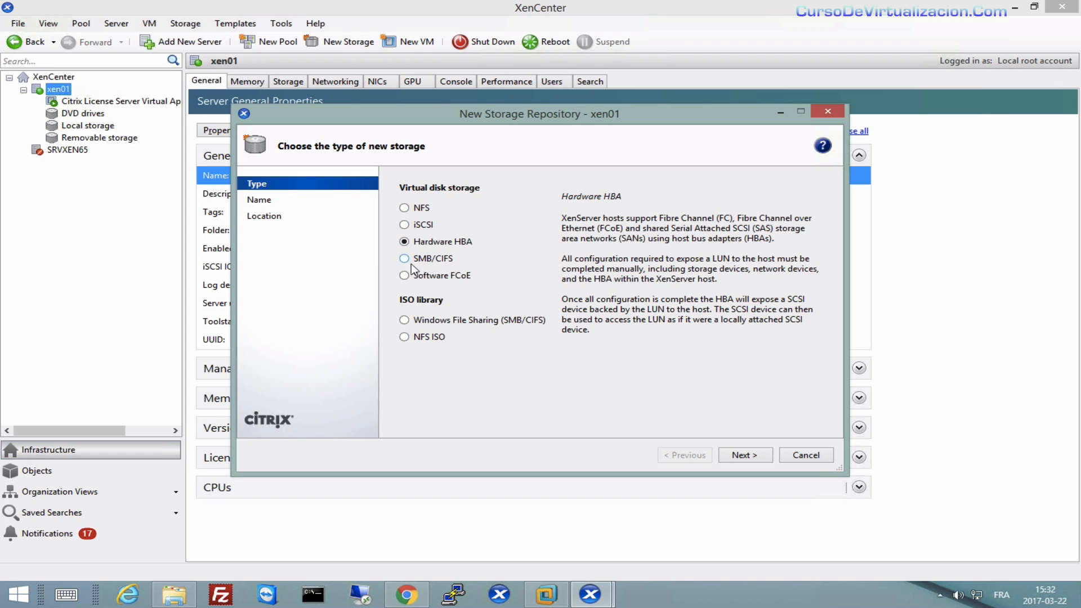
{"action": "left_click", "coordinate": [413, 262]}
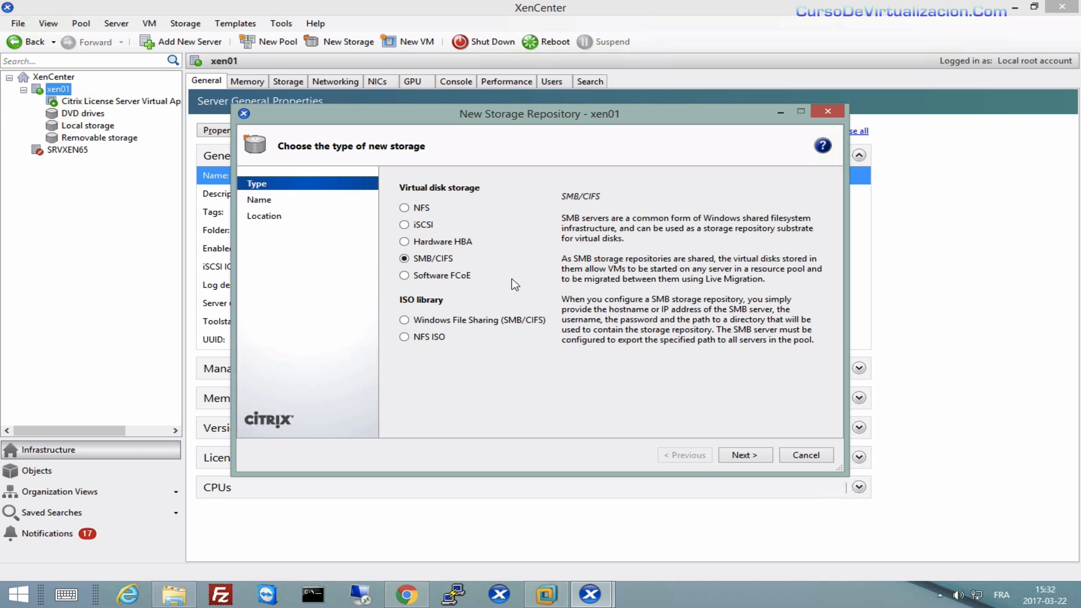
{"action": "left_click", "coordinate": [457, 277]}
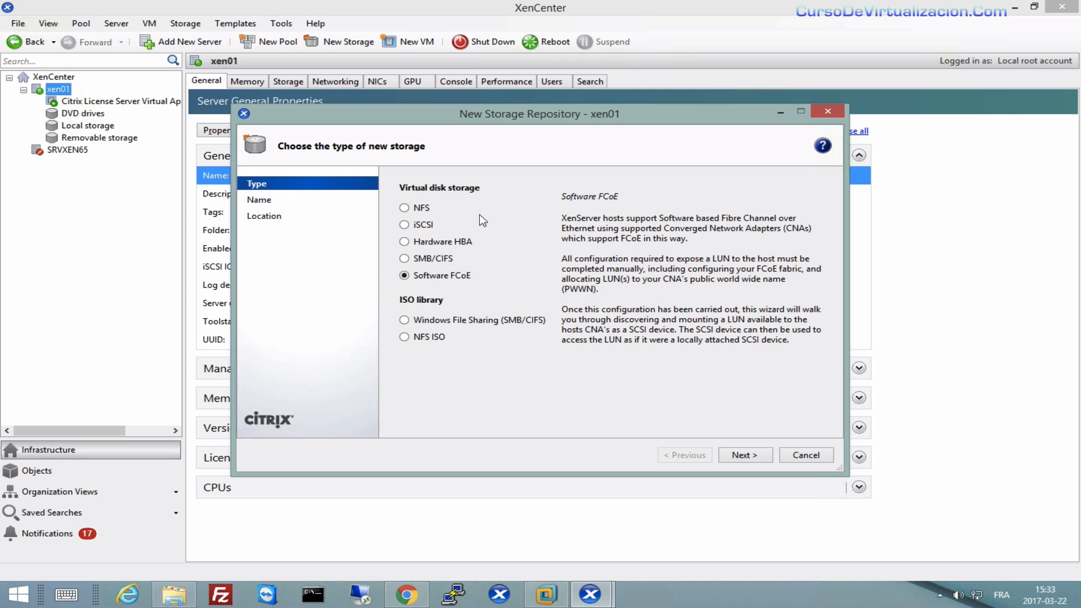
{"action": "left_click", "coordinate": [421, 211]}
{"action": "left_click", "coordinate": [421, 225]}
{"action": "left_click", "coordinate": [420, 242]}
{"action": "left_click", "coordinate": [419, 259]}
{"action": "left_click", "coordinate": [421, 276]}
{"action": "left_click", "coordinate": [410, 328]}
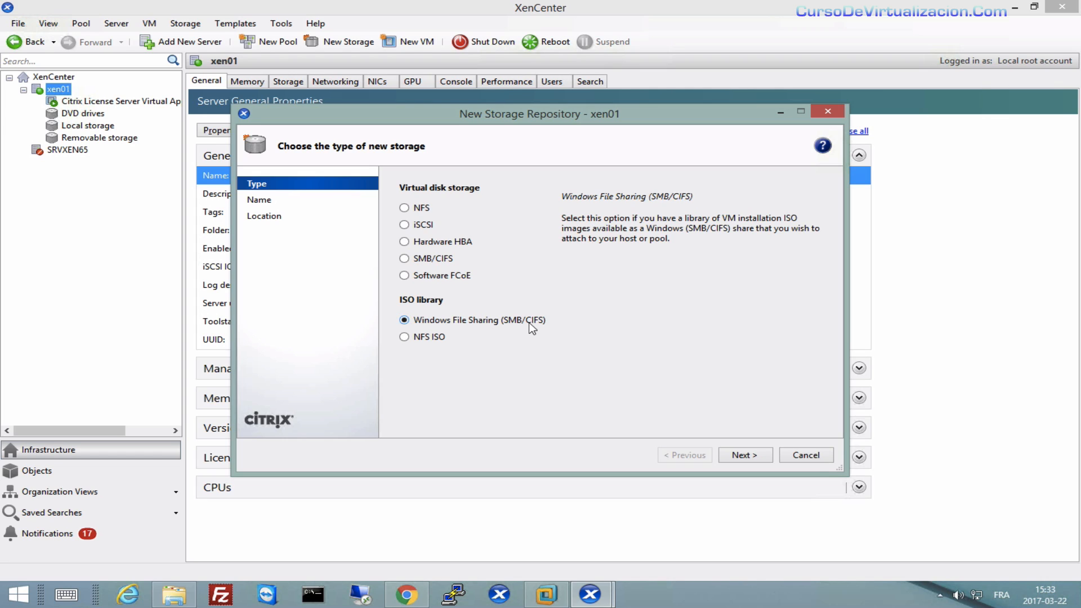
Name the SMB ISO repository 'mis iamgenes ISO' and move to the Share Name field.
{"action": "left_click", "coordinate": [748, 455]}
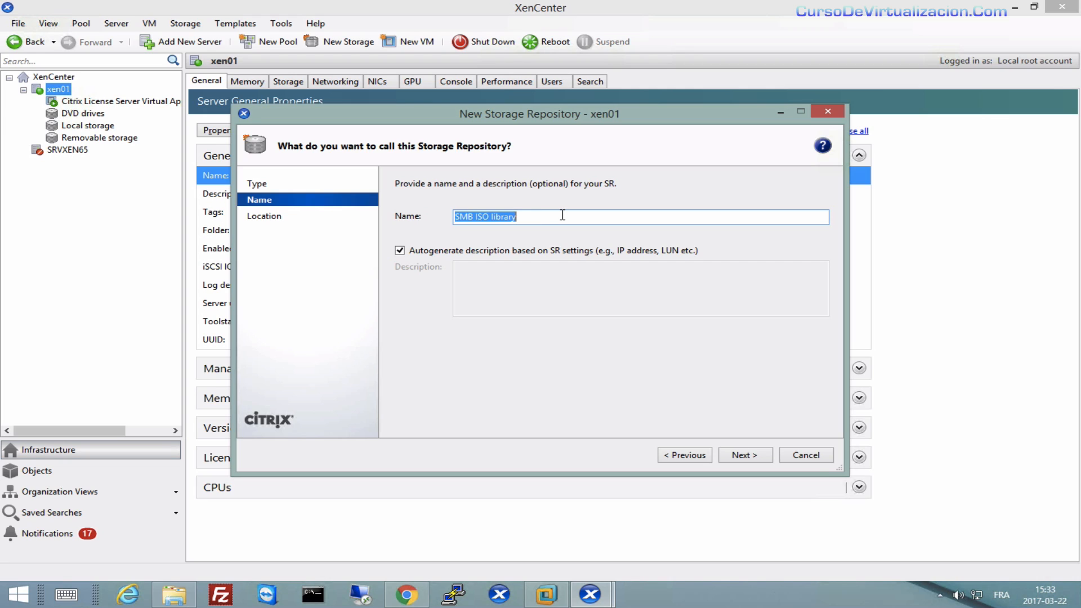
{"action": "type", "text": "mis iam"}
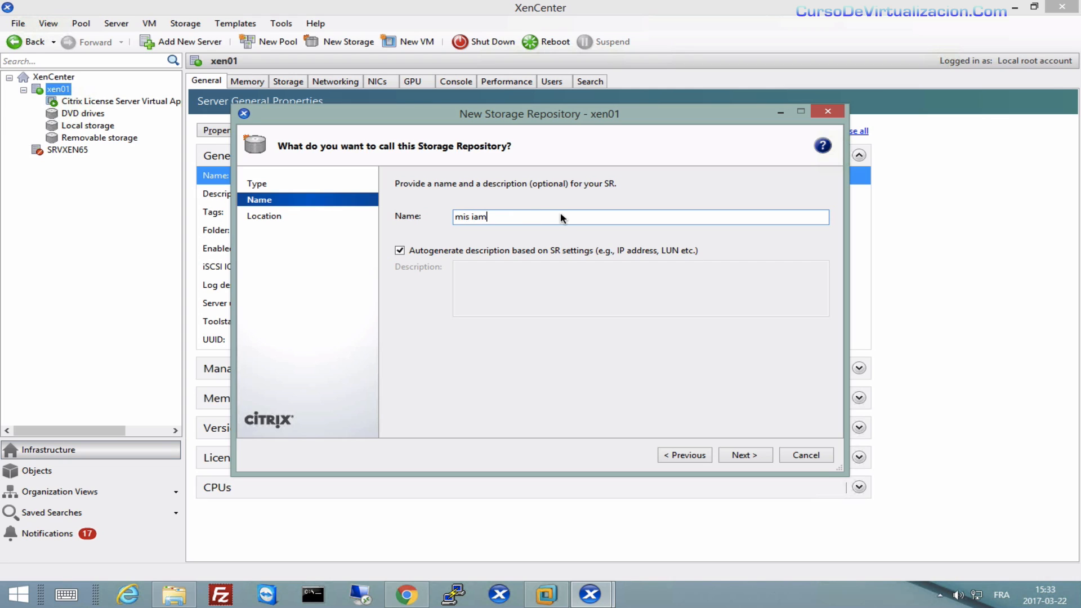
{"action": "type", "text": "genes ISO"}
{"action": "left_click", "coordinate": [751, 456]}
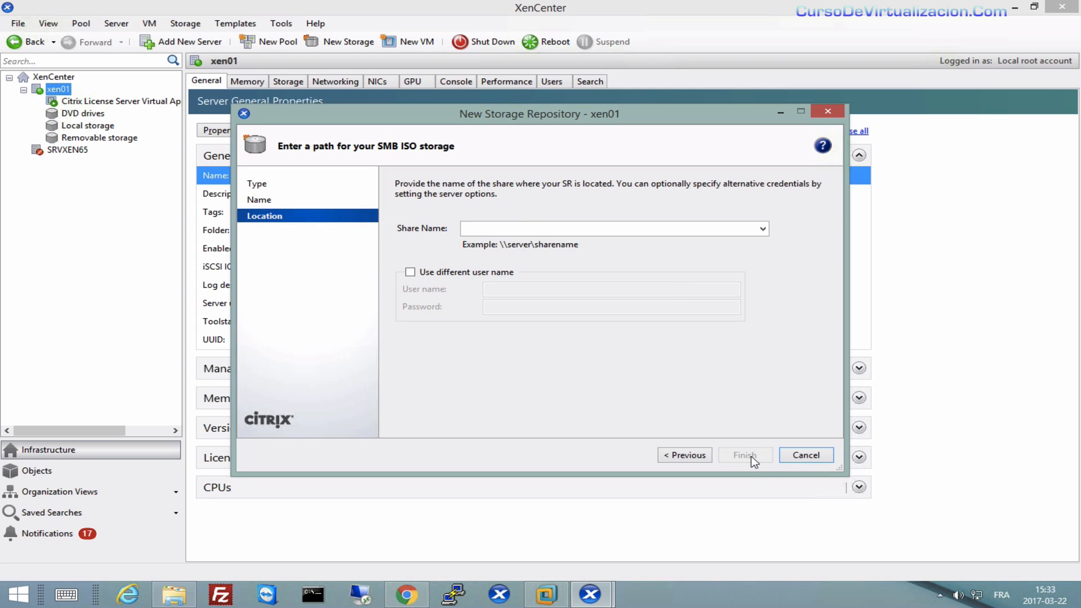
{"action": "left_click", "coordinate": [477, 230]}
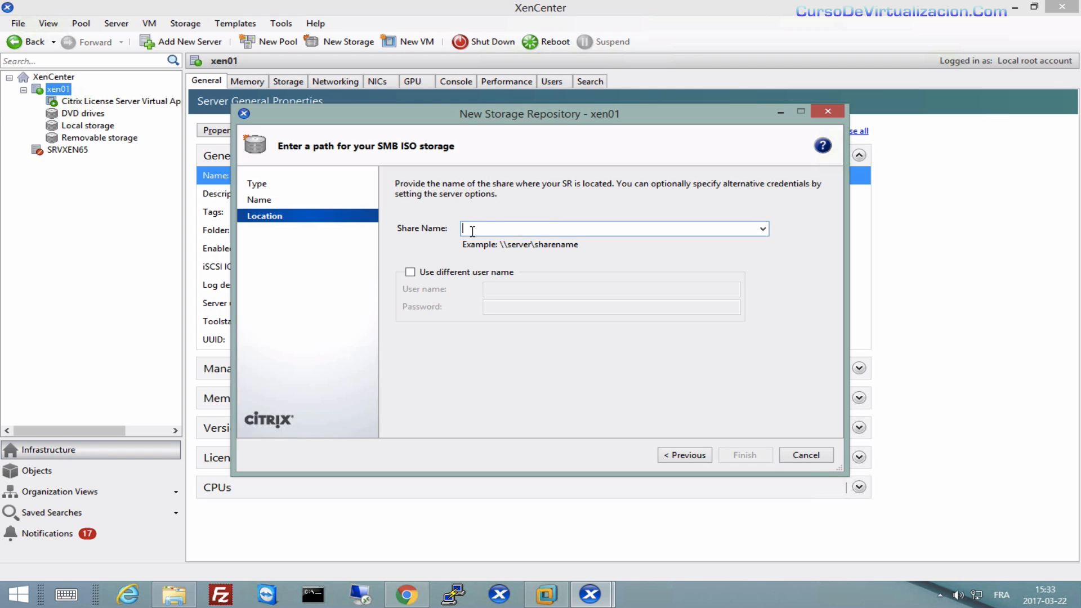
Share the Images_ISO folder with its owner from the folder's Sharing properties.
{"action": "left_click", "coordinate": [180, 599]}
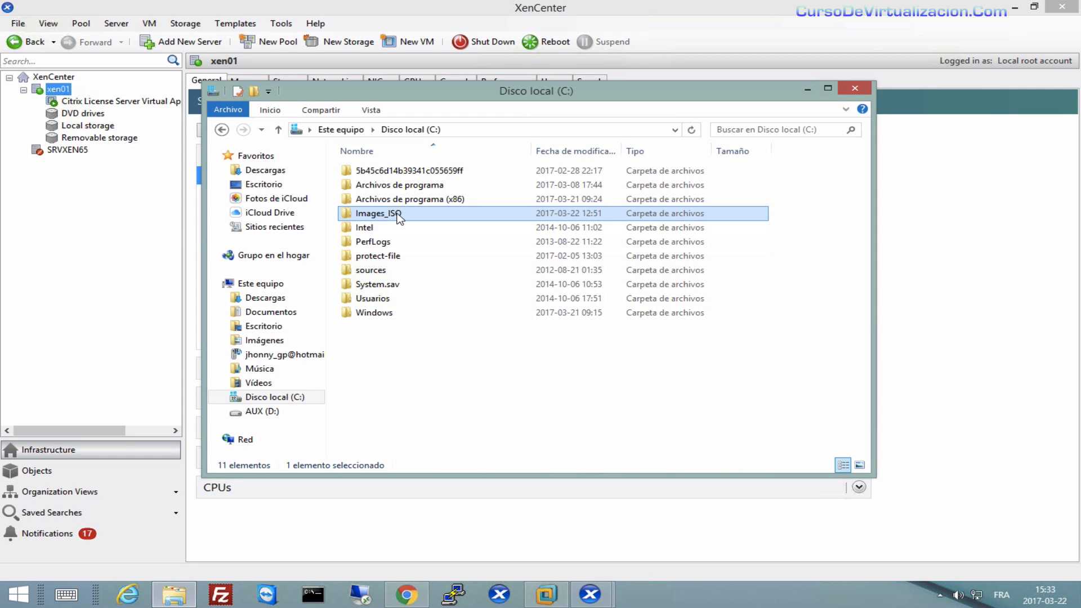
{"action": "mouse_move", "coordinate": [400, 218]}
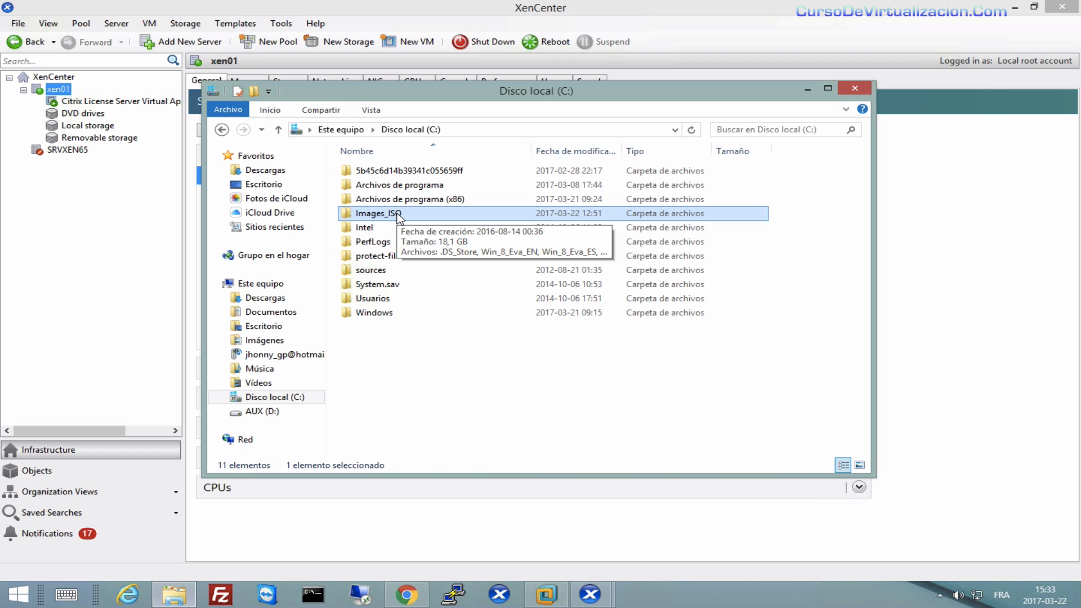
{"action": "right_click", "coordinate": [400, 218]}
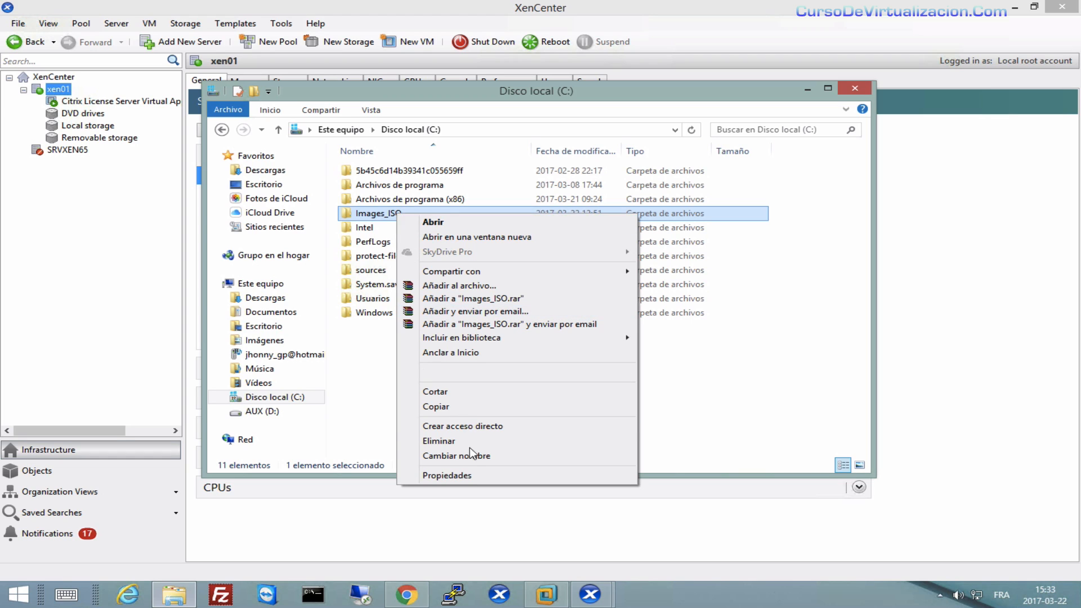
{"action": "left_click", "coordinate": [446, 476]}
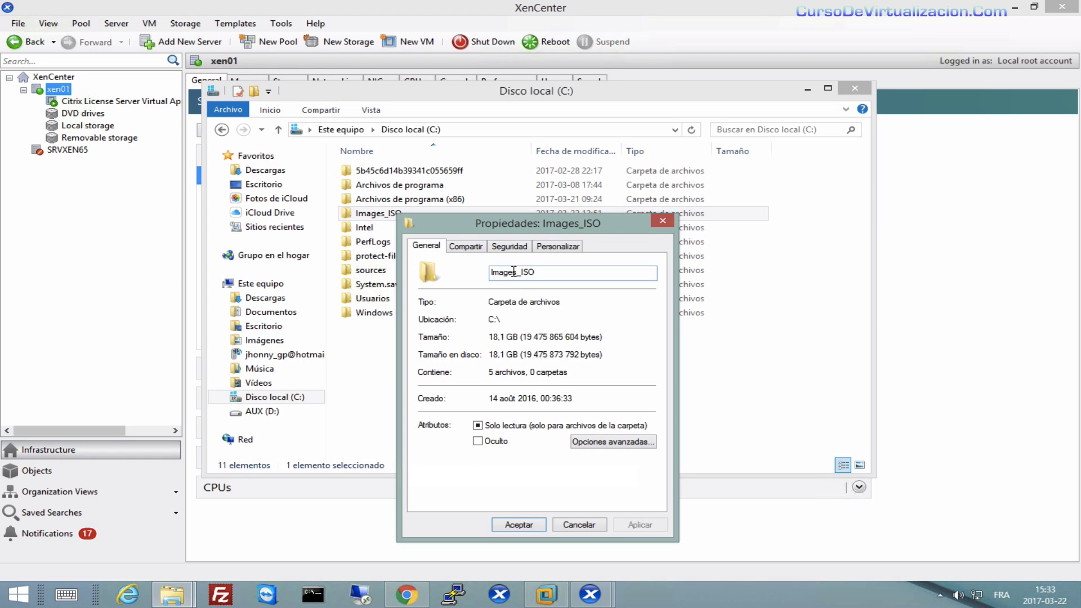
{"action": "left_click", "coordinate": [478, 248]}
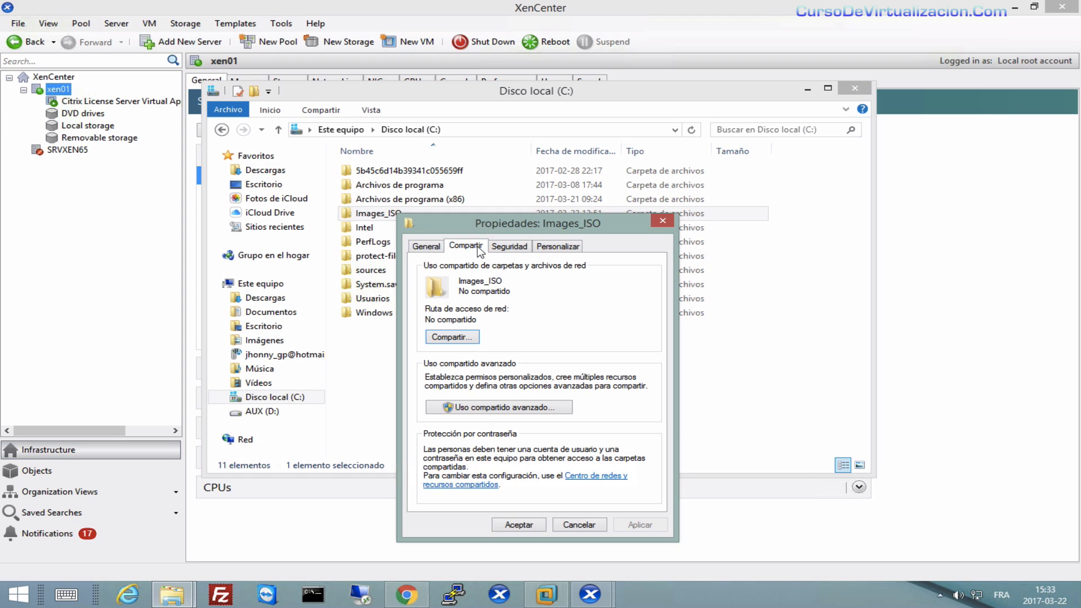
{"action": "left_click", "coordinate": [458, 337]}
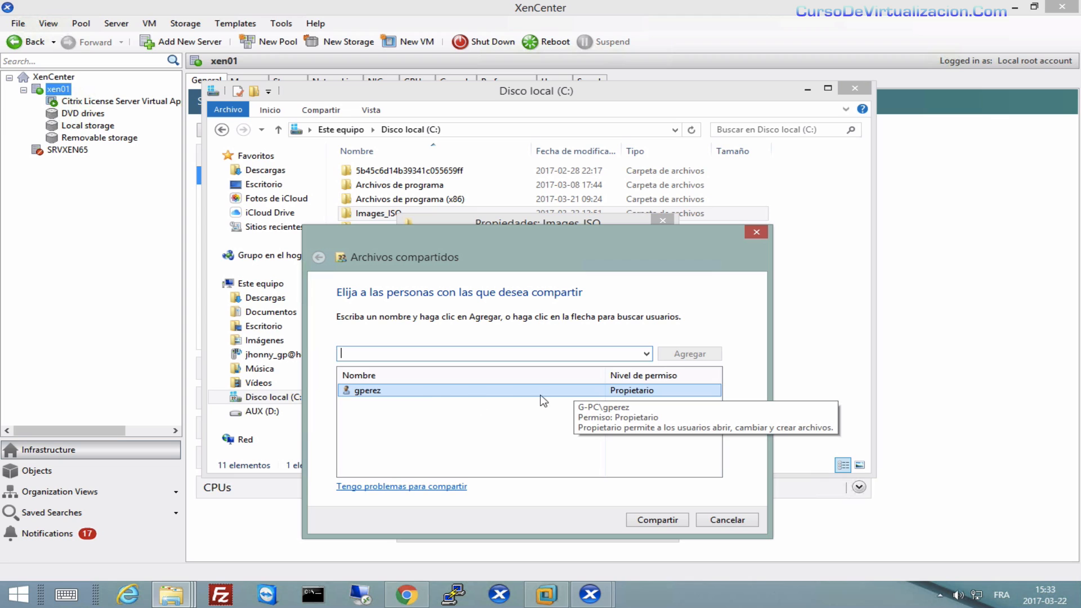
{"action": "left_click", "coordinate": [397, 393]}
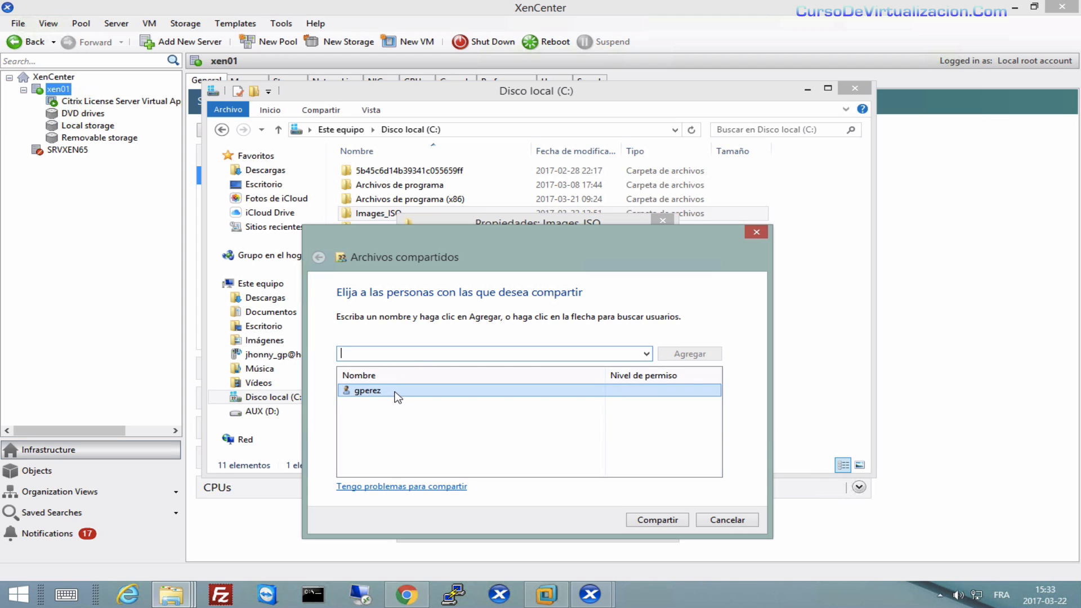
{"action": "left_click", "coordinate": [662, 520]}
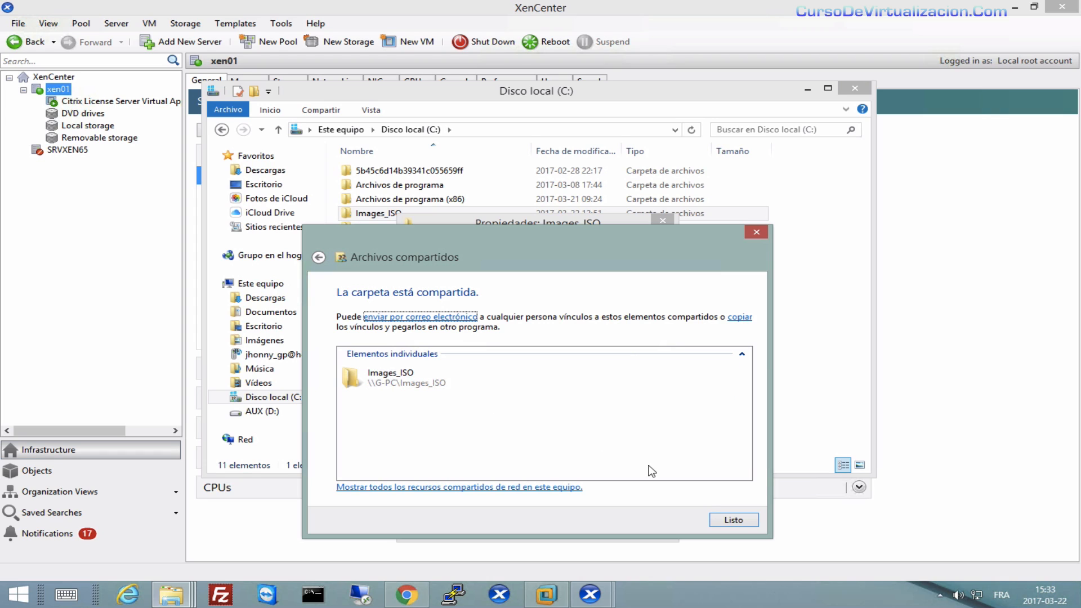
Give Todos (Everyone) Full Control in Images_ISO's advanced sharing permissions.
{"action": "left_click", "coordinate": [734, 520]}
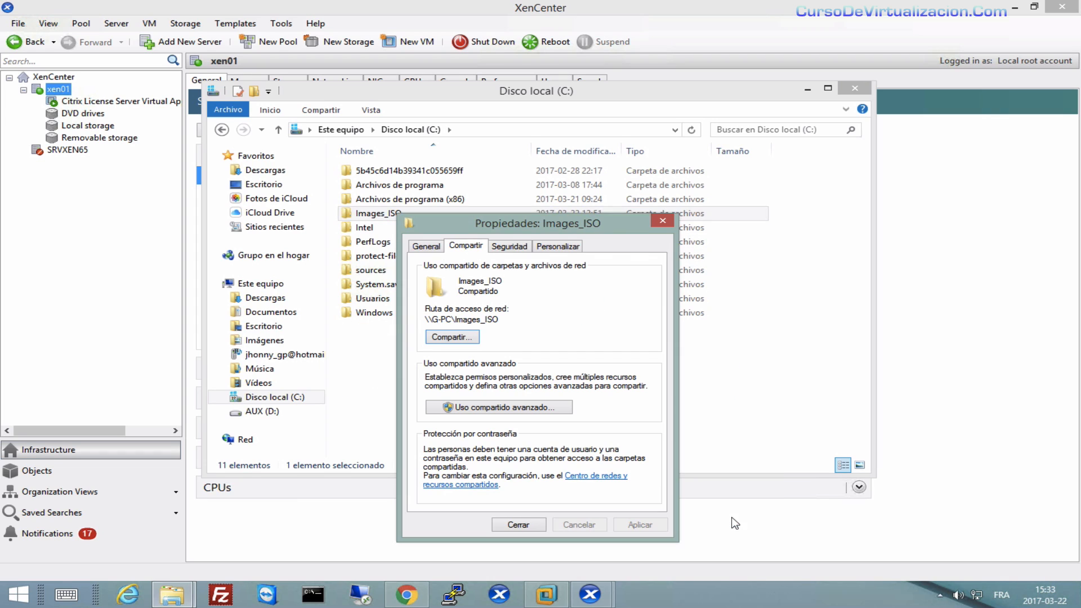
{"action": "left_click", "coordinate": [501, 407]}
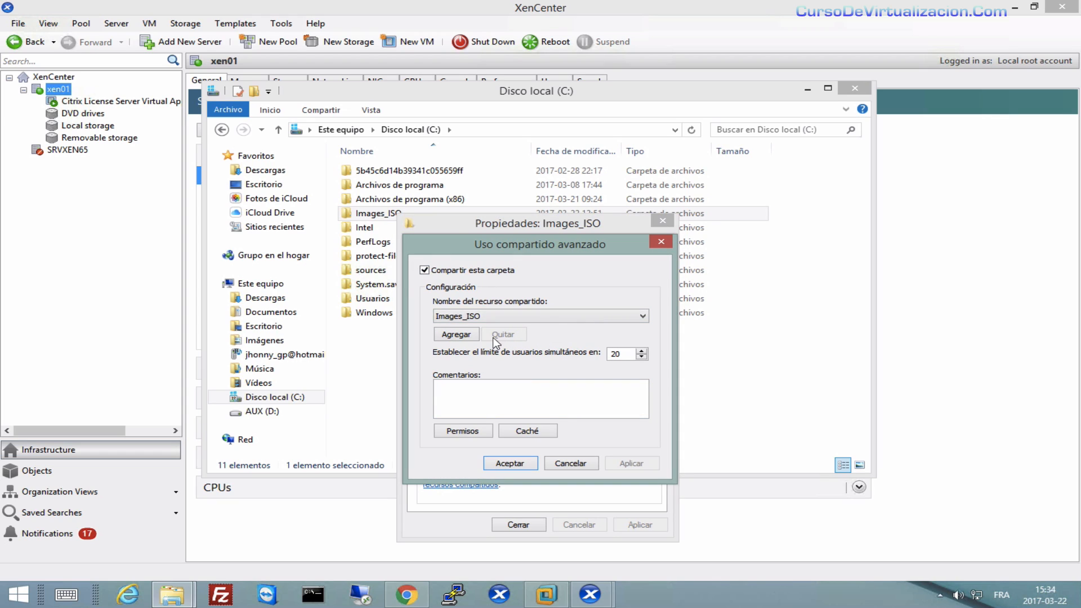
{"action": "left_click", "coordinate": [479, 432]}
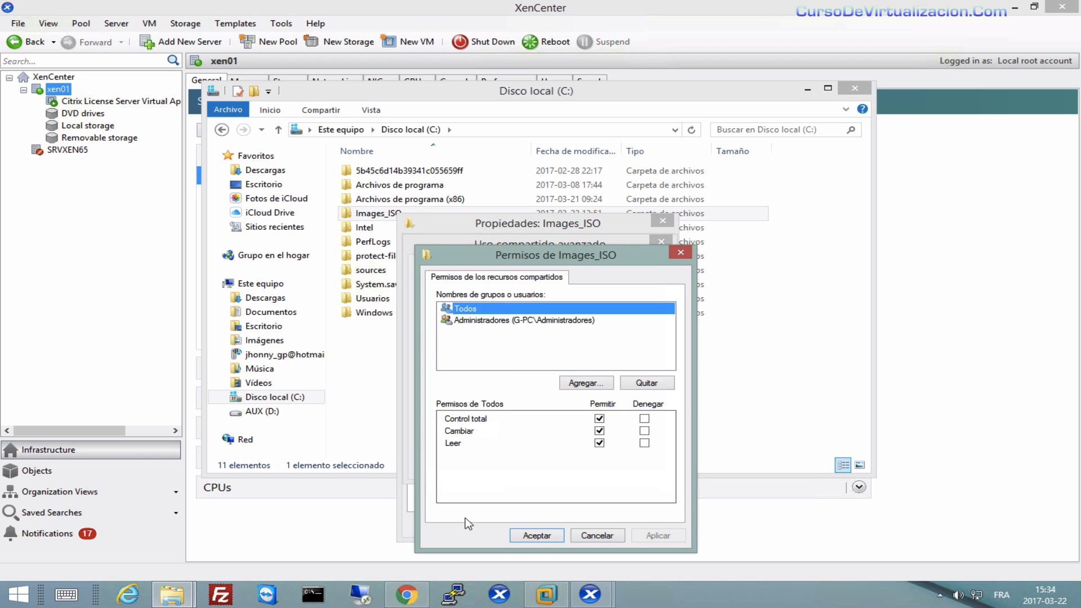
{"action": "left_click", "coordinate": [467, 320]}
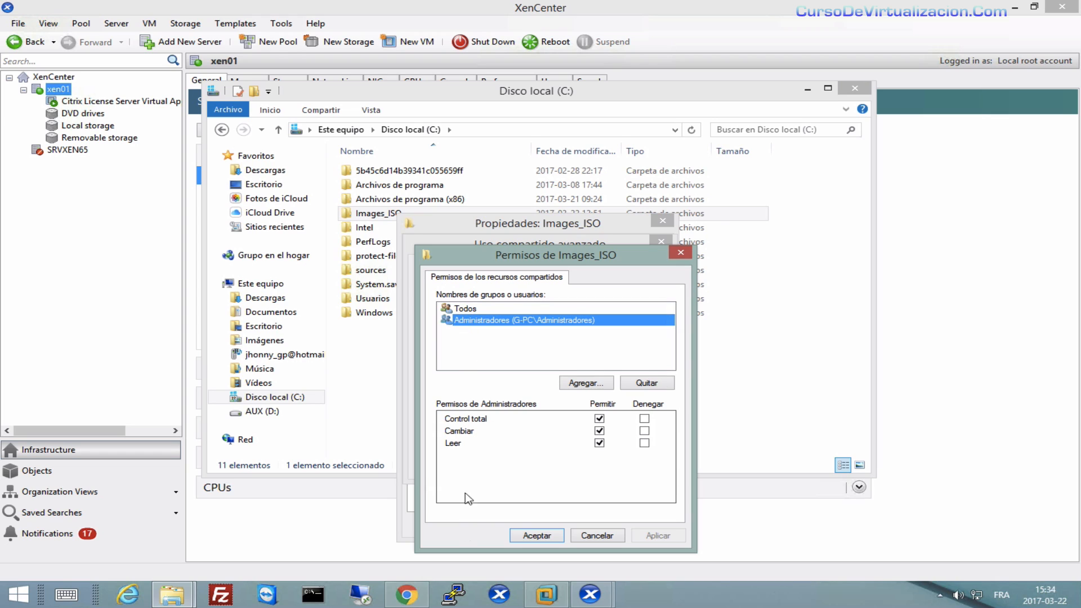
{"action": "left_click", "coordinate": [470, 310]}
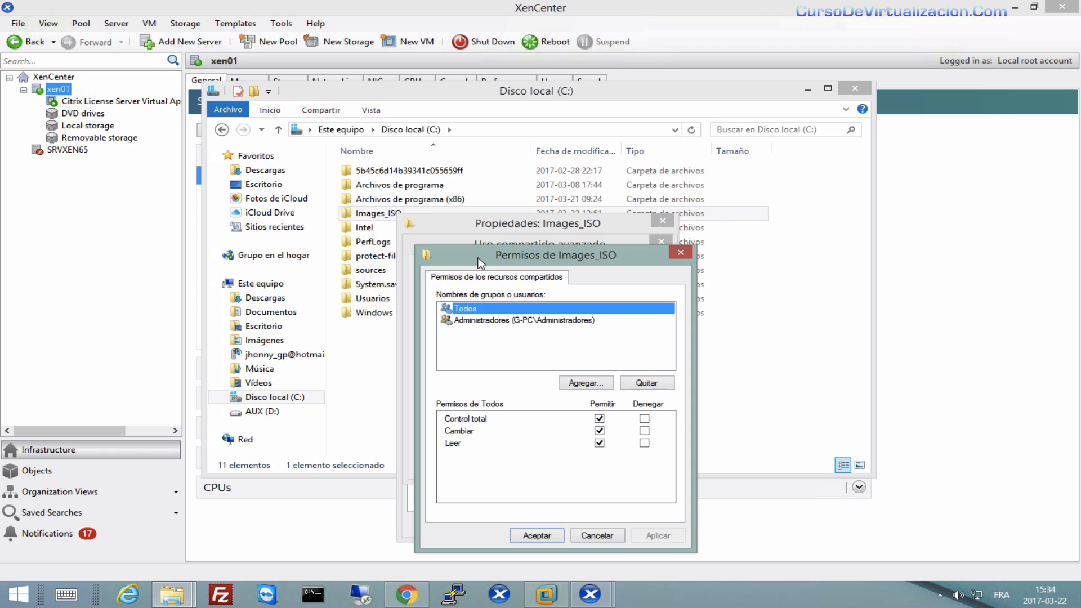
{"action": "left_click", "coordinate": [552, 537]}
{"action": "left_click", "coordinate": [509, 463]}
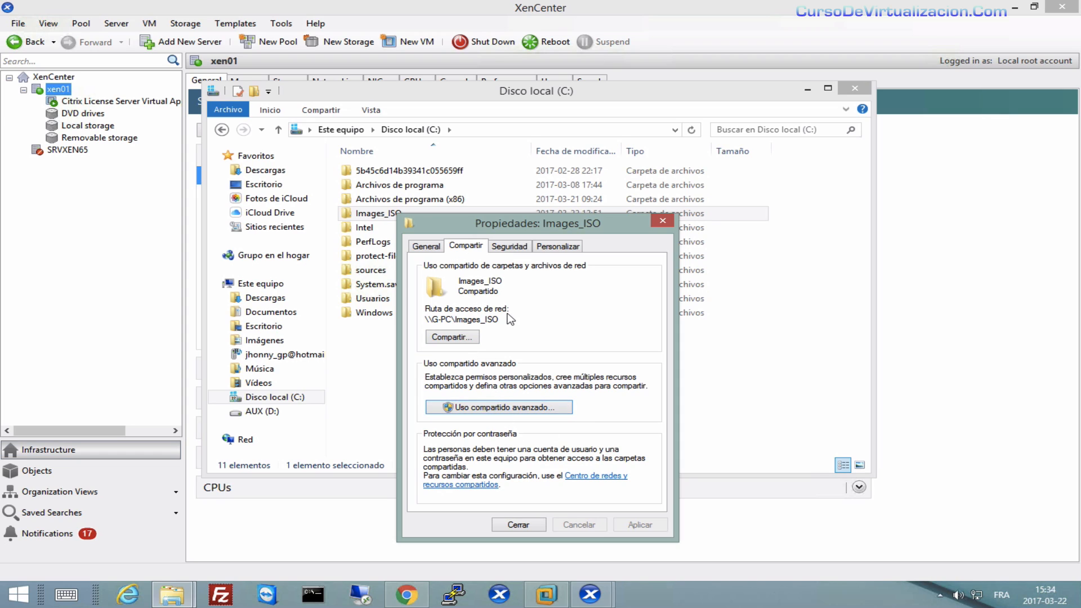
Copy the folder's network path and close the Images_ISO properties.
{"action": "left_click_drag", "start_coordinate": [509, 319], "coordinate": [435, 320]}
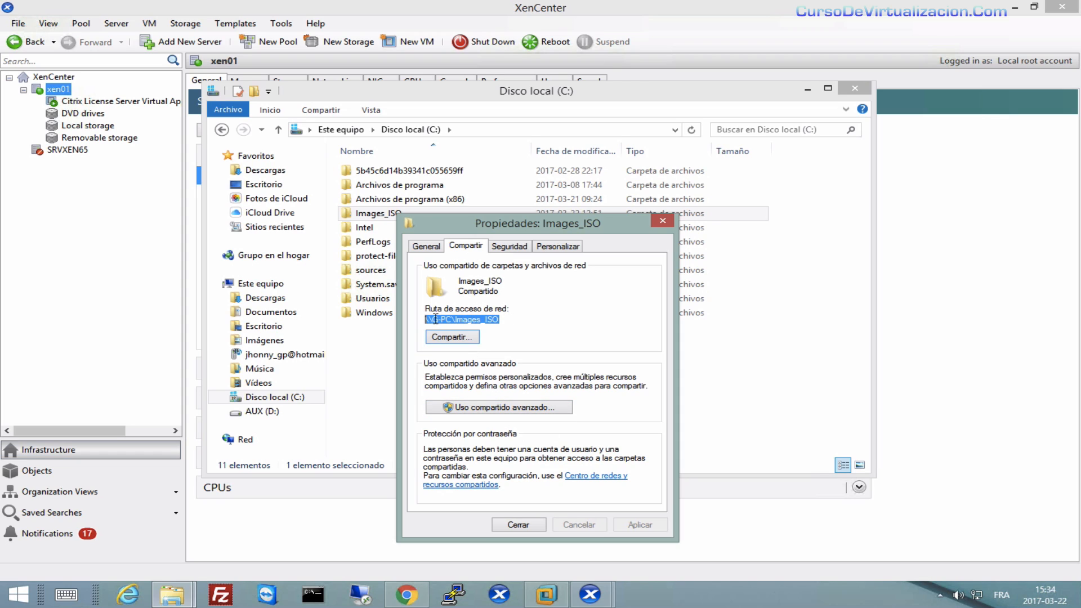
{"action": "right_click", "coordinate": [435, 319]}
{"action": "left_click", "coordinate": [486, 364]}
{"action": "left_click", "coordinate": [522, 526]}
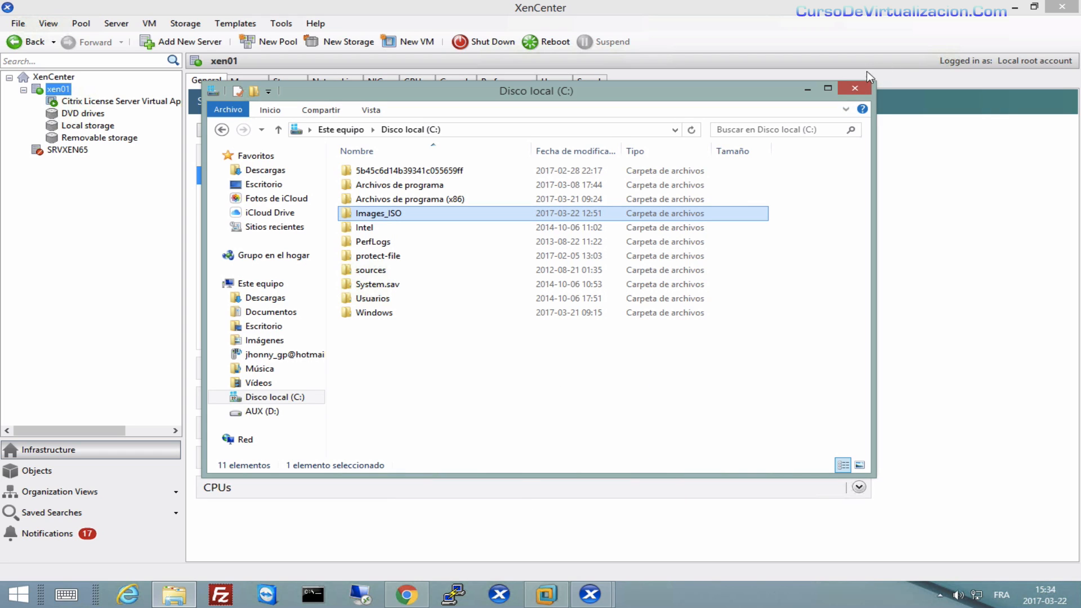
Paste \\G-PC\Images_ISO as the share name, enter alternate user credentials, and finish the SR.
{"action": "left_click", "coordinate": [855, 88]}
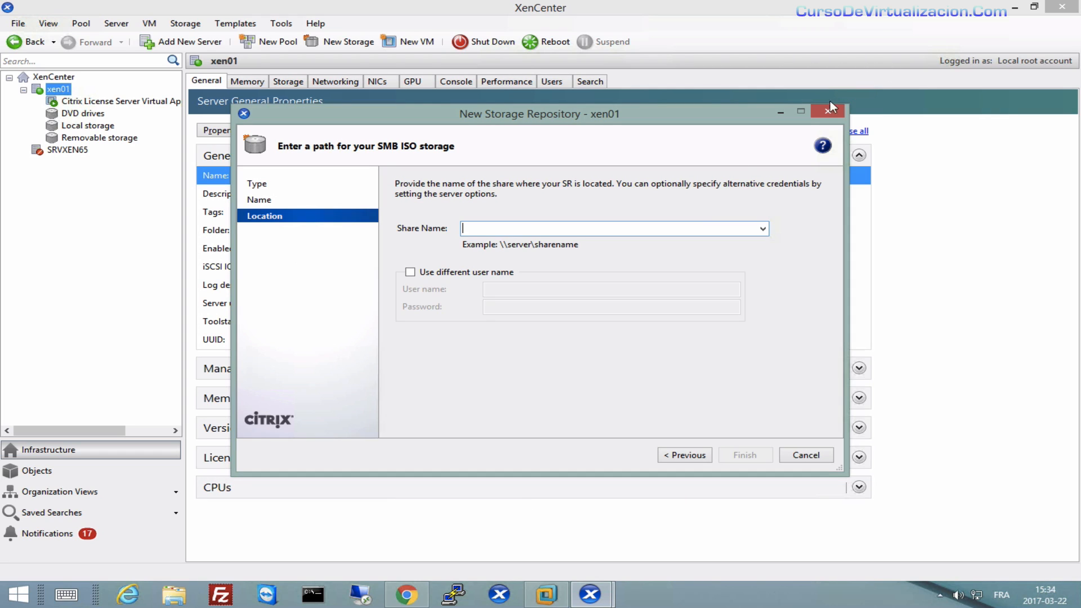
{"action": "right_click", "coordinate": [504, 230]}
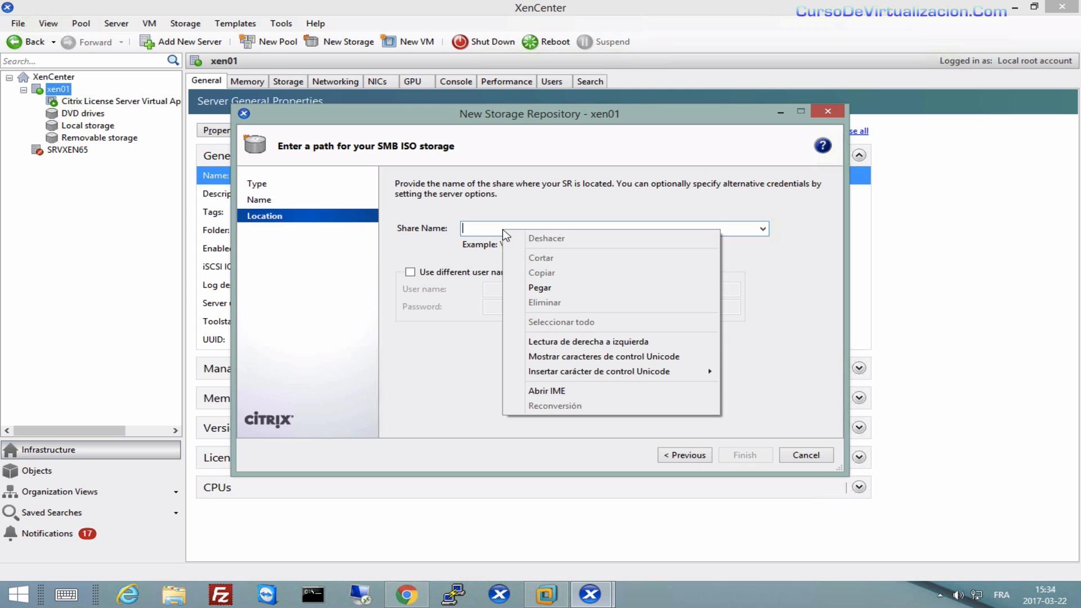
{"action": "left_click", "coordinate": [541, 287]}
{"action": "left_click", "coordinate": [410, 272]}
{"action": "left_click", "coordinate": [509, 290]}
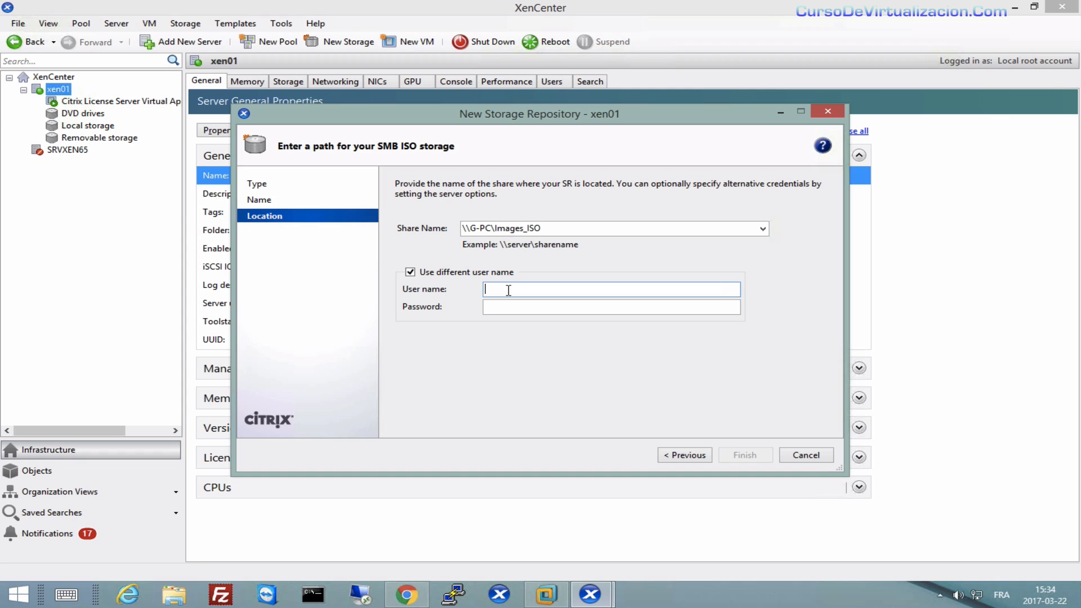
{"action": "type", "text": "gperez"}
{"action": "key", "text": "Tab"}
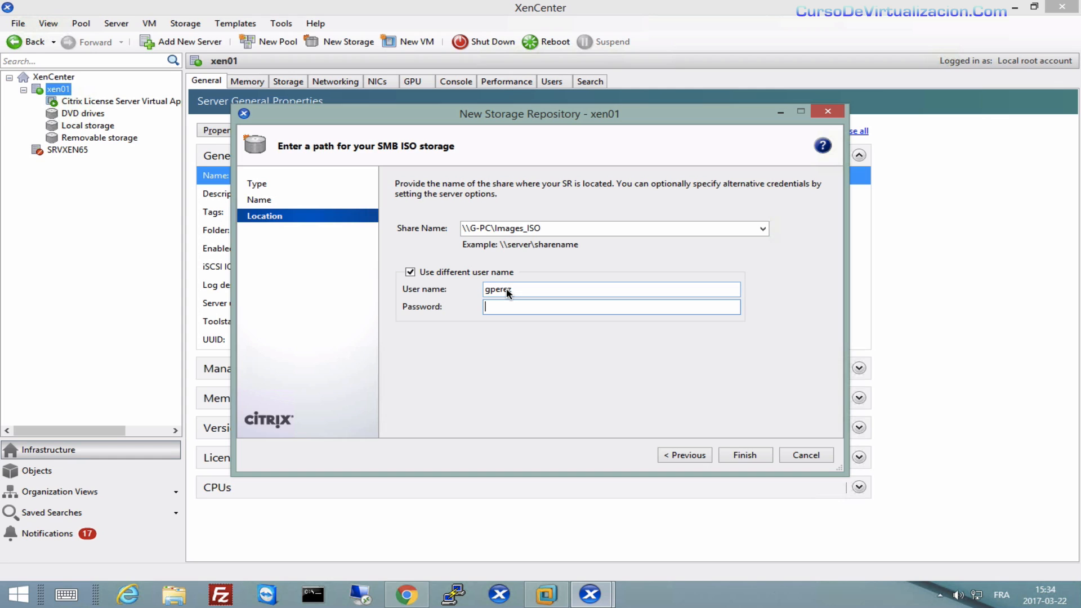
{"action": "type", "text": "•••••••••"}
{"action": "left_click", "coordinate": [754, 456]}
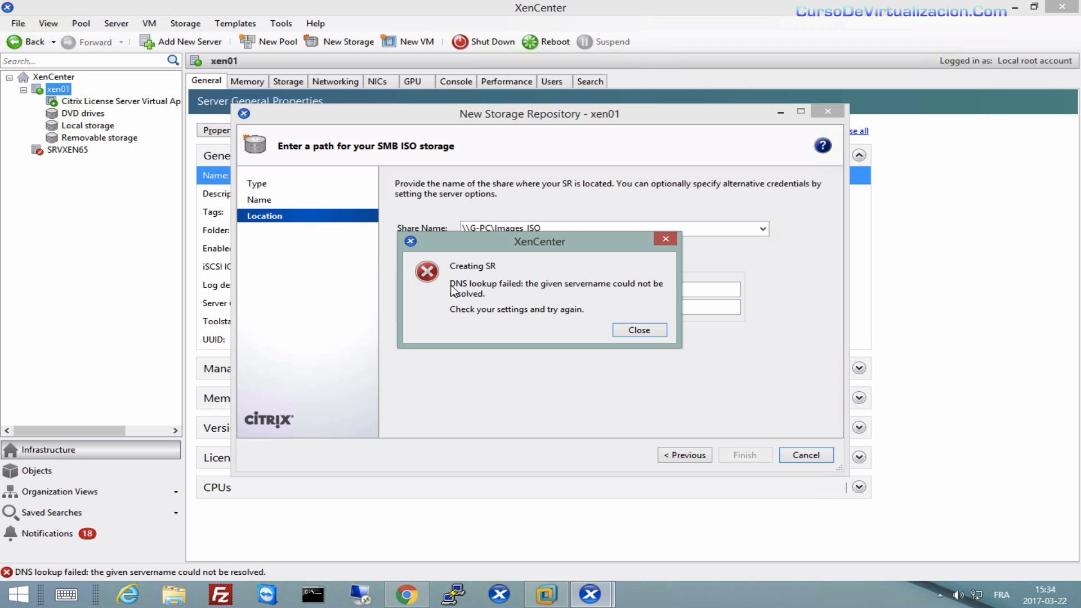
Dismiss the DNS error and run ipconfig to find the IPv4 address 192.168.0.162.
{"action": "left_click", "coordinate": [638, 330]}
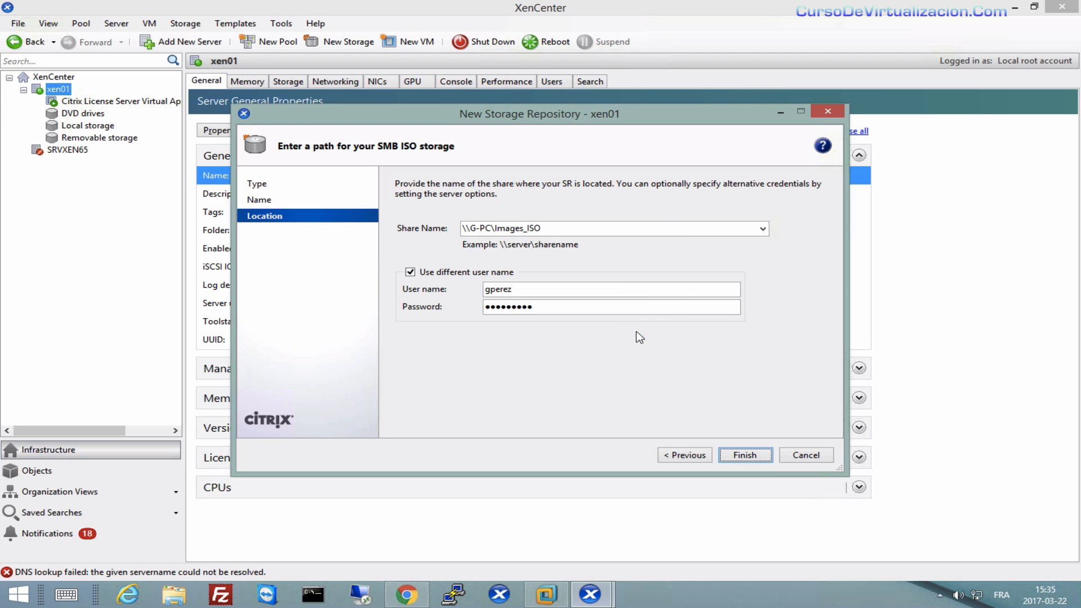
{"action": "left_click", "coordinate": [313, 594]}
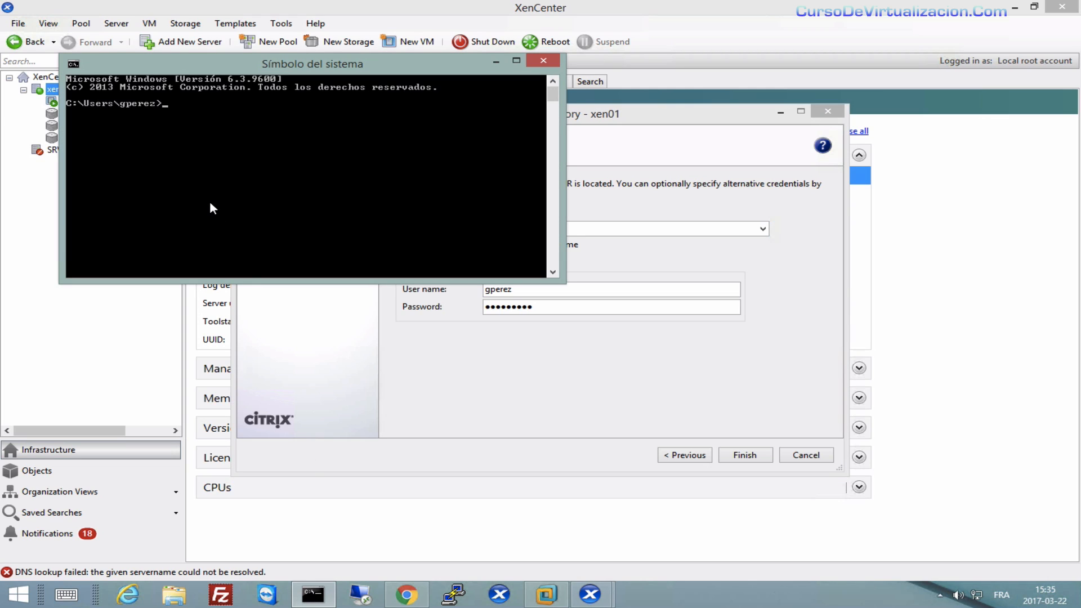
{"action": "type", "text": "ipconfig"}
{"action": "key", "text": "Return"}
{"action": "left_click_drag", "start_coordinate": [555, 131], "coordinate": [556, 107]}
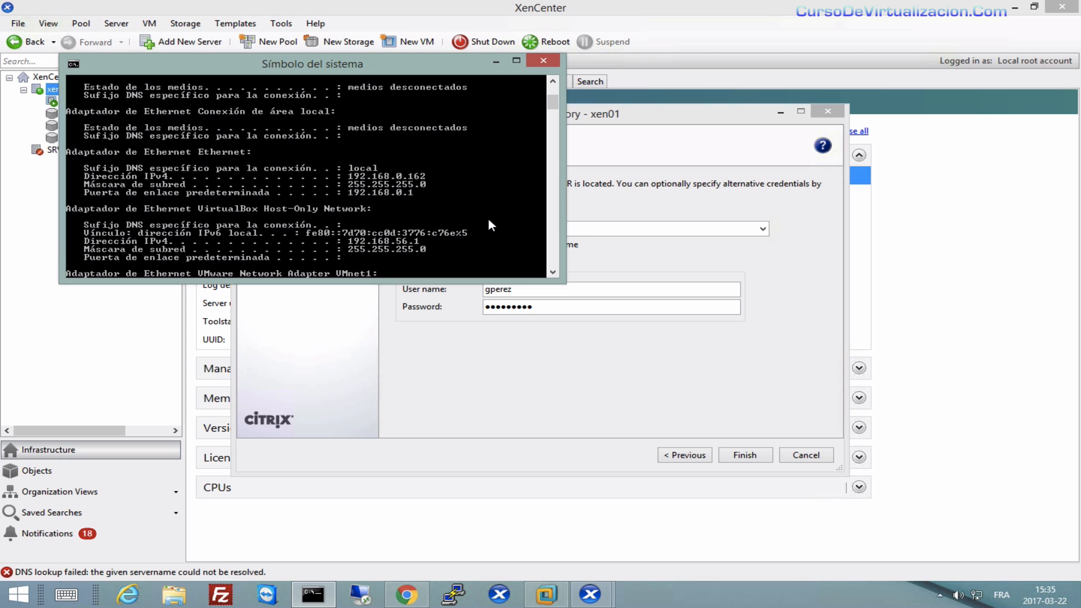
Change the share path to \\192.168.0.162\Images_ISO, replacing the G-PC host name.
{"action": "left_click", "coordinate": [570, 308]}
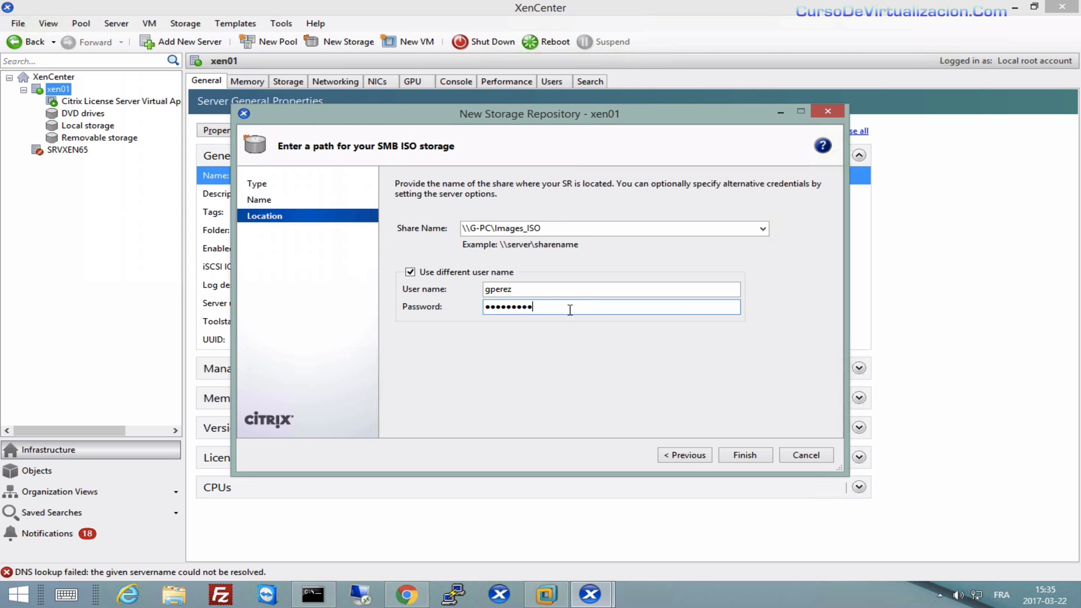
{"action": "left_click", "coordinate": [485, 226]}
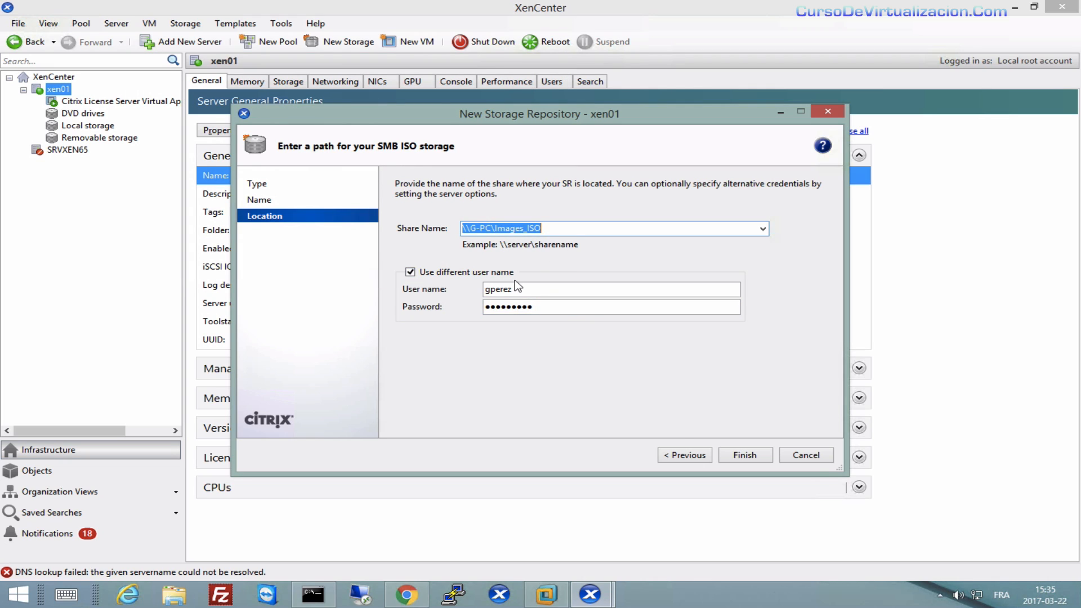
{"action": "key", "text": "Left"}
{"action": "key", "text": "Left"}
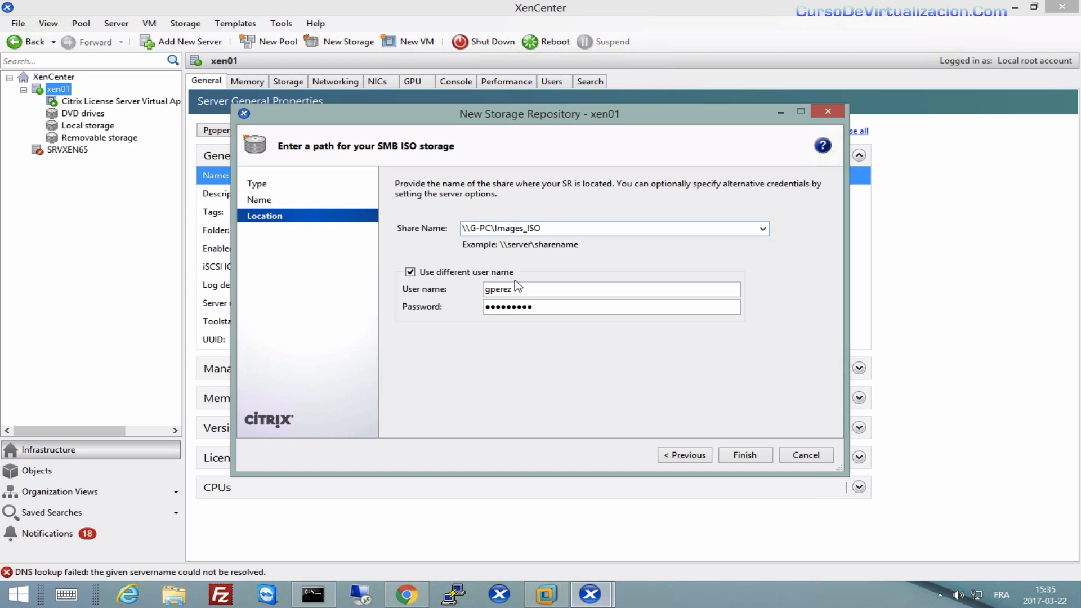
{"action": "key", "text": "BackSpace"}
{"action": "key", "text": "BackSpace"}
{"action": "key", "text": "BackSpace"}
{"action": "key", "text": "BackSpace"}
{"action": "type", "text": "192.168.0.162"}
Finish the wizard and select the new 'mis iamgenes ISO' library to view its properties.
{"action": "left_click", "coordinate": [744, 457]}
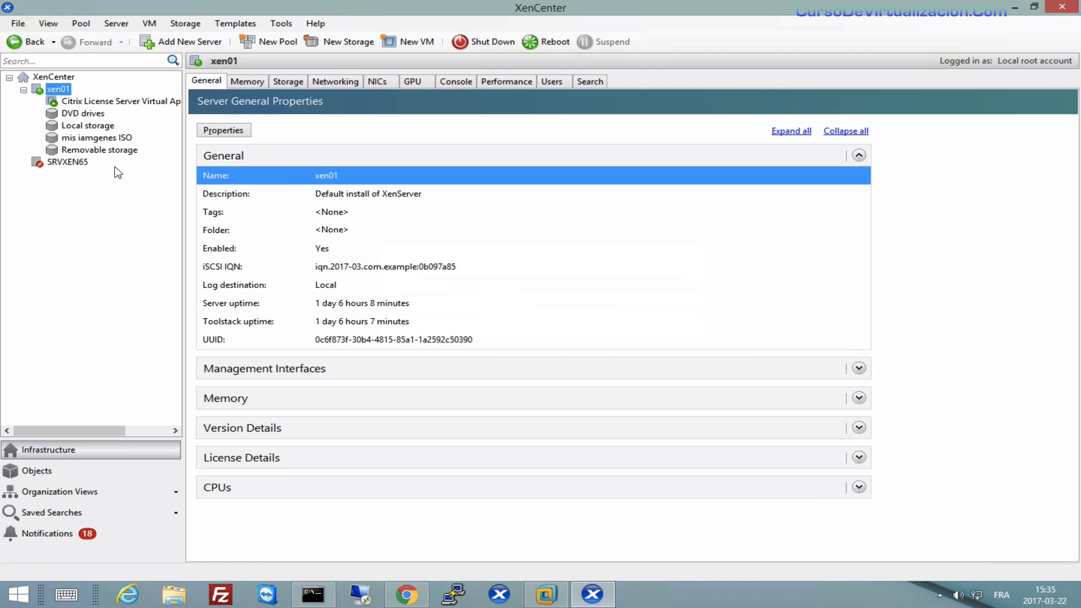
{"action": "left_click", "coordinate": [92, 138]}
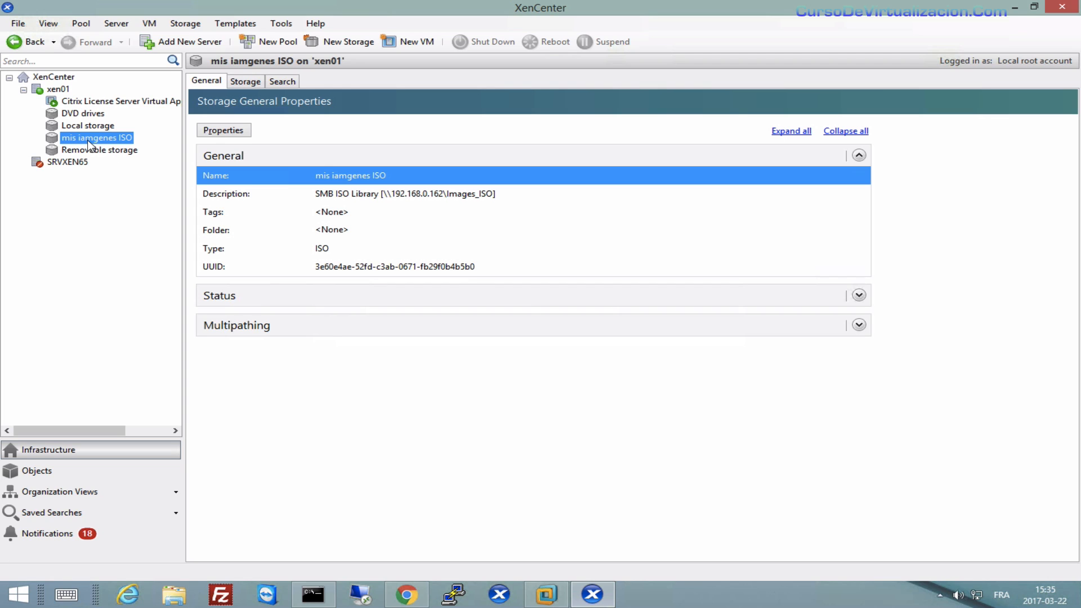
Rename the ISO library to 'Mis Imagenes' through its Properties, then start a new VM.
{"action": "right_click", "coordinate": [90, 144]}
{"action": "left_click", "coordinate": [128, 167]}
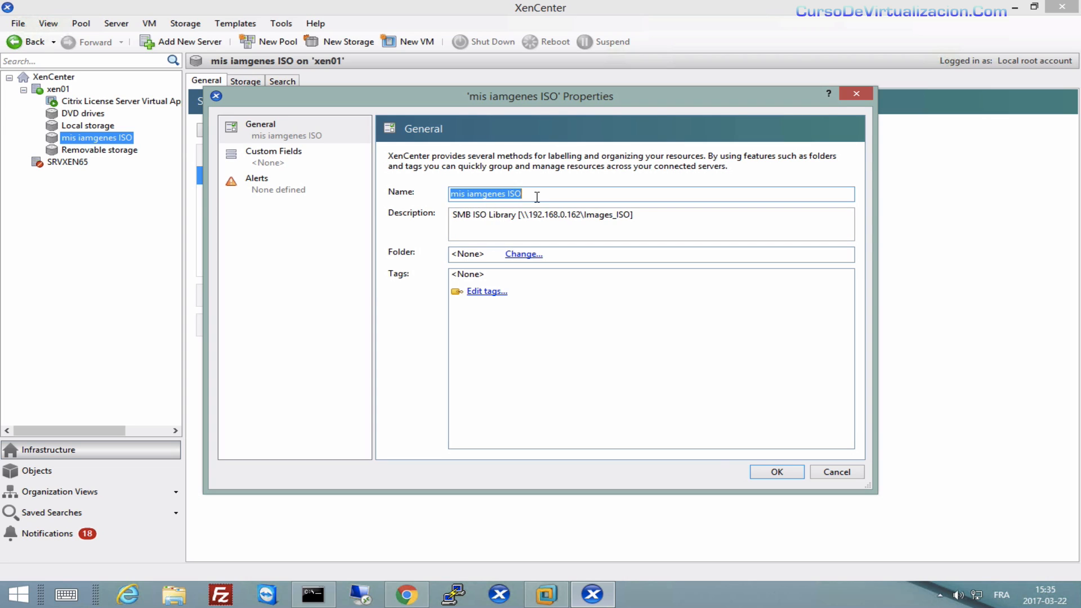
{"action": "type", "text": "Mis Imagenes"}
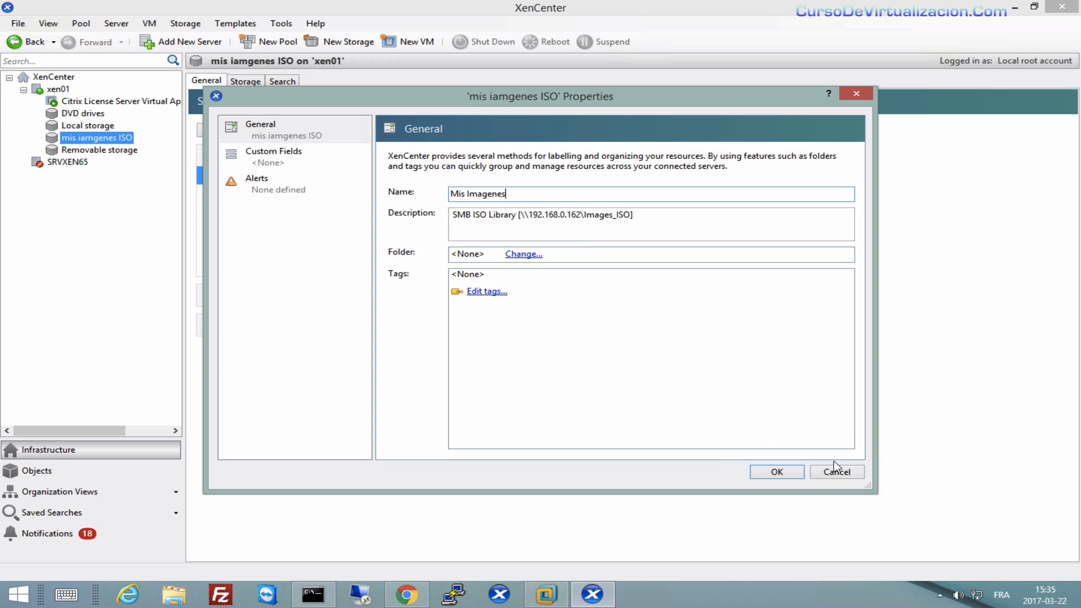
{"action": "left_click", "coordinate": [788, 472]}
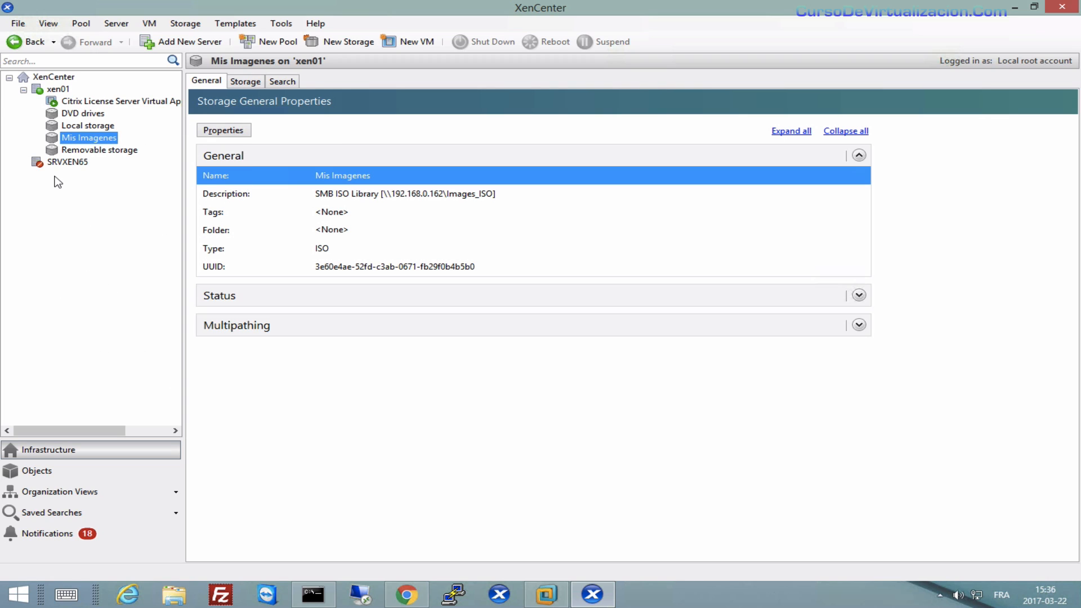
{"action": "left_click", "coordinate": [413, 47]}
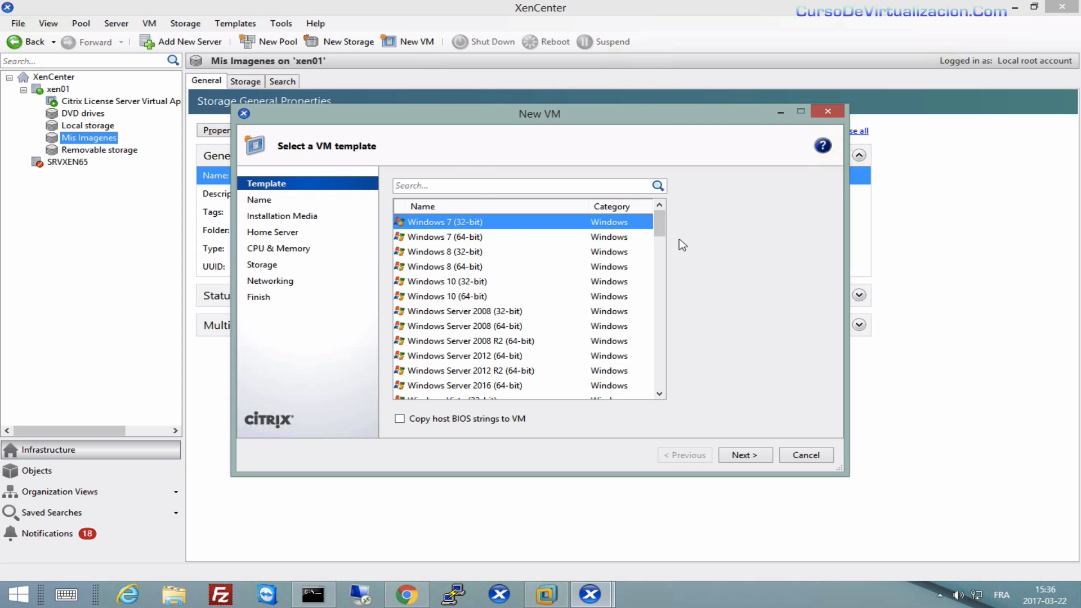
Start a new VM from the Windows 8 (64-bit) template and name it 'Windows 8 test'.
{"action": "mouse_move", "coordinate": [659, 224]}
{"action": "left_mouse_down"}
{"action": "mouse_move", "coordinate": [661, 254]}
{"action": "mouse_move", "coordinate": [655, 211]}
{"action": "left_mouse_up"}
{"action": "mouse_move", "coordinate": [659, 219]}
{"action": "left_mouse_down"}
{"action": "mouse_move", "coordinate": [660, 237]}
{"action": "mouse_move", "coordinate": [659, 218]}
{"action": "left_mouse_up"}
{"action": "left_click", "coordinate": [439, 269]}
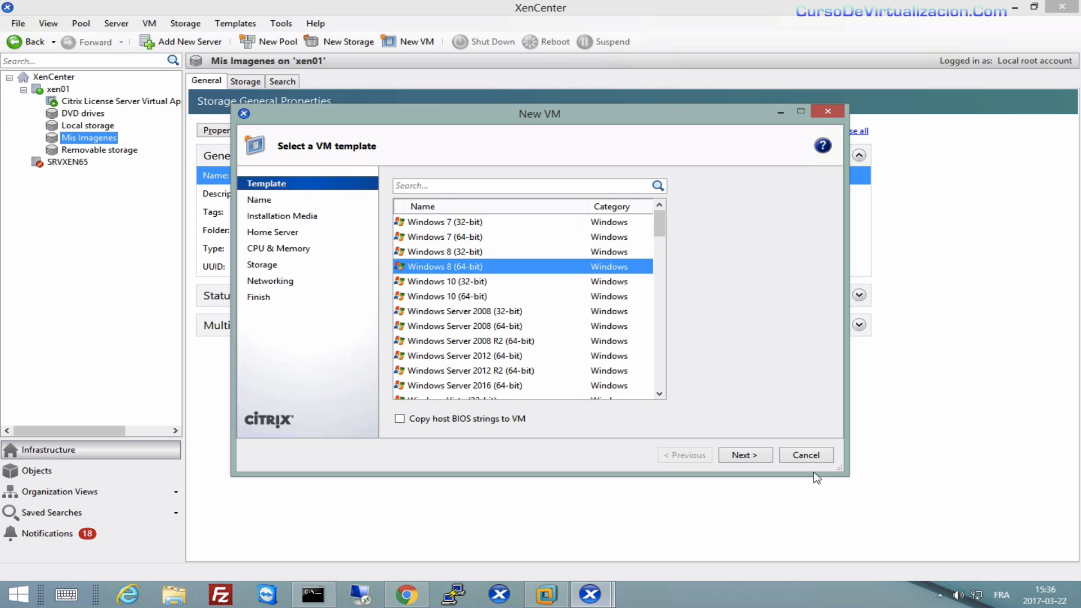
{"action": "left_click", "coordinate": [753, 456]}
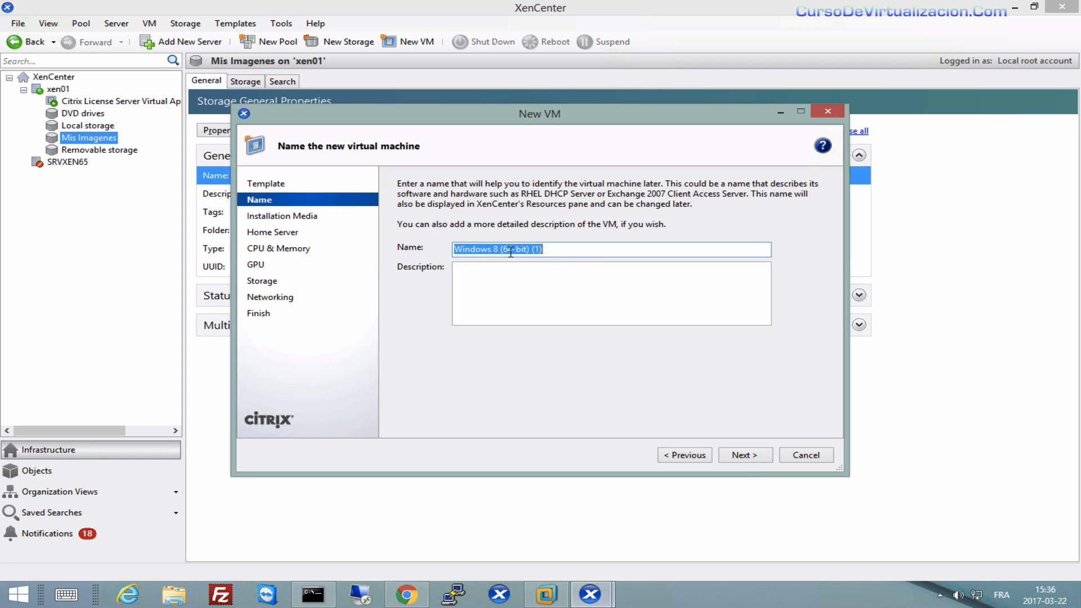
{"action": "left_click", "coordinate": [570, 249]}
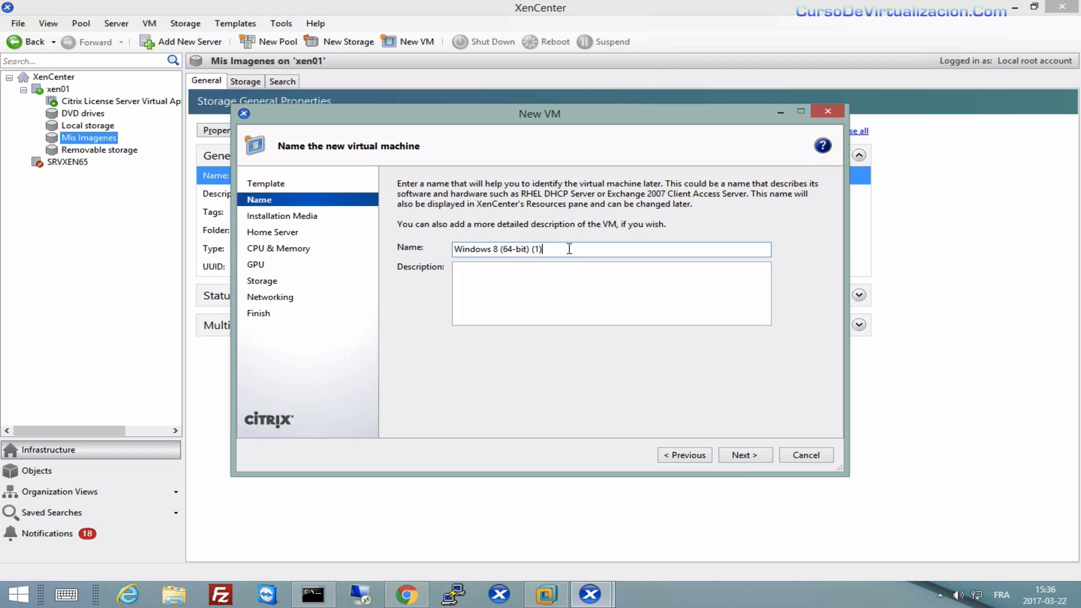
{"action": "key", "text": "BackSpace"}
{"action": "key", "text": "BackSpace"}
{"action": "key", "text": "BackSpace"}
{"action": "key", "text": "BackSpace"}
{"action": "key", "text": "BackSpace"}
{"action": "key", "text": "BackSpace"}
{"action": "key", "text": "BackSpace"}
{"action": "type", "text": "test"}
Choose Win_8_Eva_EN.ISO from the ISO list as the new VM's installation media.
{"action": "left_click", "coordinate": [745, 455]}
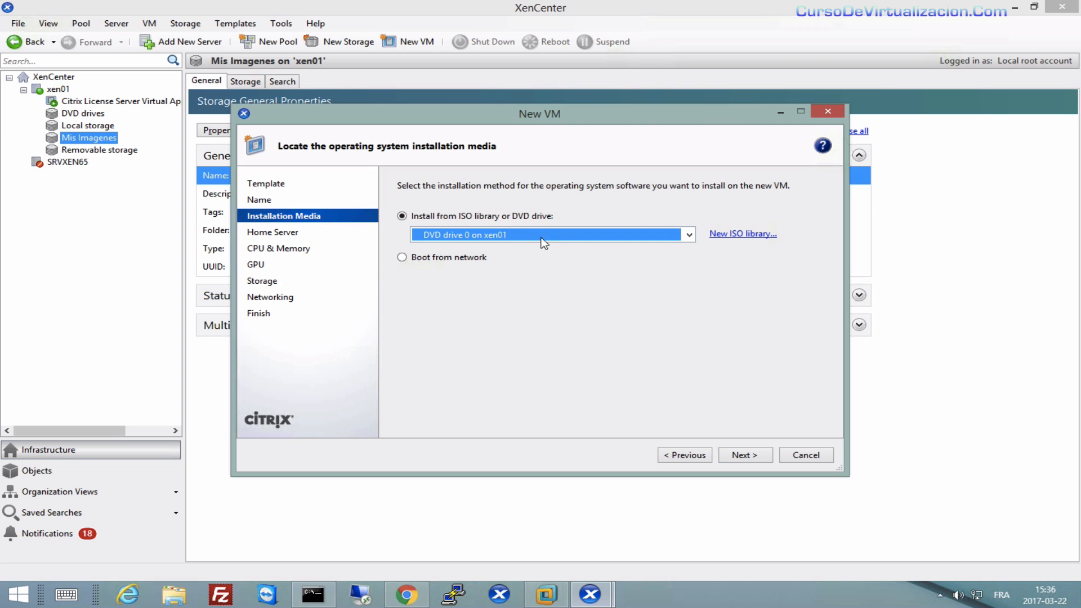
{"action": "left_click", "coordinate": [689, 235]}
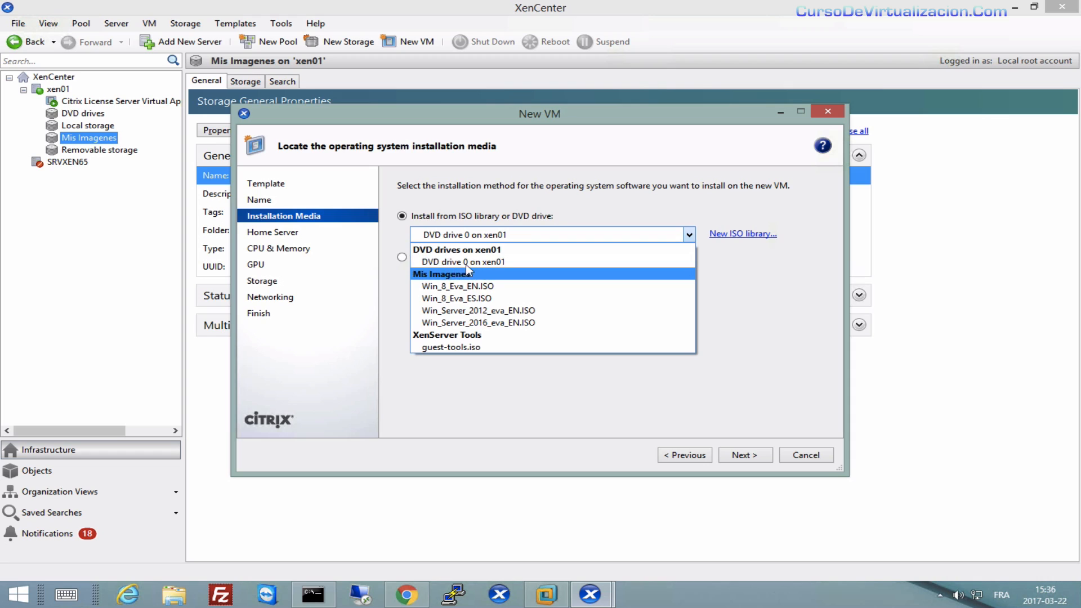
{"action": "left_click", "coordinate": [521, 237]}
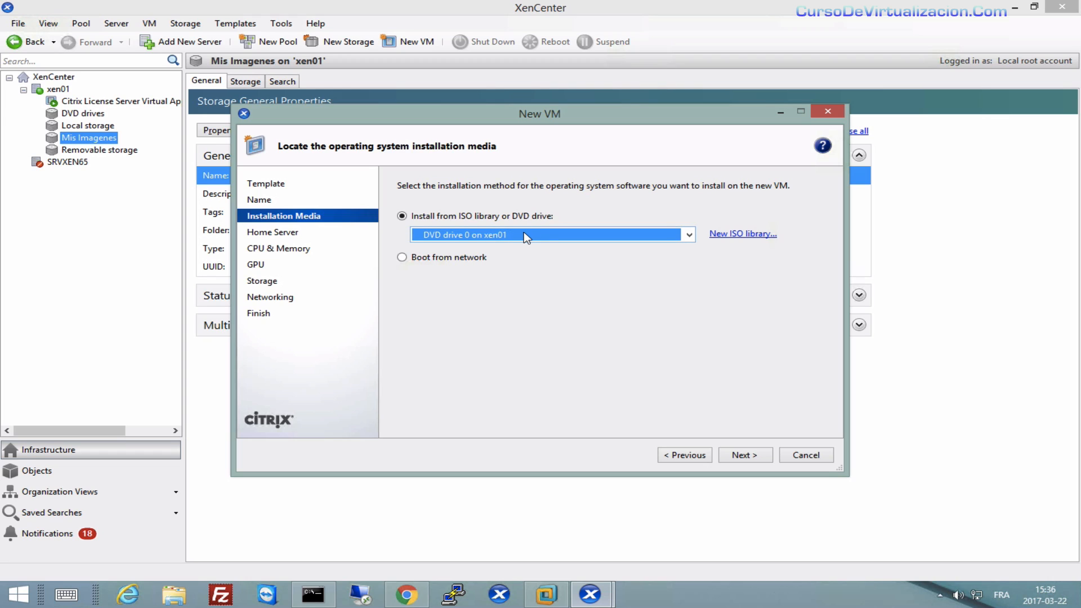
{"action": "left_click", "coordinate": [528, 237]}
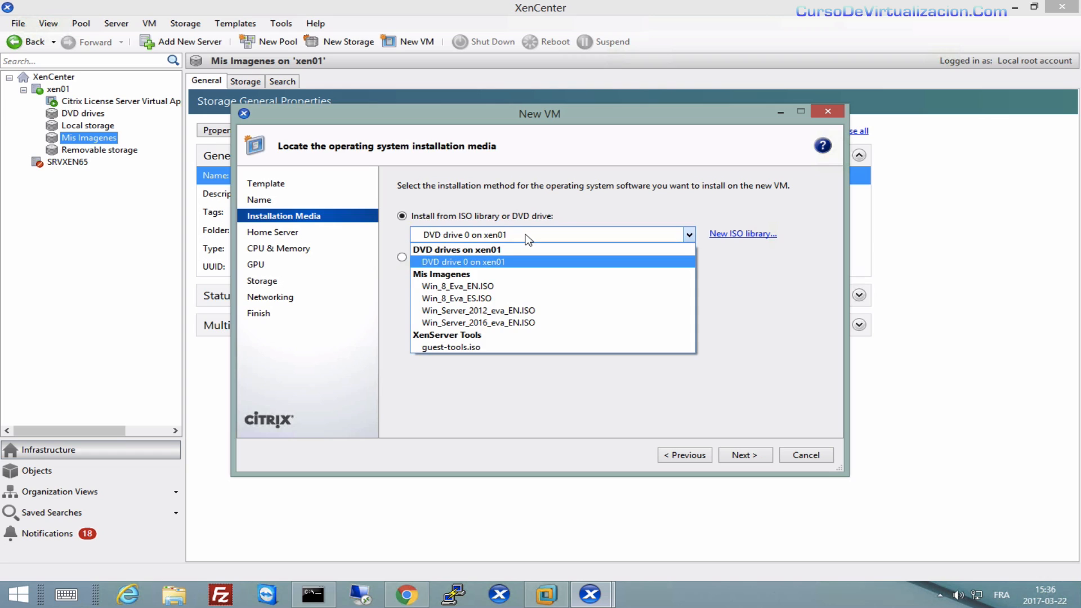
{"action": "left_click", "coordinate": [494, 286]}
{"action": "left_click", "coordinate": [756, 456]}
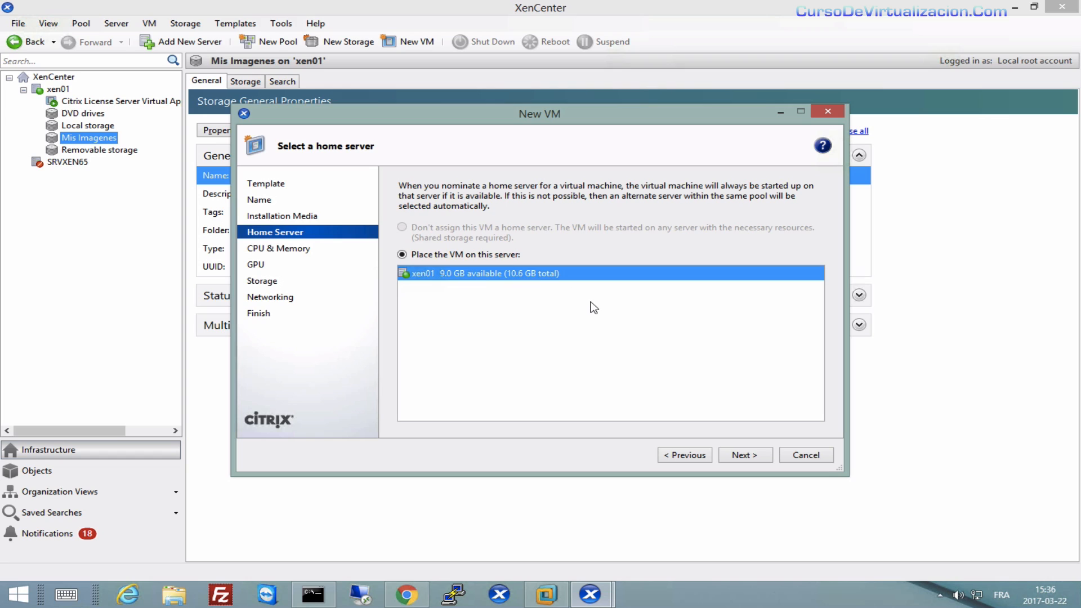
Accept xen01 as home server, 2 vCPUs, 4.0 GB memory, no GPU and the 24 GB disk.
{"action": "left_click", "coordinate": [745, 457]}
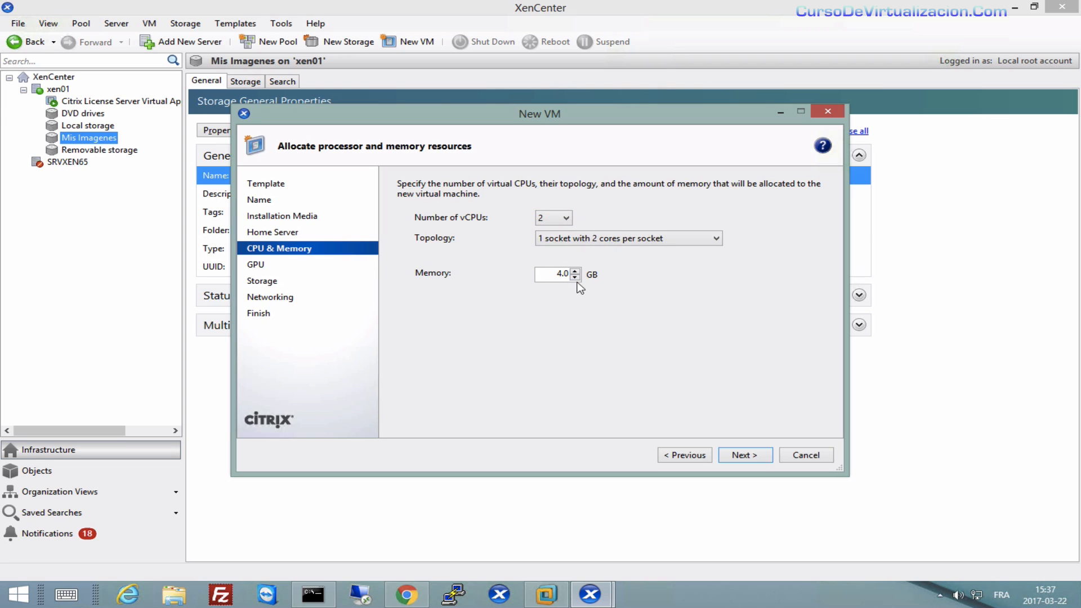
{"action": "left_click", "coordinate": [759, 460]}
{"action": "left_click", "coordinate": [759, 460]}
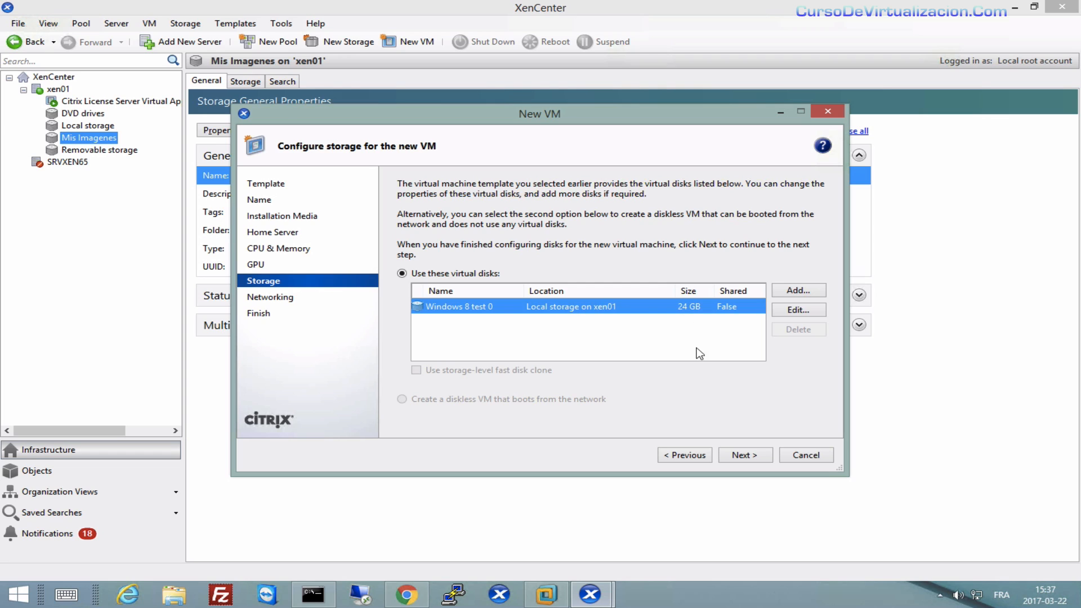
{"action": "left_click", "coordinate": [754, 459]}
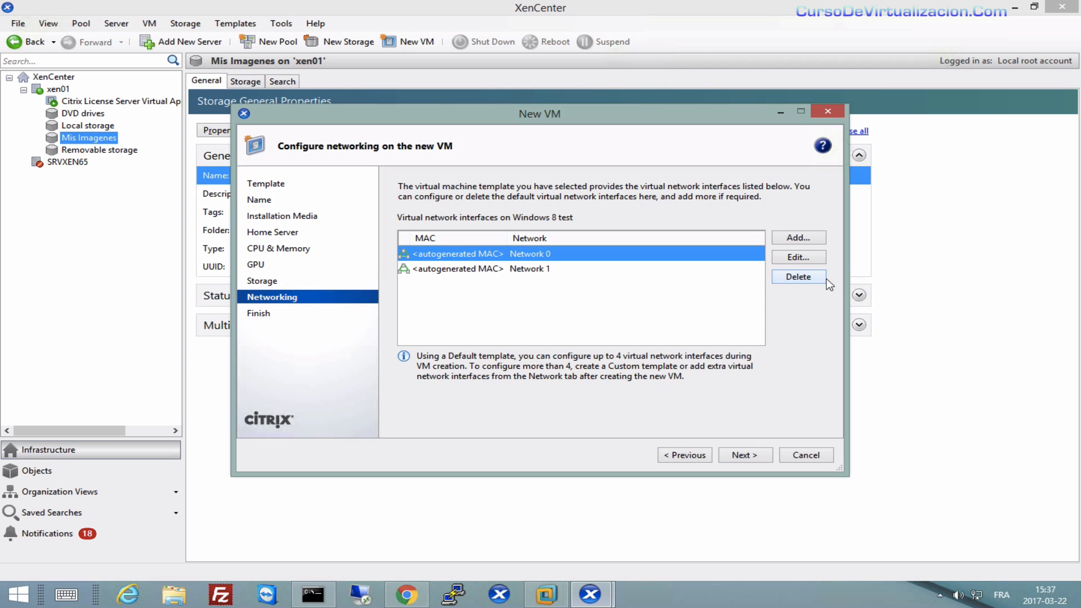
Delete the Network 1 interface, cancel adding another, and go on to the summary page.
{"action": "left_click", "coordinate": [503, 271]}
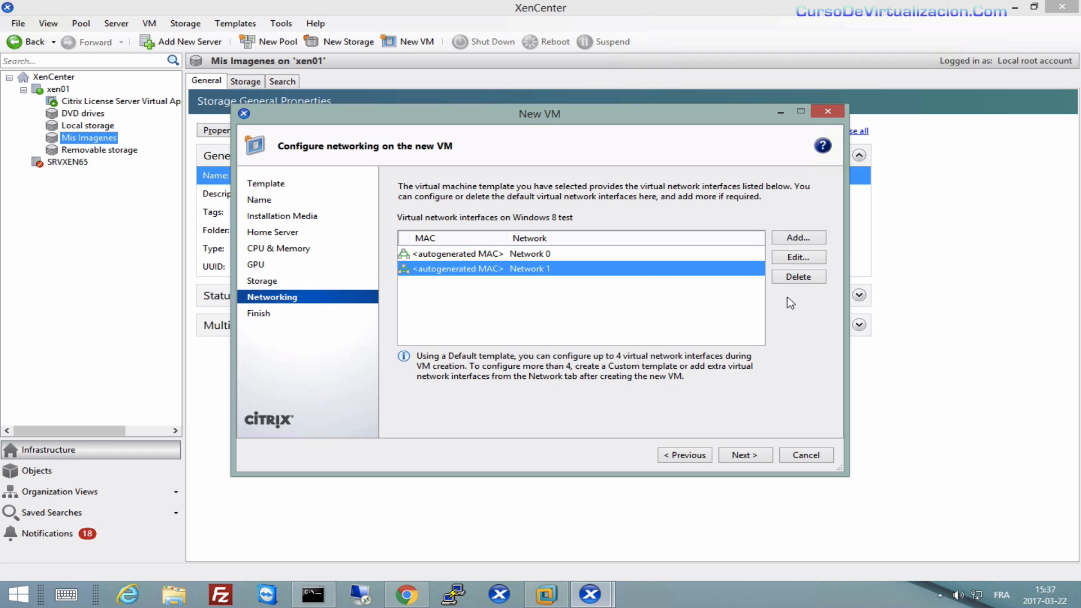
{"action": "left_click", "coordinate": [800, 278]}
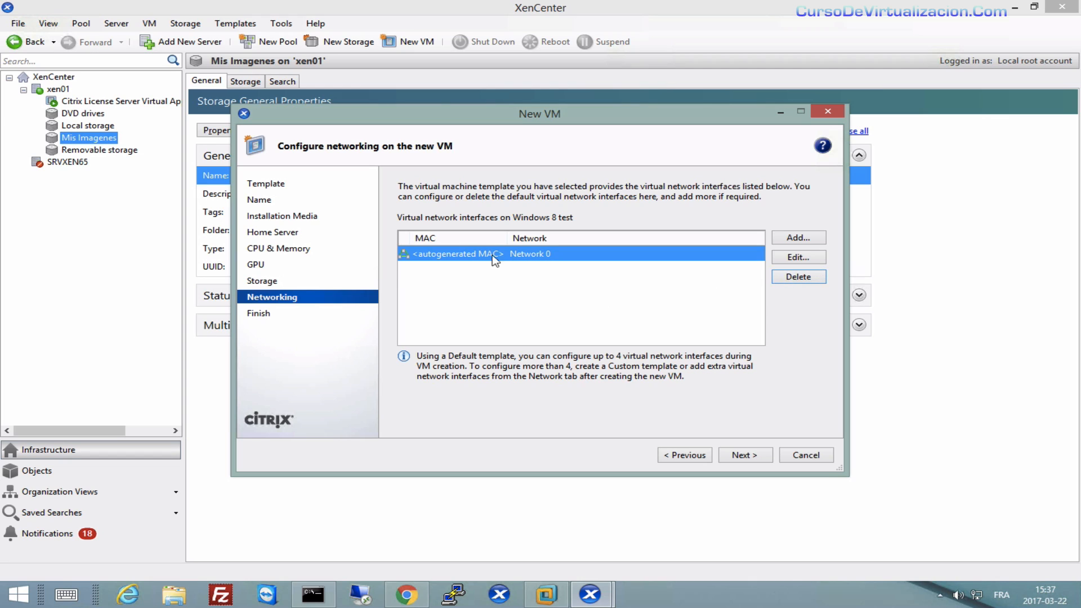
{"action": "left_click", "coordinate": [791, 238]}
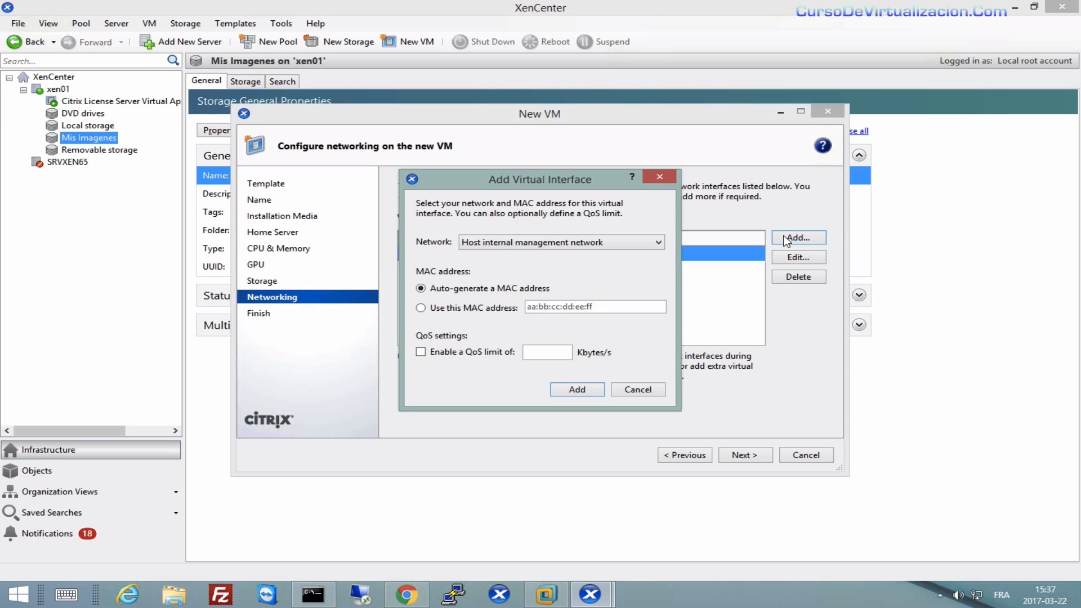
{"action": "left_click", "coordinate": [587, 242]}
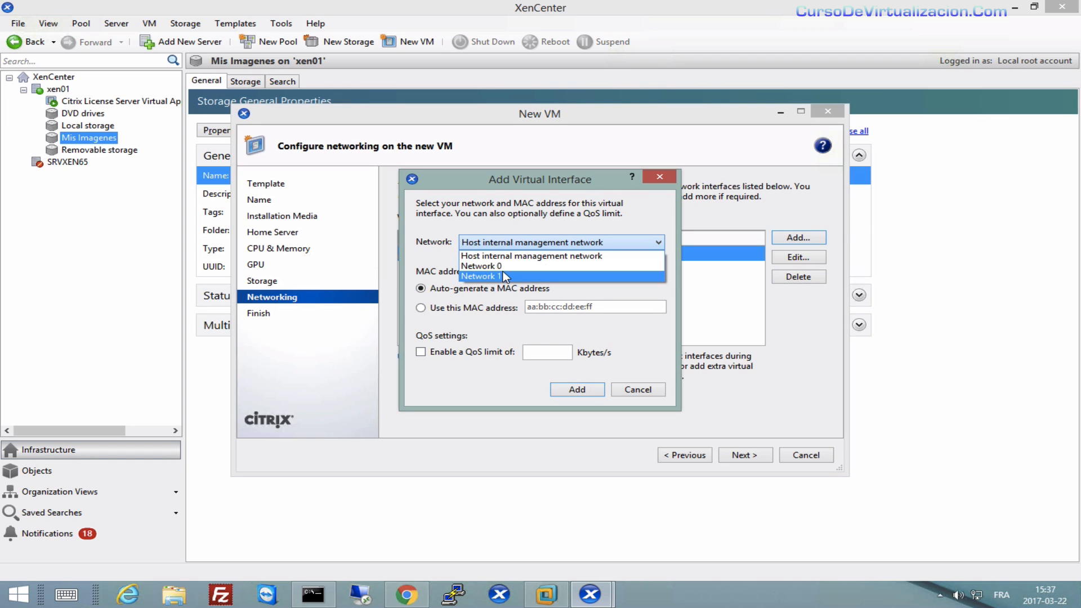
{"action": "left_click", "coordinate": [634, 389]}
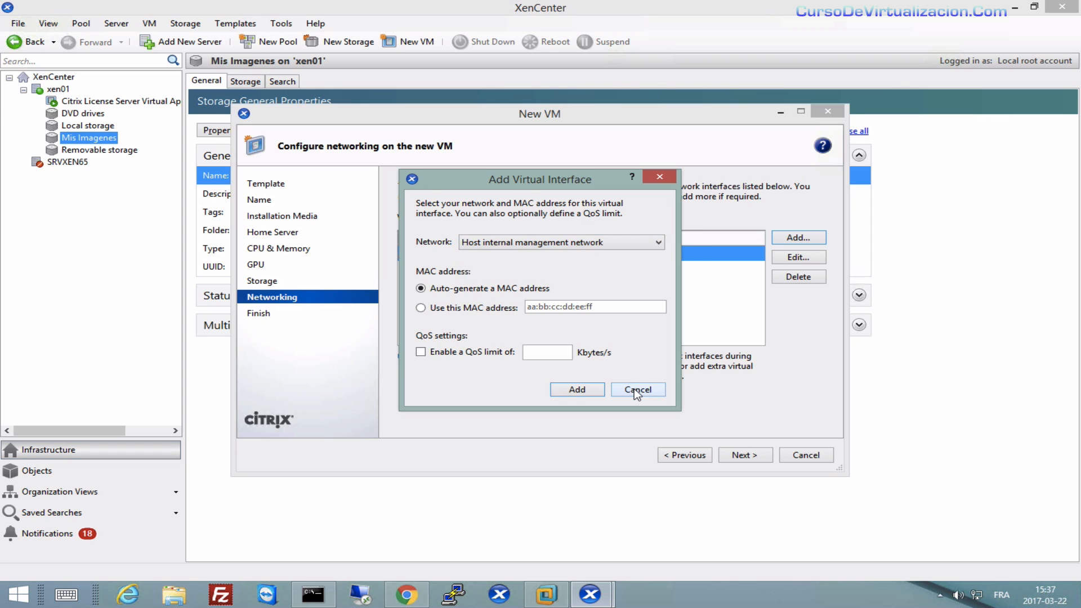
{"action": "left_click", "coordinate": [635, 389]}
{"action": "left_click", "coordinate": [760, 457]}
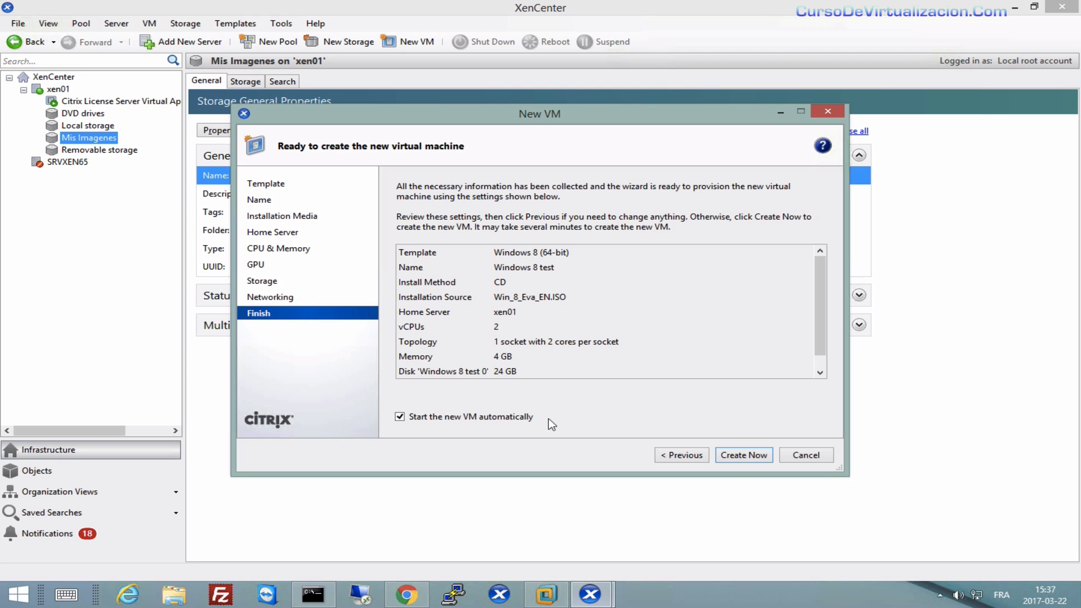
Create the Windows 8 test VM on xen01 with Create Now.
{"action": "left_click", "coordinate": [745, 455]}
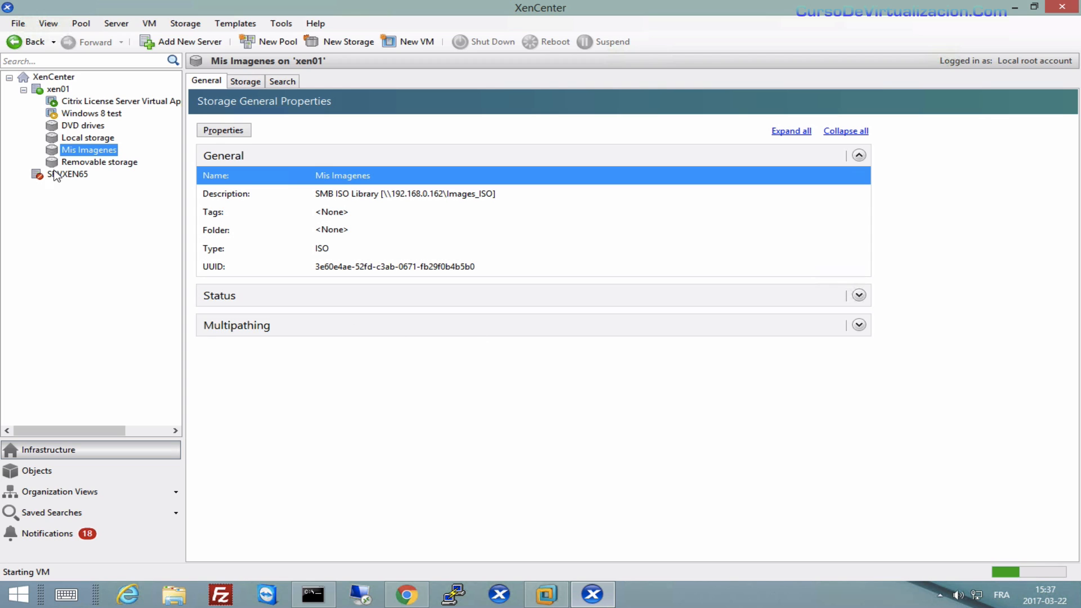
View Windows 8 test's console and General tab, expanding Boot Options and CPUs.
{"action": "left_click", "coordinate": [79, 114]}
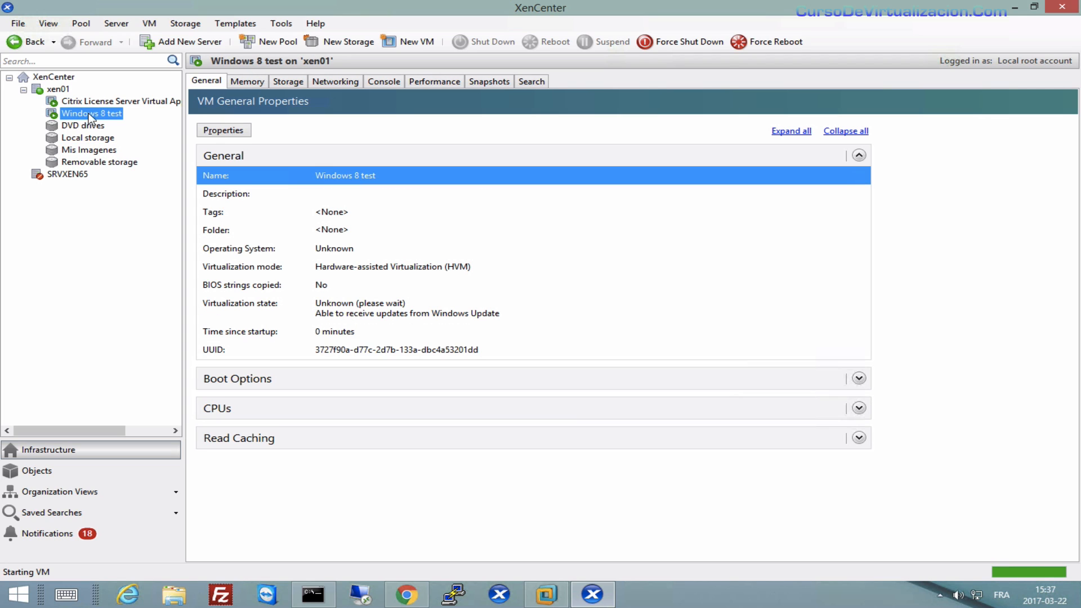
{"action": "left_click", "coordinate": [385, 82]}
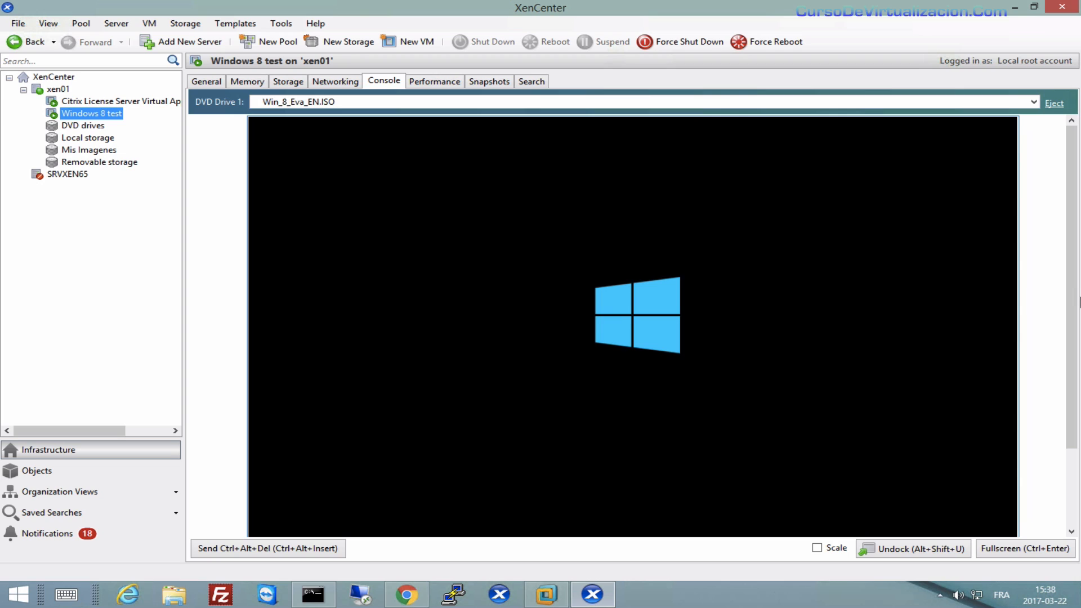
{"action": "left_click", "coordinate": [205, 80]}
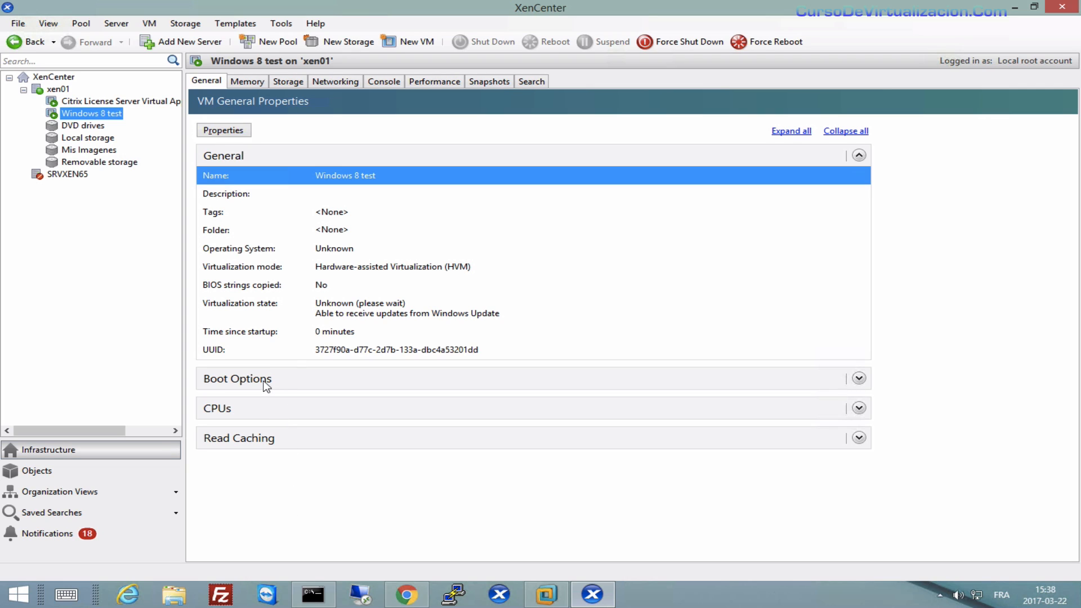
{"action": "left_click", "coordinate": [224, 351]}
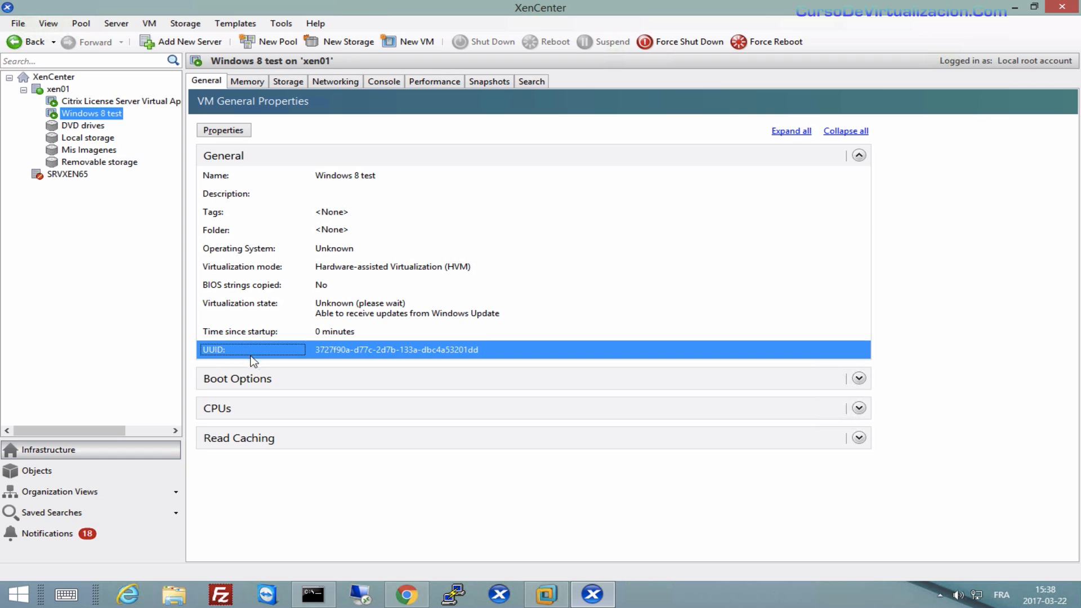
{"action": "left_click", "coordinate": [858, 379]}
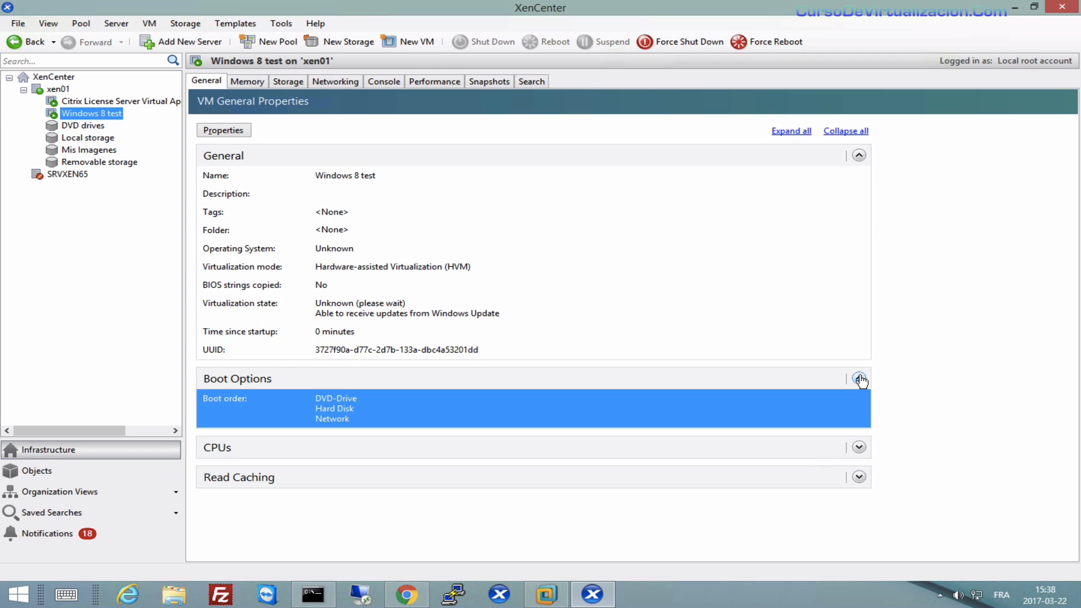
{"action": "left_click", "coordinate": [859, 448]}
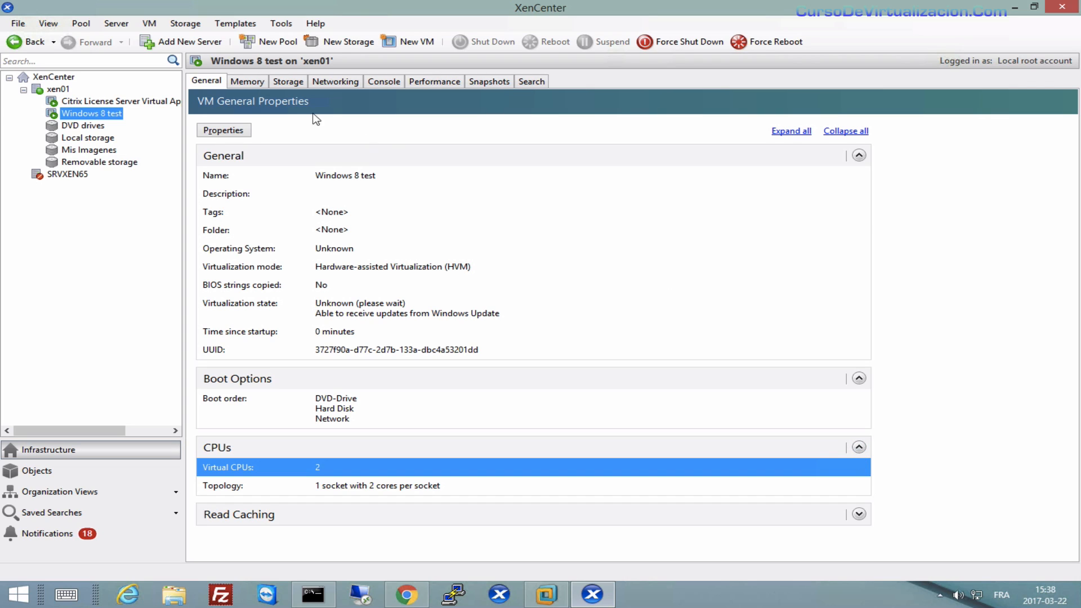
Check its 4 GB memory, 24 GB virtual disk and single Network 0 interface.
{"action": "left_click", "coordinate": [246, 82]}
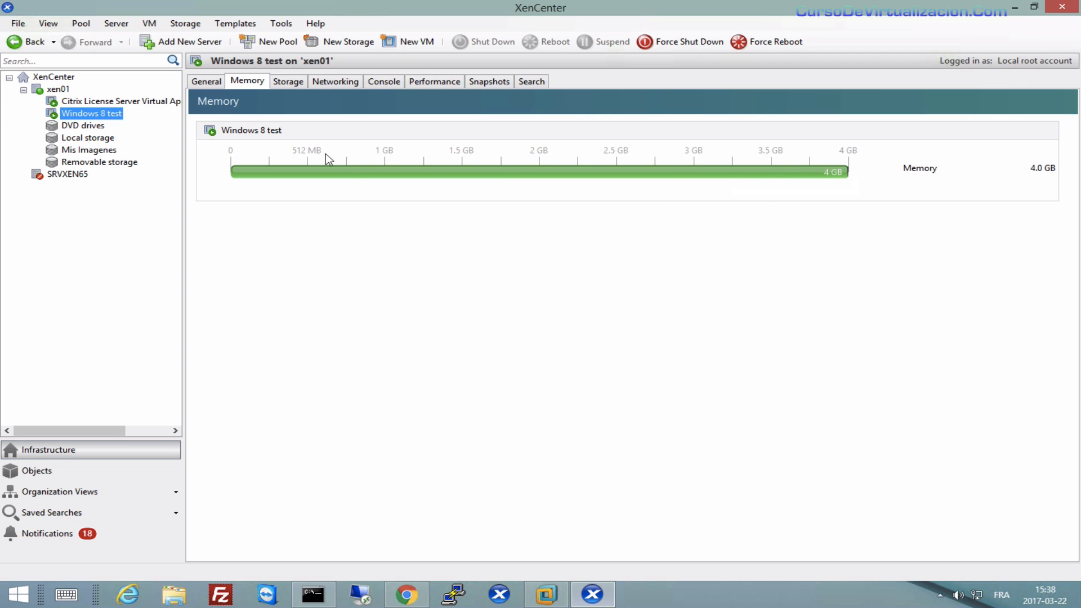
{"action": "left_click", "coordinate": [295, 82]}
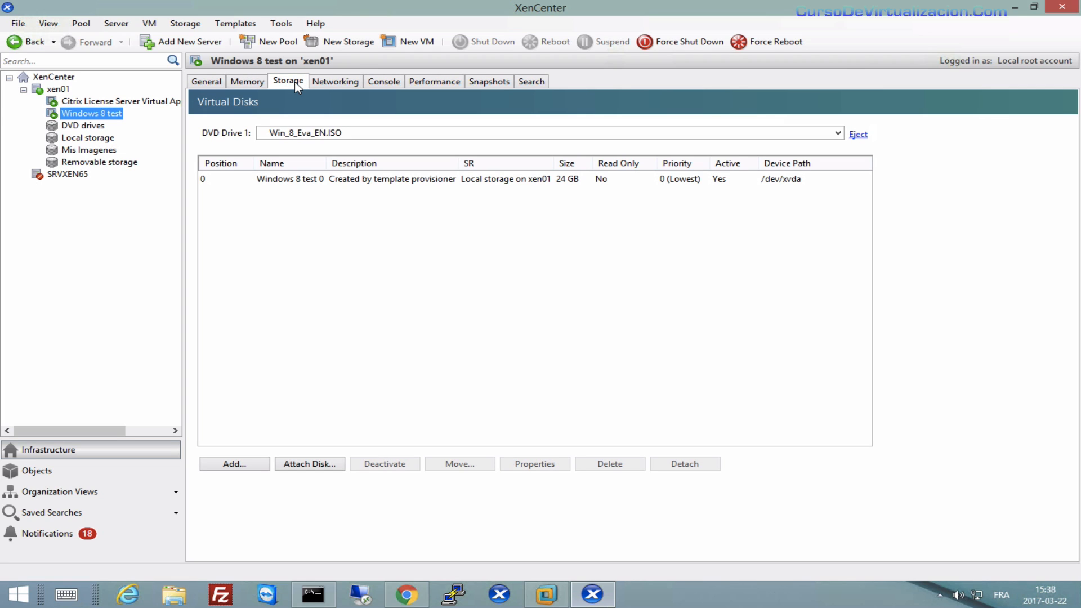
{"action": "left_click", "coordinate": [340, 82]}
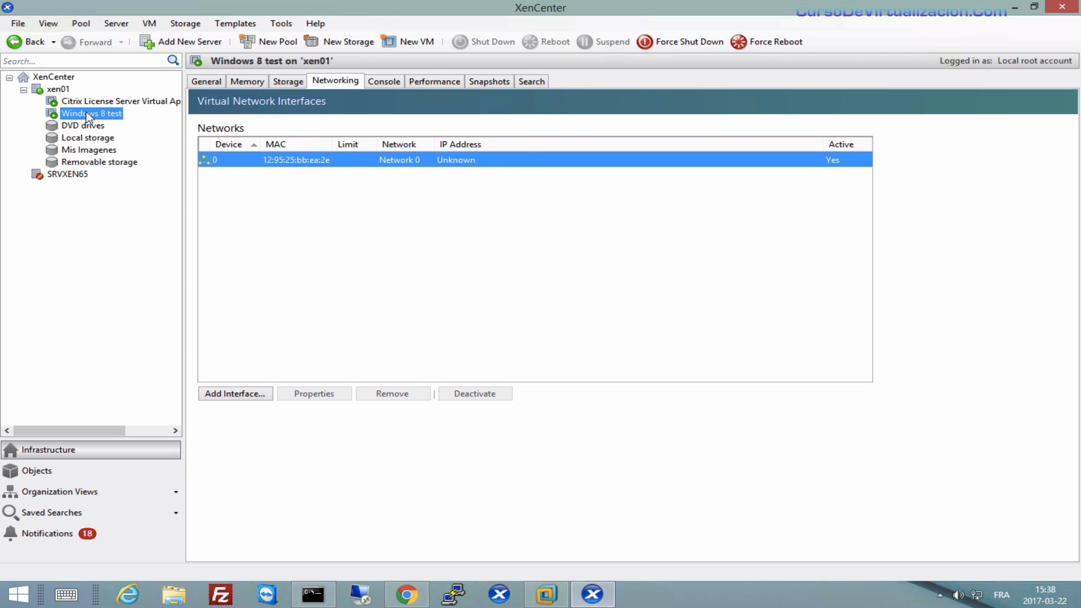
In the console, keep Win_8_Eva_EN.ISO loaded in DVD Drive 1.
{"action": "left_click", "coordinate": [384, 82]}
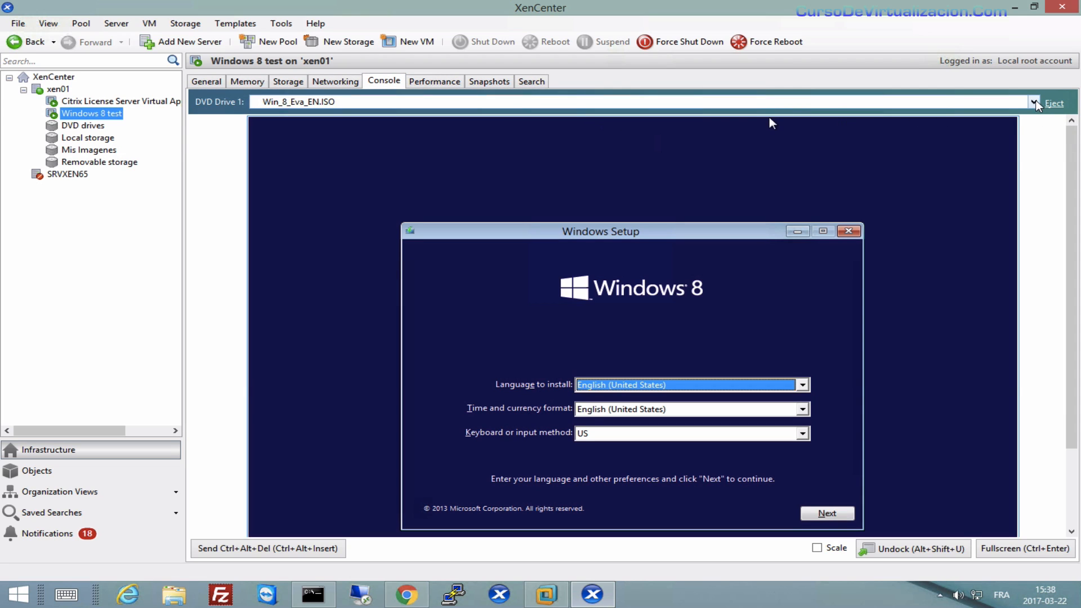
{"action": "left_click", "coordinate": [1034, 102]}
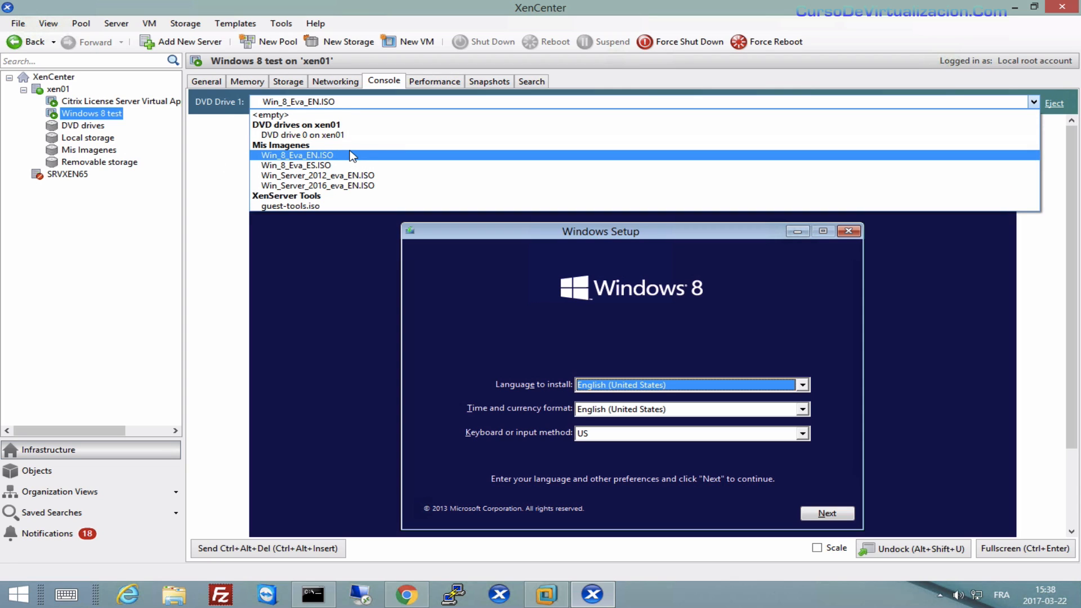
{"action": "left_click", "coordinate": [316, 206]}
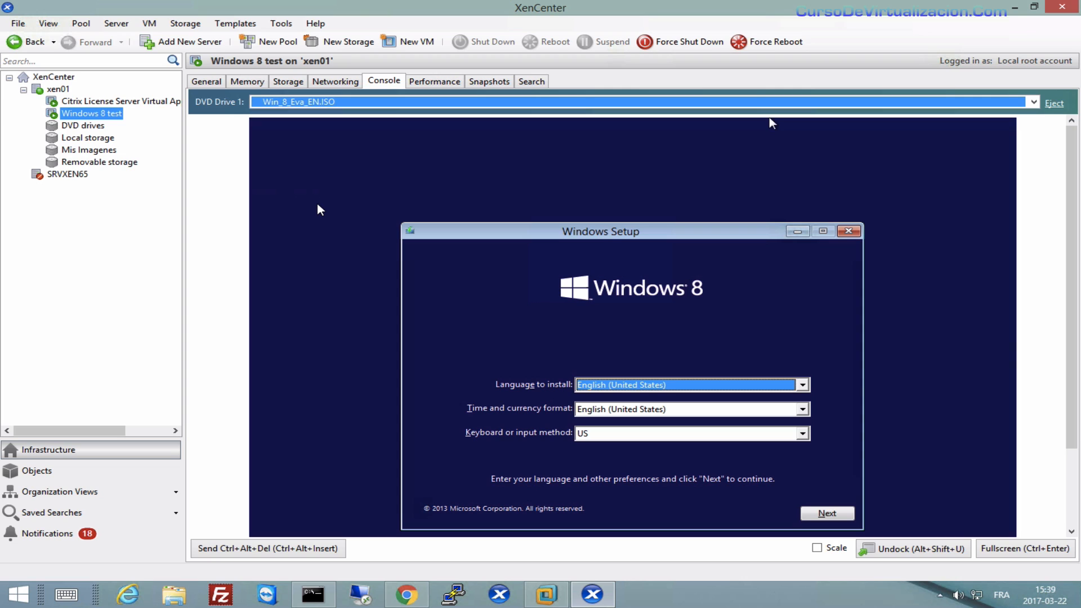
{"action": "mouse_move", "coordinate": [1074, 198]}
{"action": "left_mouse_down"}
{"action": "mouse_move", "coordinate": [1074, 235]}
{"action": "mouse_move", "coordinate": [1075, 208]}
{"action": "left_mouse_up"}
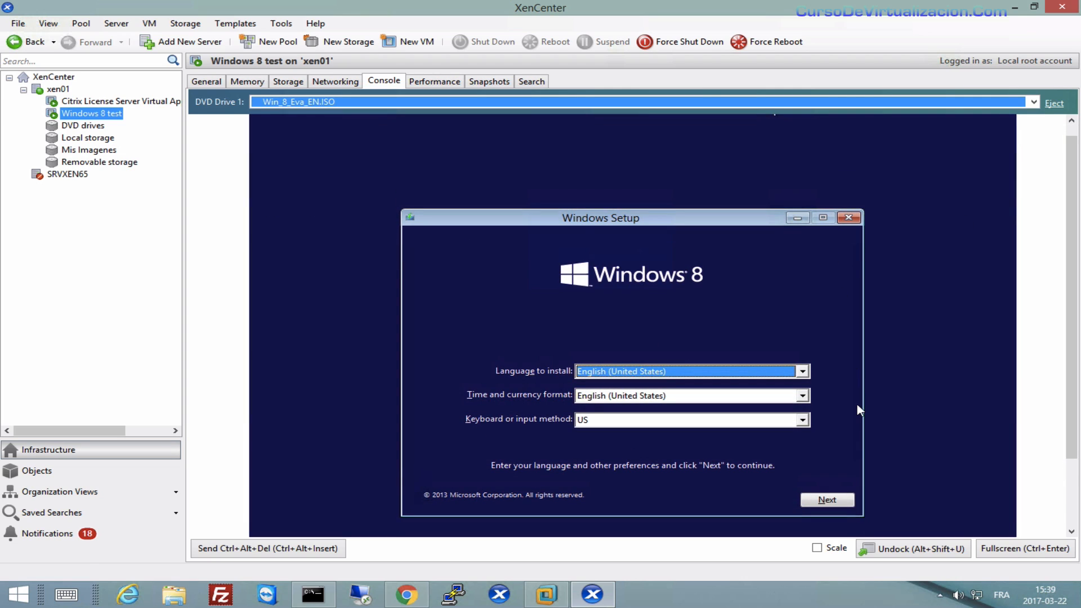
Accept Windows Setup's language settings and start Install now.
{"action": "left_click", "coordinate": [830, 500]}
{"action": "left_click", "coordinate": [629, 366]}
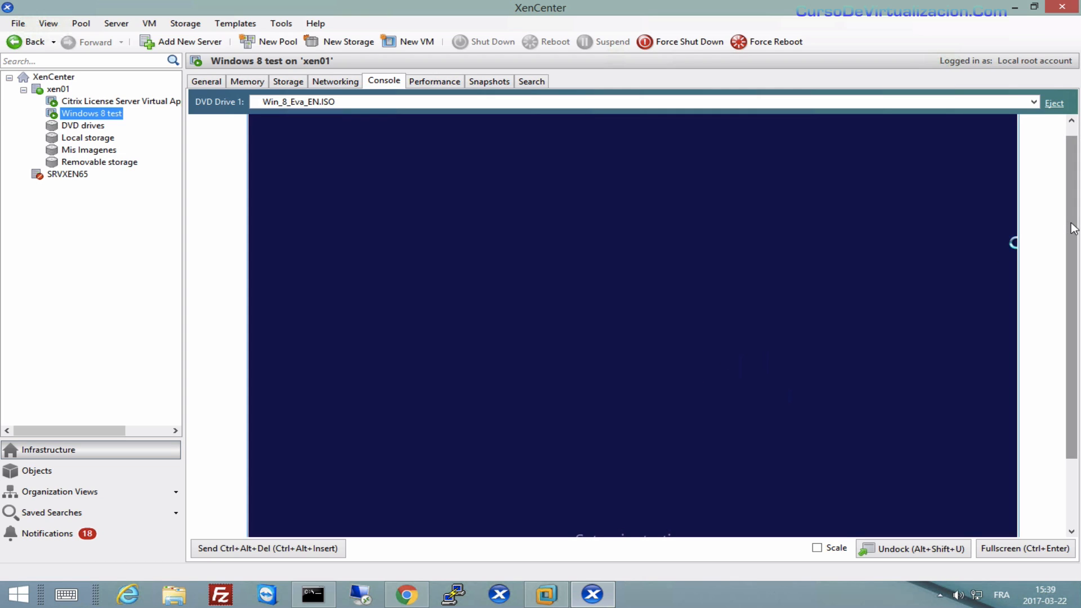
{"action": "mouse_move", "coordinate": [1072, 228]}
{"action": "left_mouse_down"}
{"action": "mouse_move", "coordinate": [1080, 273]}
{"action": "mouse_move", "coordinate": [1059, 222]}
{"action": "left_mouse_up"}
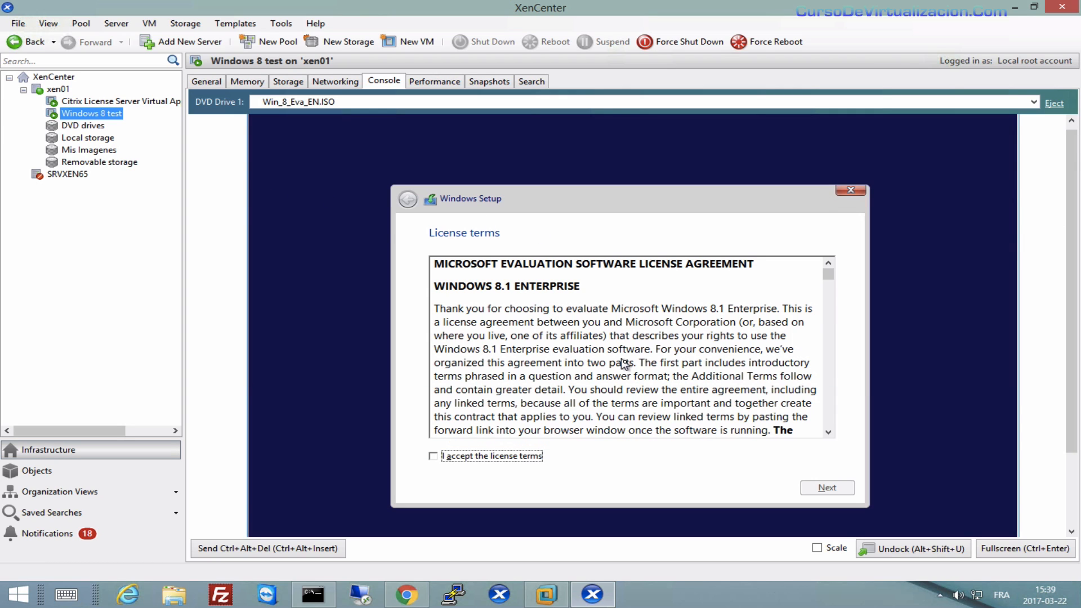
Accept the license terms and run a Custom install of Windows onto Drive 0.
{"action": "left_click", "coordinate": [477, 460]}
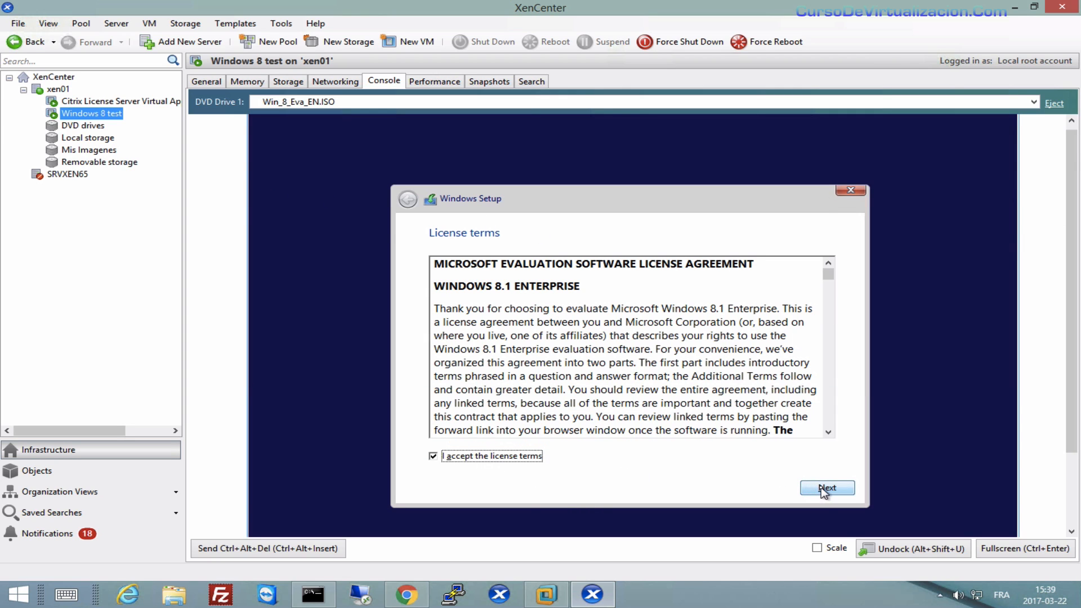
{"action": "left_click", "coordinate": [826, 488]}
{"action": "left_click", "coordinate": [488, 359]}
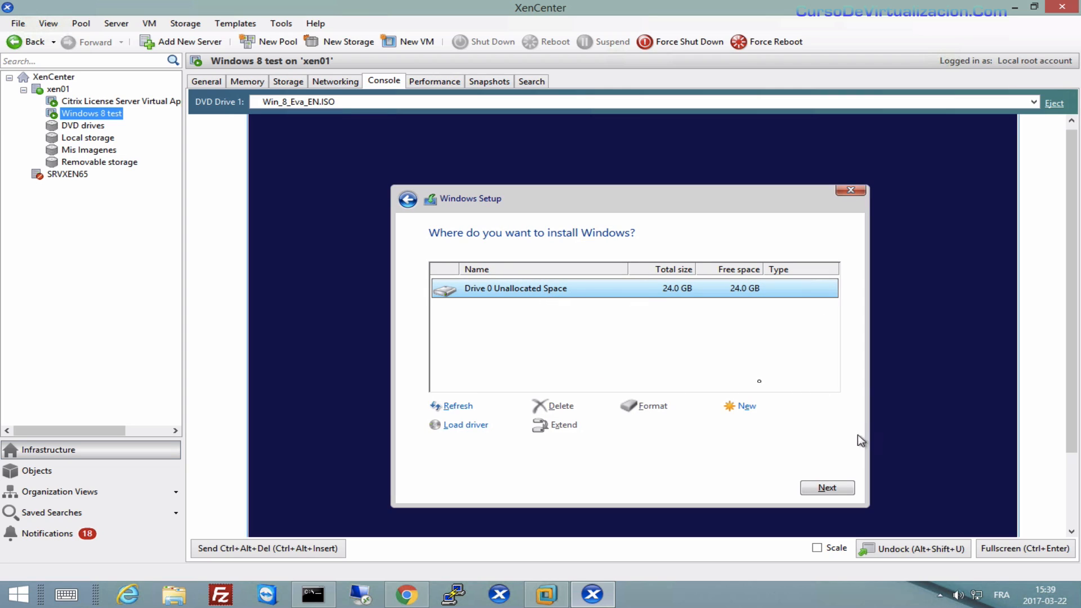
{"action": "left_click", "coordinate": [828, 488]}
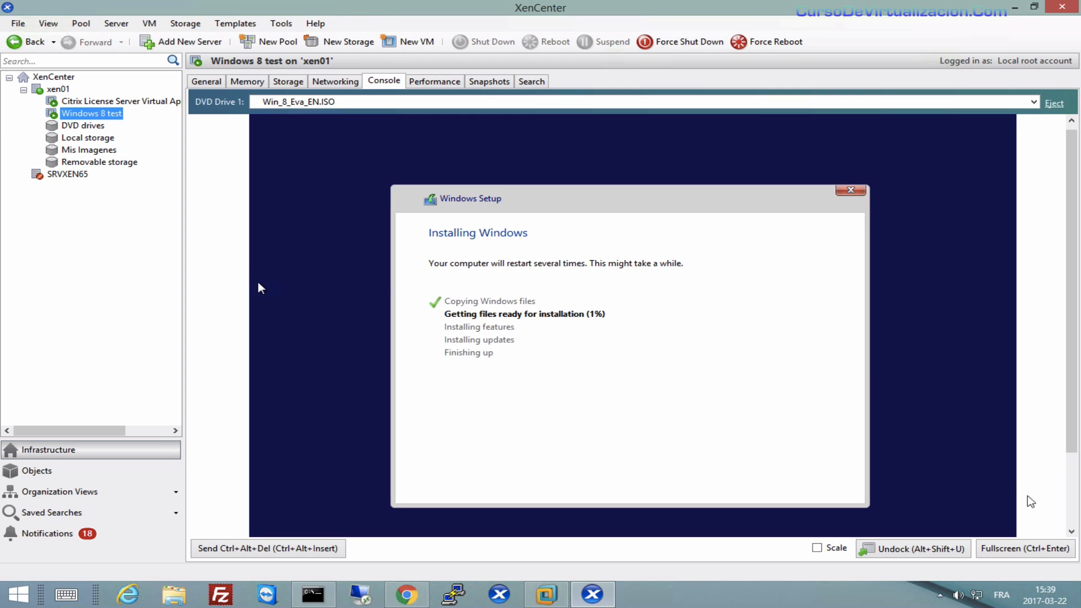
{"action": "left_click", "coordinate": [1021, 549]}
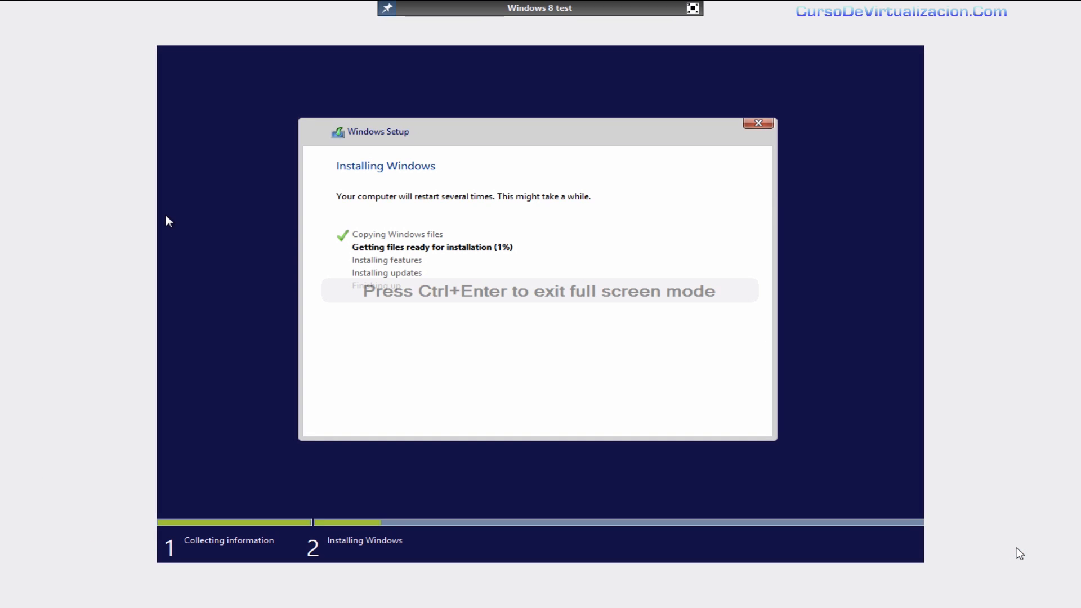
{"action": "mouse_move", "coordinate": [514, 19]}
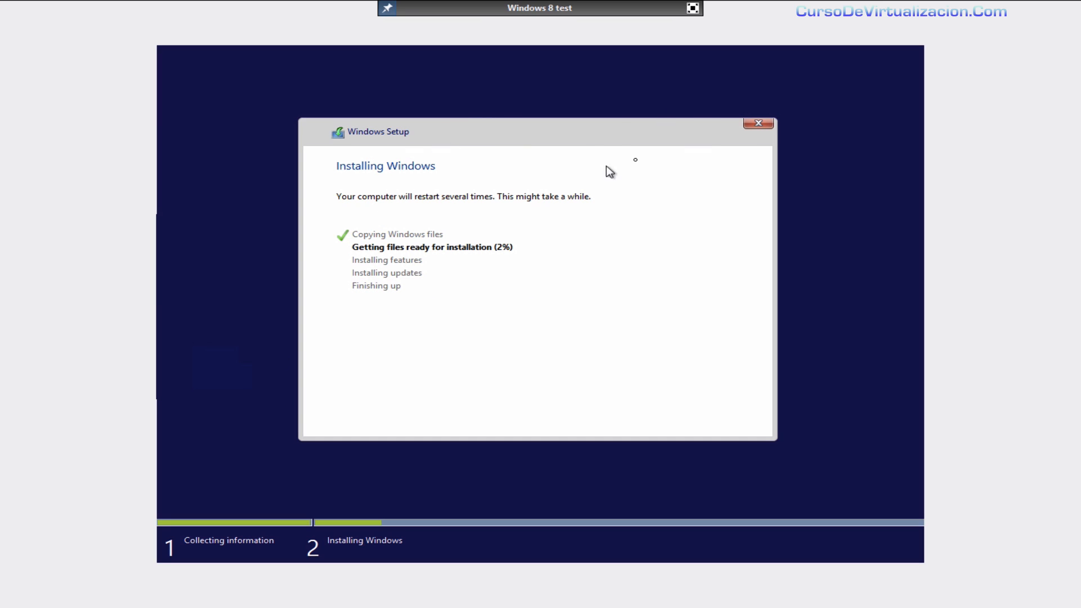
{"action": "left_click", "coordinate": [694, 8]}
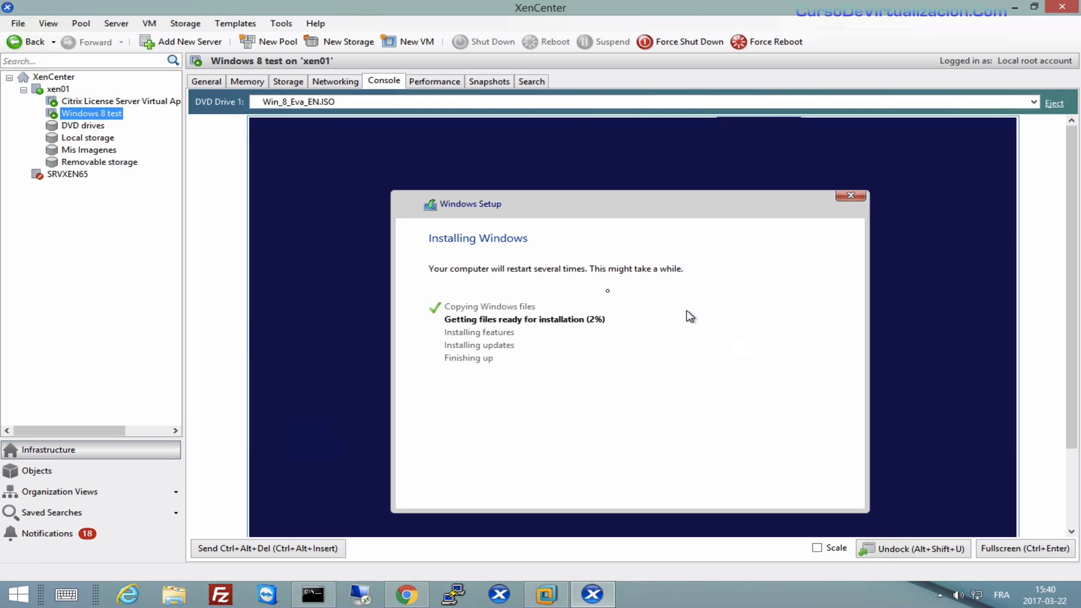
Show Windows 8 test's CPU, network and disk performance graphs, down to Disk Performance.
{"action": "left_click", "coordinate": [434, 80]}
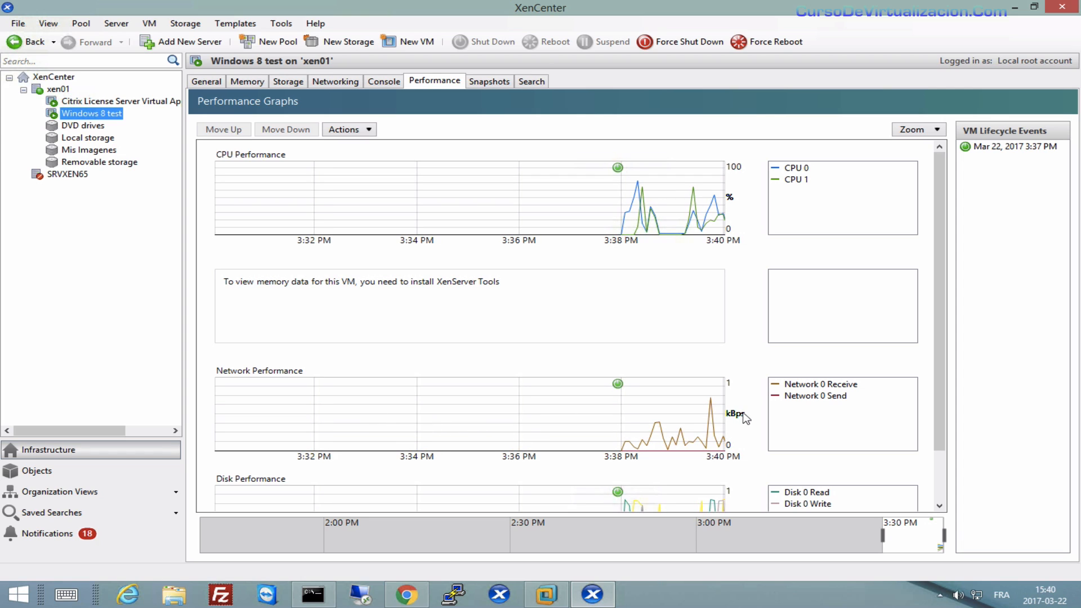
{"action": "left_click_drag", "start_coordinate": [939, 352], "coordinate": [945, 399]}
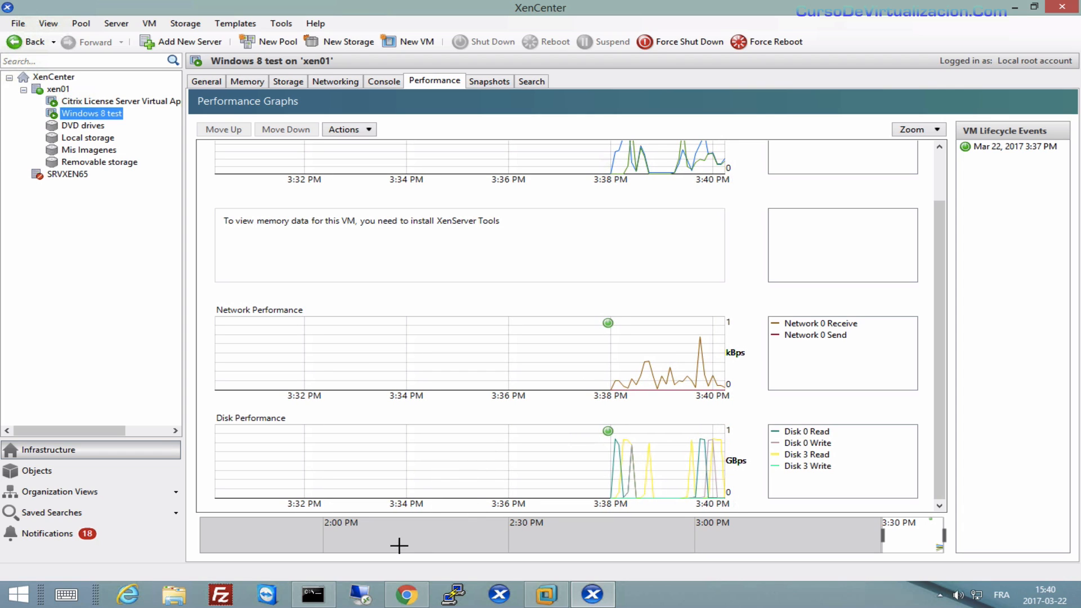
{"action": "left_click", "coordinate": [173, 595]}
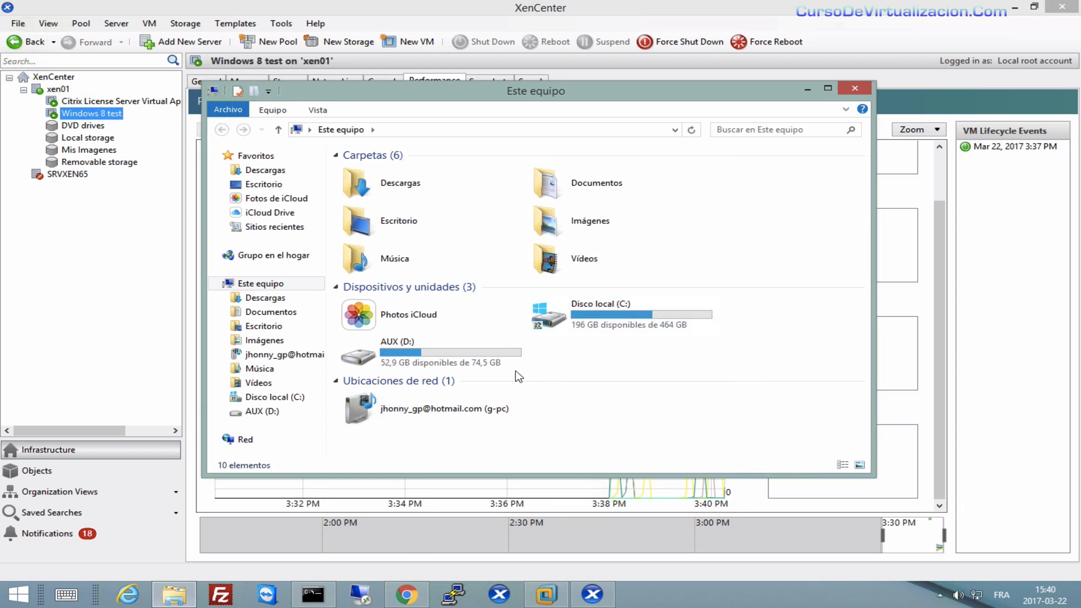
{"action": "double_click", "coordinate": [573, 314]}
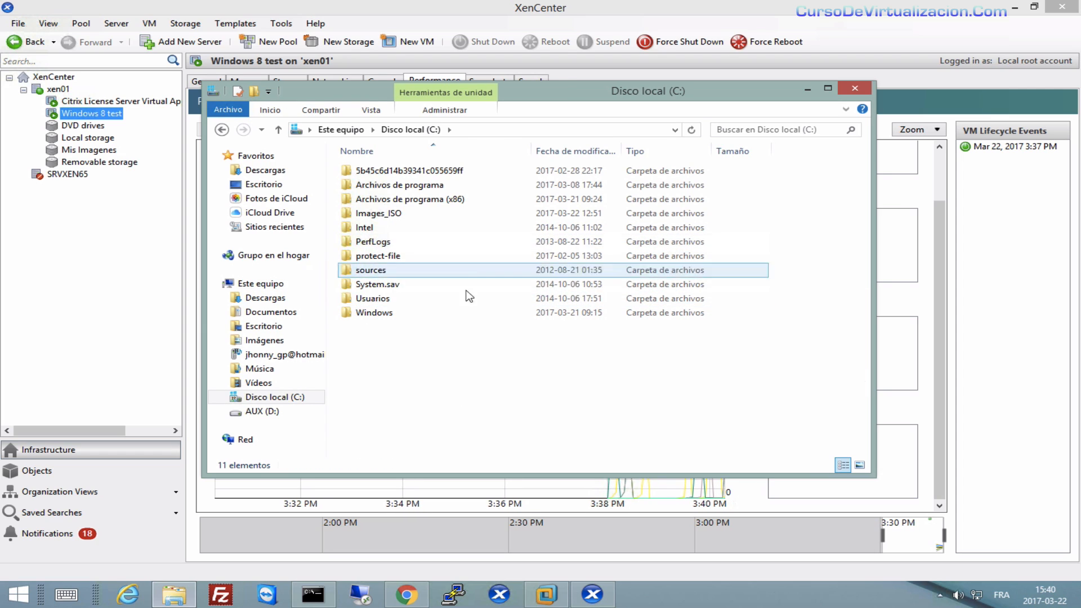
{"action": "left_click", "coordinate": [808, 89]}
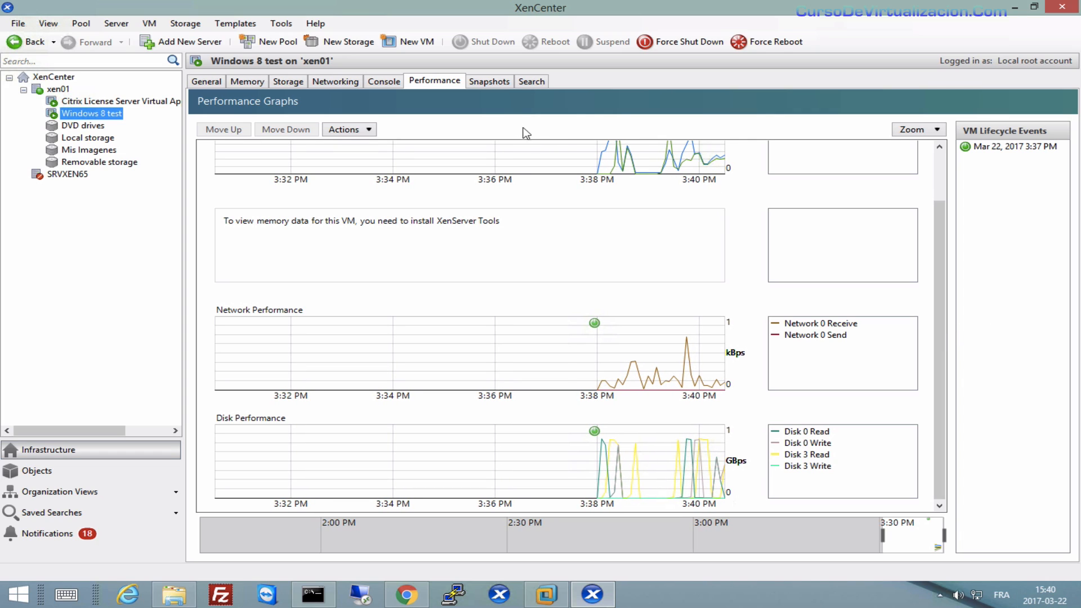
Glance at the Snapshots tab, then show xen01's overview of VM CPU, memory and uptime.
{"action": "left_click", "coordinate": [484, 81]}
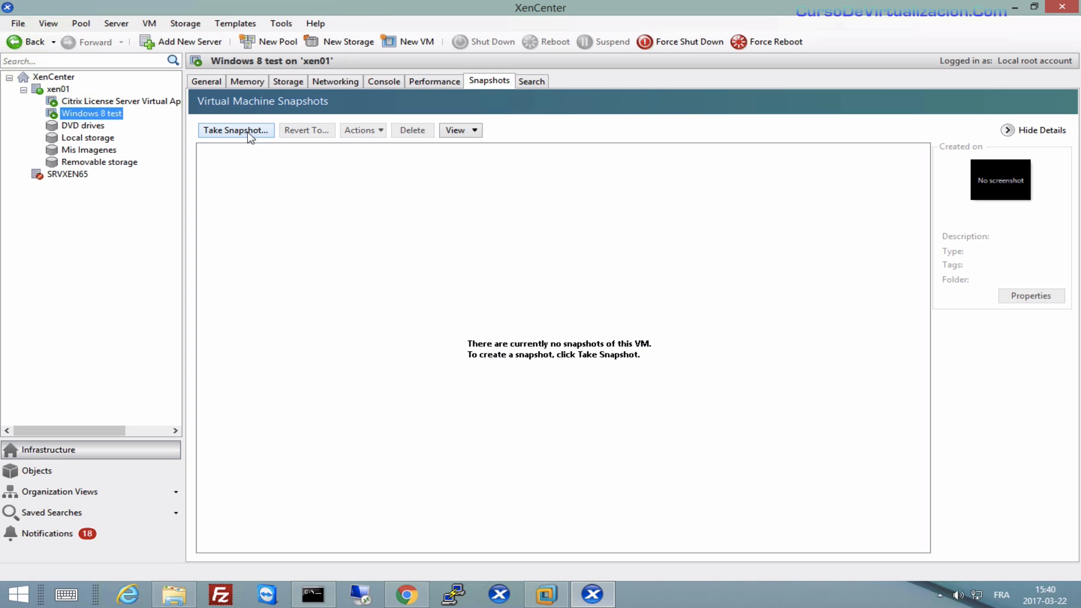
{"action": "left_click", "coordinate": [535, 84]}
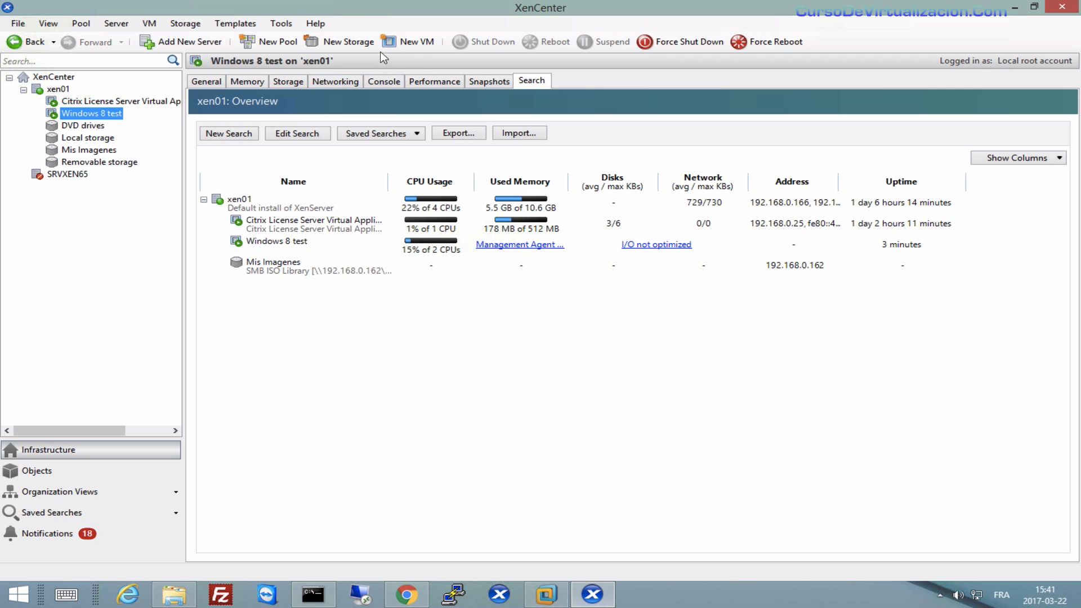
Start a new VM from the Other install media template and name it 'test 2'.
{"action": "left_click", "coordinate": [417, 43]}
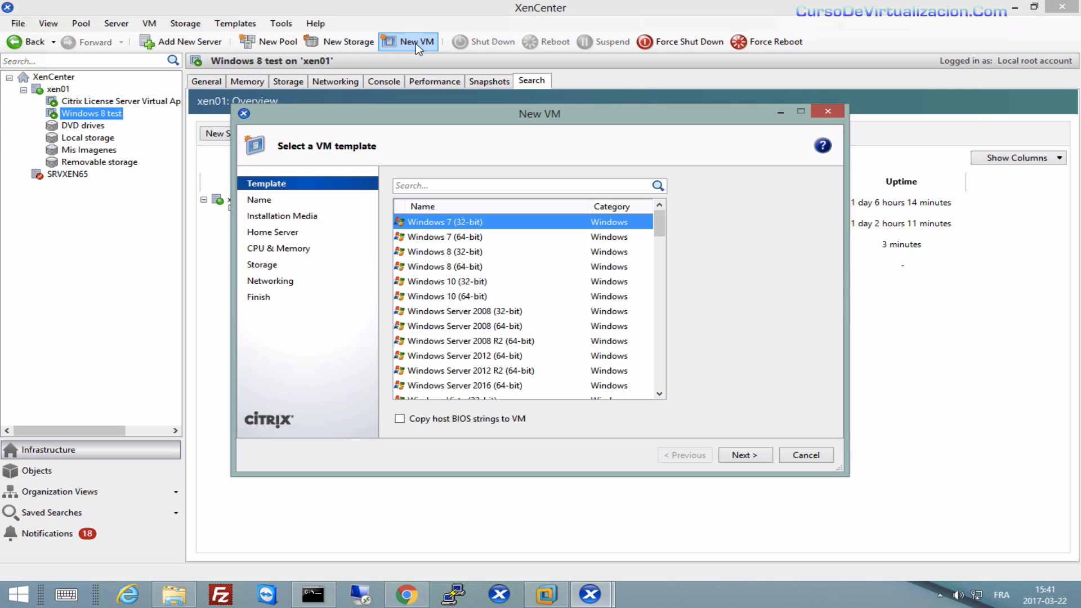
{"action": "left_click_drag", "start_coordinate": [663, 233], "coordinate": [637, 417]}
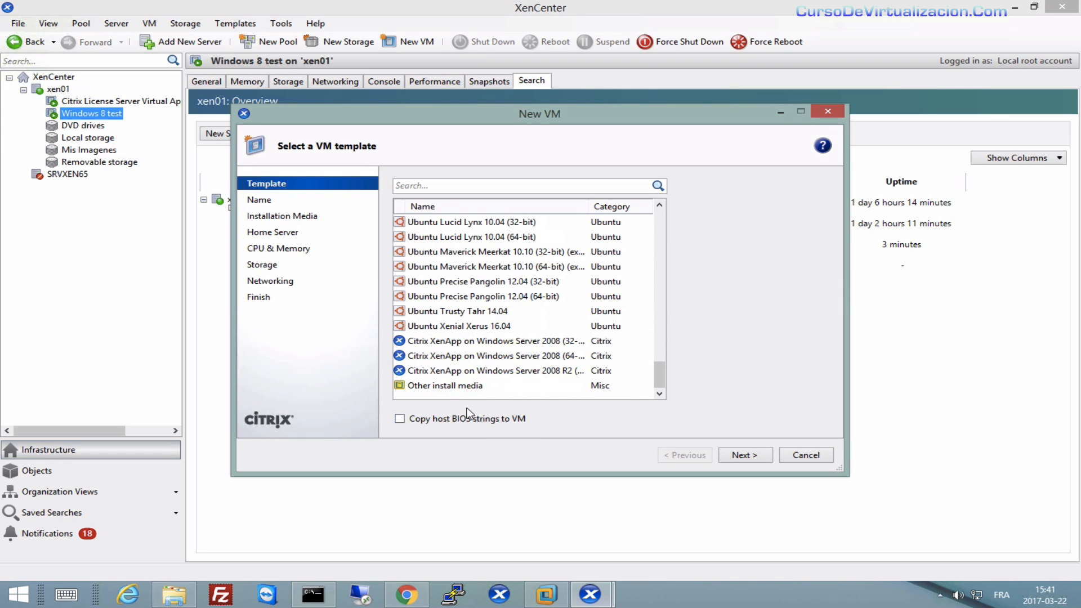
{"action": "left_click", "coordinate": [434, 386]}
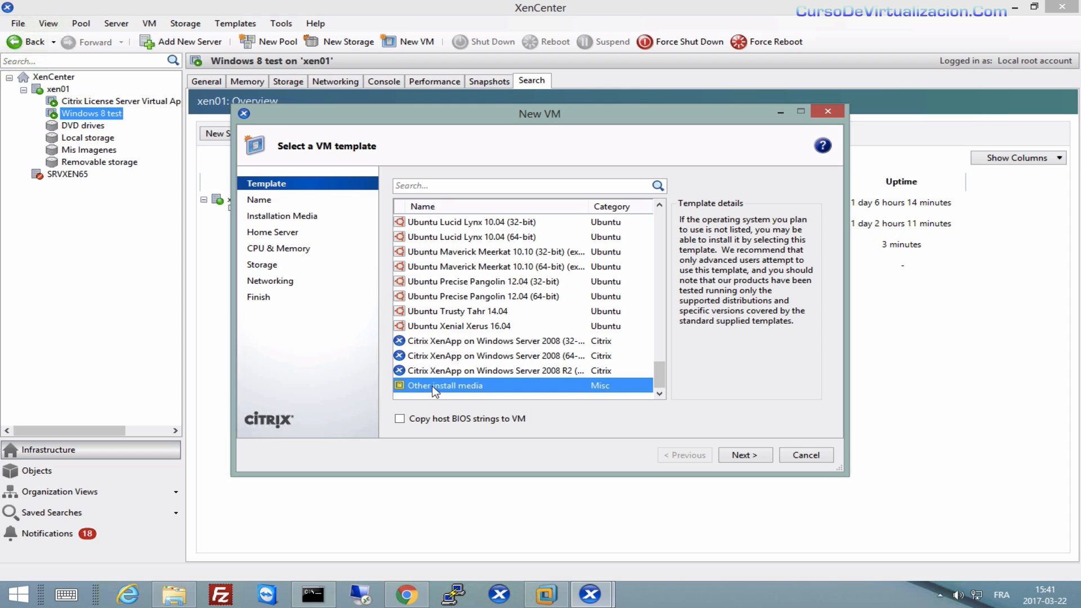
{"action": "left_click", "coordinate": [742, 455]}
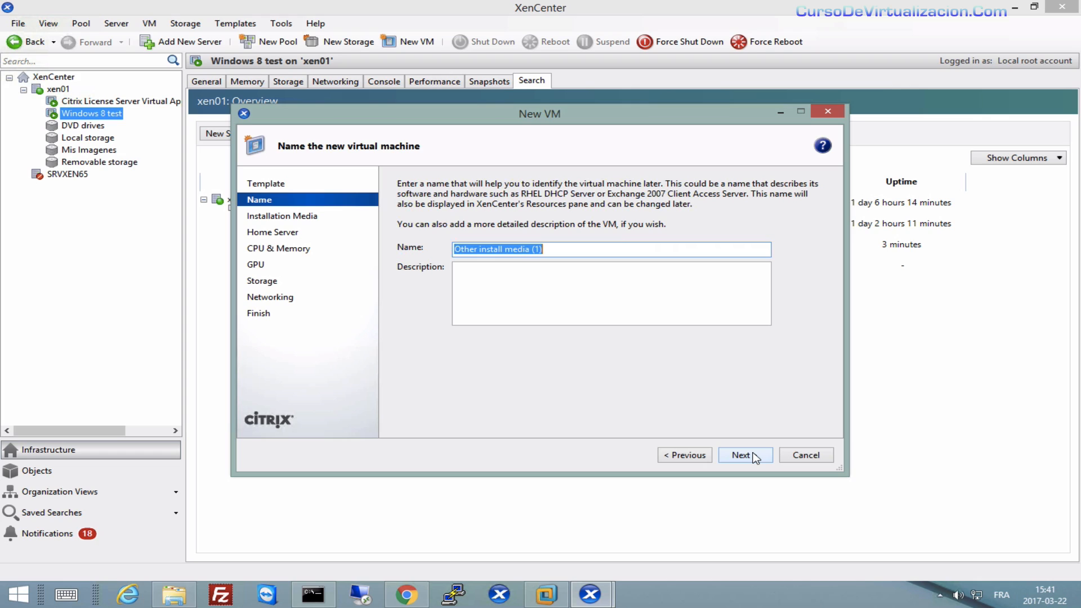
{"action": "type", "text": "test "}
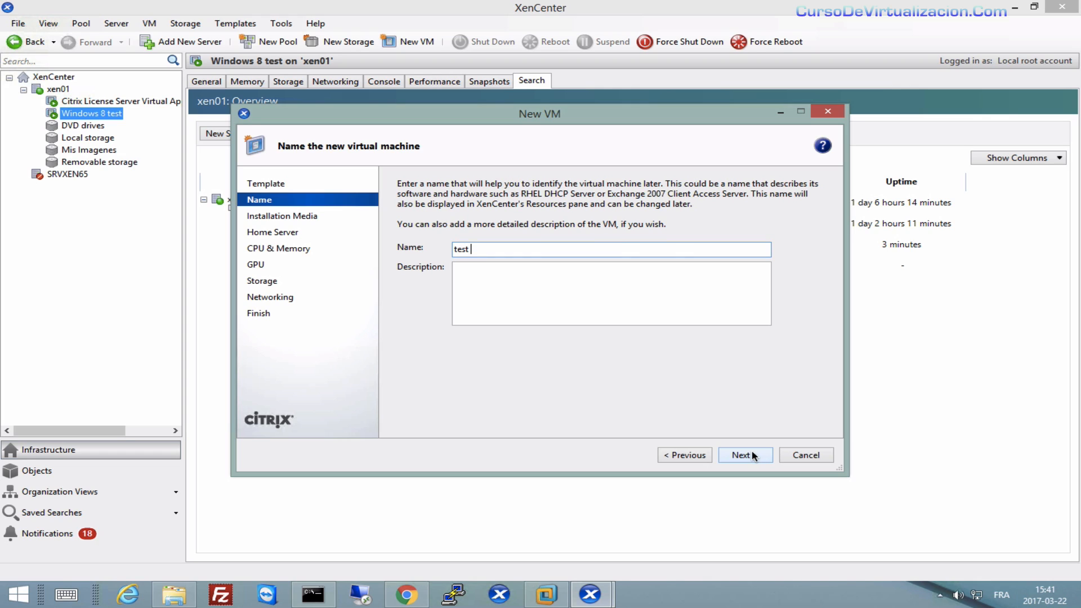
{"action": "type", "text": "2"}
Choose Win_Server_2016_eva_EN.ISO as the installation source.
{"action": "left_click", "coordinate": [756, 460]}
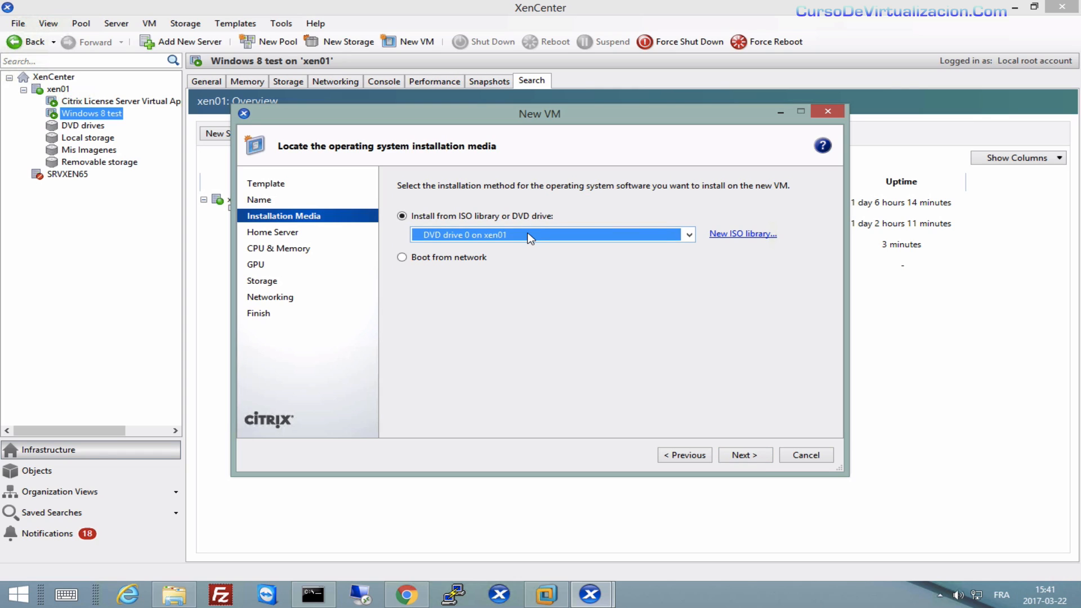
{"action": "left_click", "coordinate": [529, 237]}
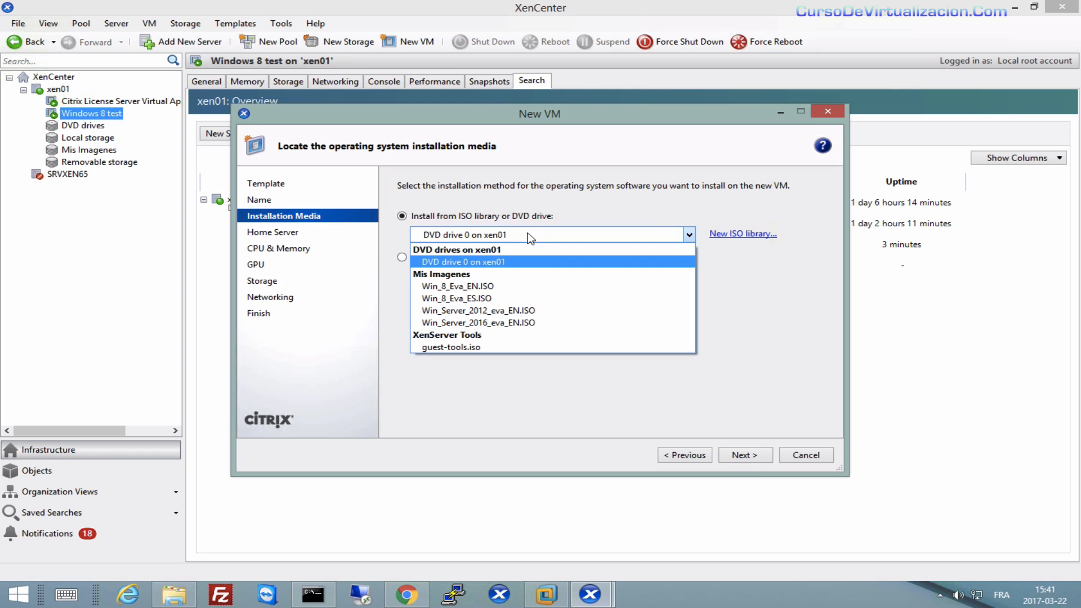
{"action": "left_click", "coordinate": [479, 322]}
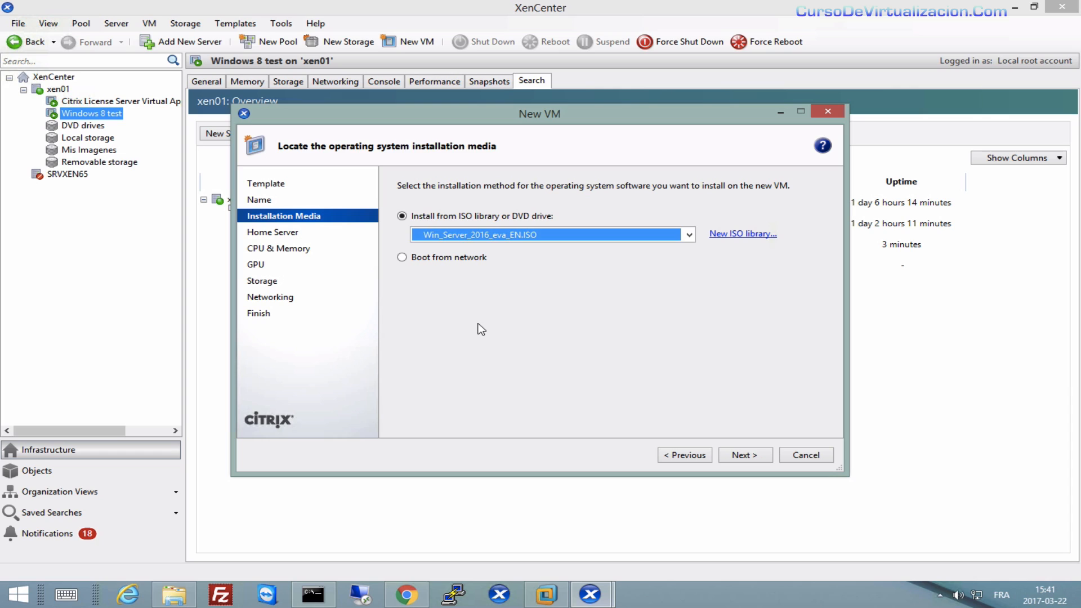
{"action": "left_click", "coordinate": [747, 455]}
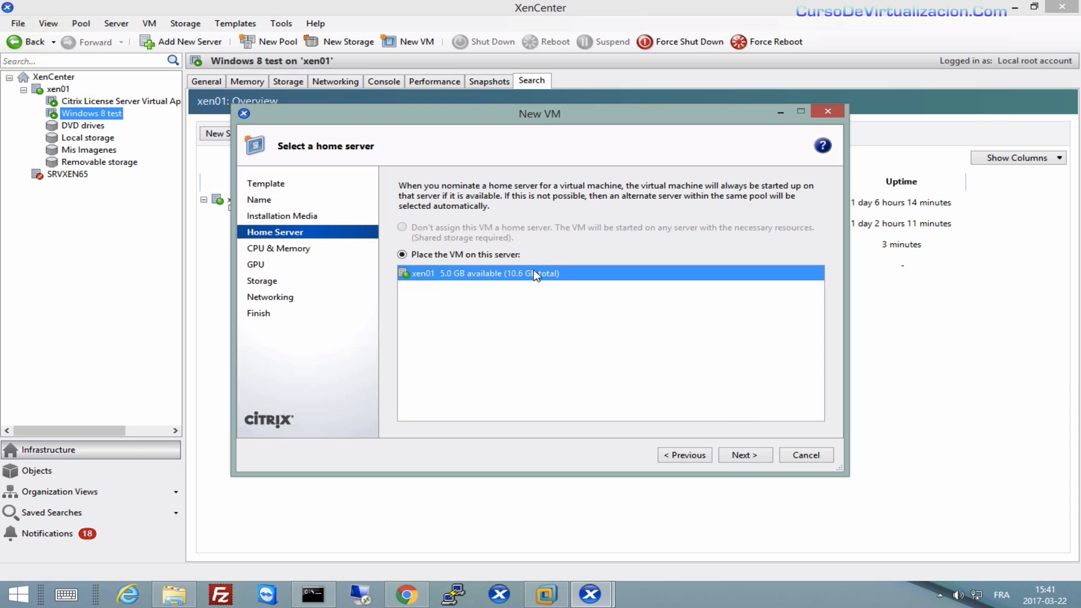
Keep xen01 as the home server and give the VM 2 vCPUs.
{"action": "left_click", "coordinate": [750, 455]}
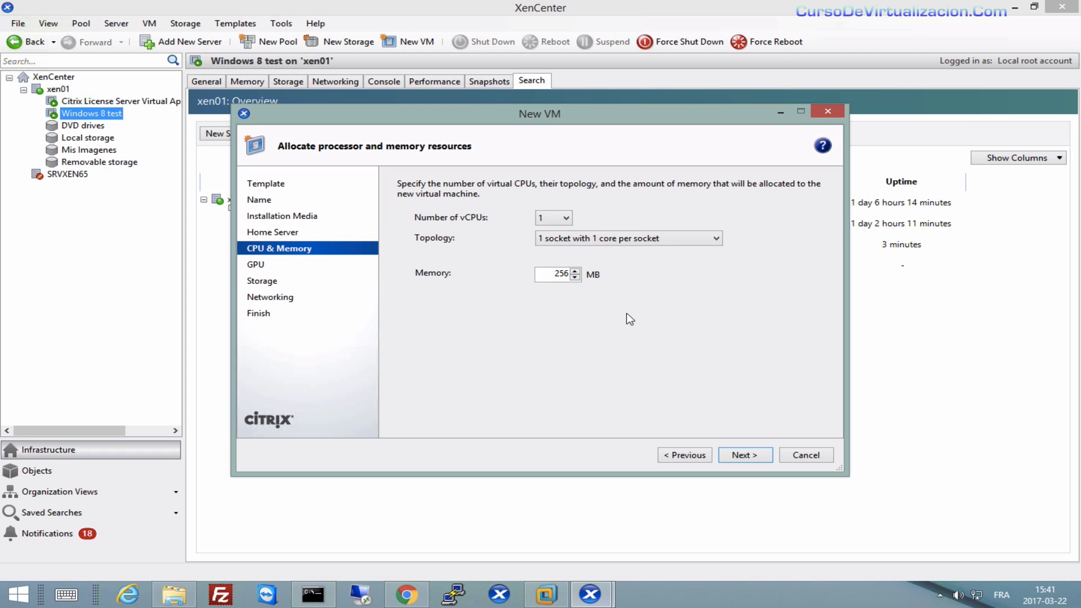
{"action": "left_click", "coordinate": [558, 219]}
{"action": "left_click", "coordinate": [553, 244]}
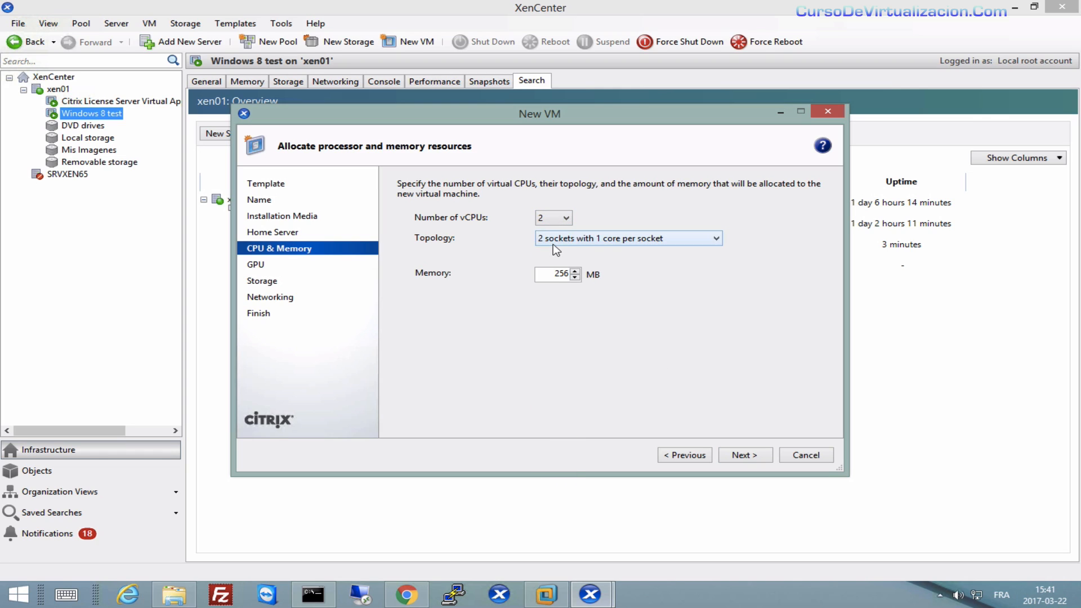
Set the VM memory to 2048 MB and skip the GPU step.
{"action": "double_click", "coordinate": [559, 274]}
{"action": "type", "text": "2048"}
{"action": "key", "text": "BackSpace"}
{"action": "key", "text": "BackSpace"}
{"action": "key", "text": "BackSpace"}
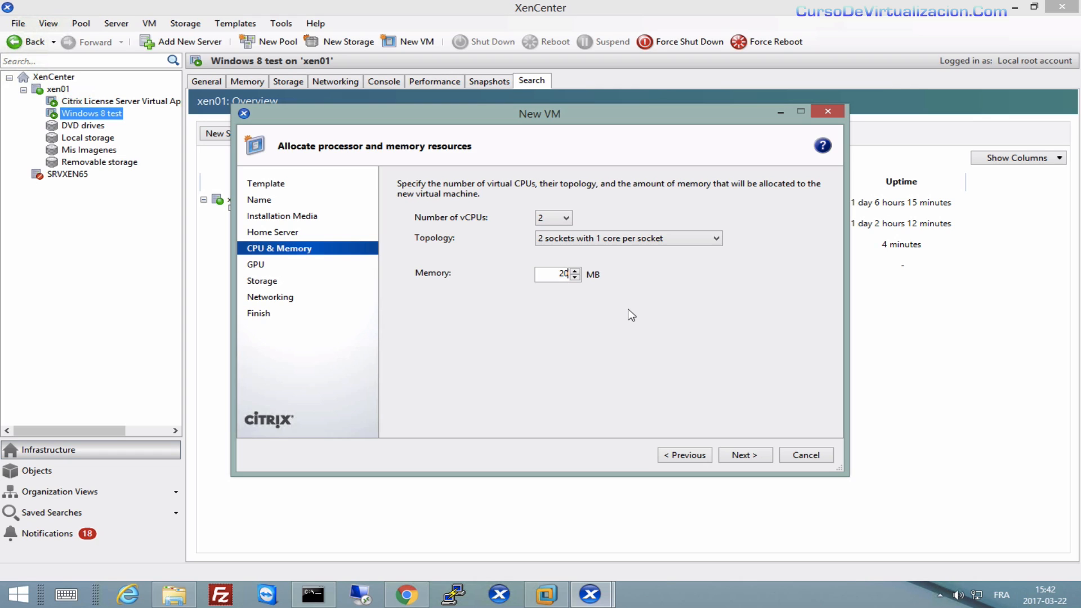
{"action": "type", "text": "48"}
{"action": "left_click", "coordinate": [755, 458]}
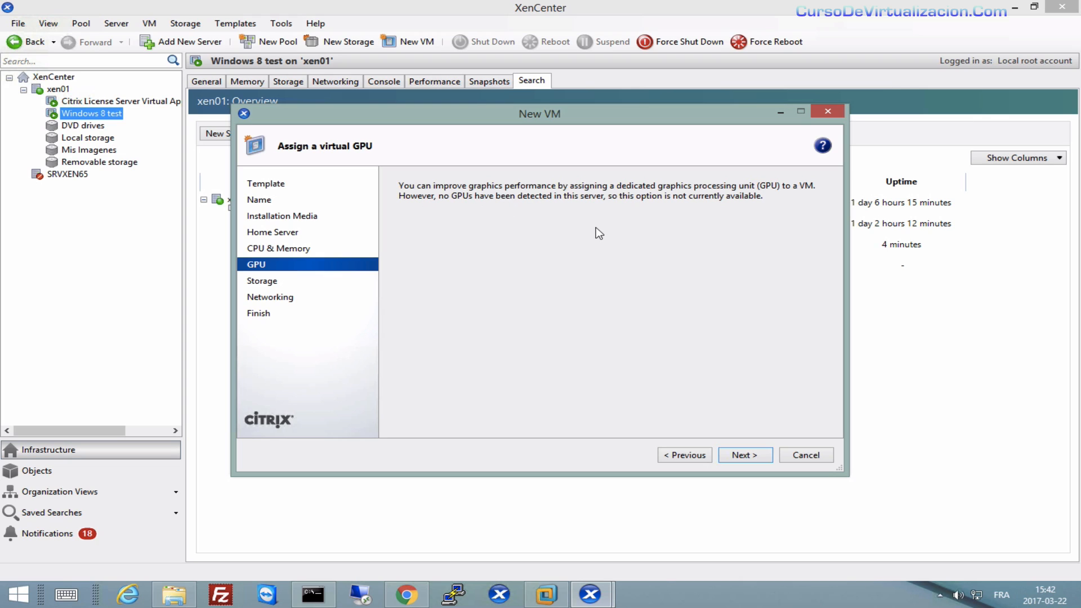
{"action": "left_click", "coordinate": [742, 455]}
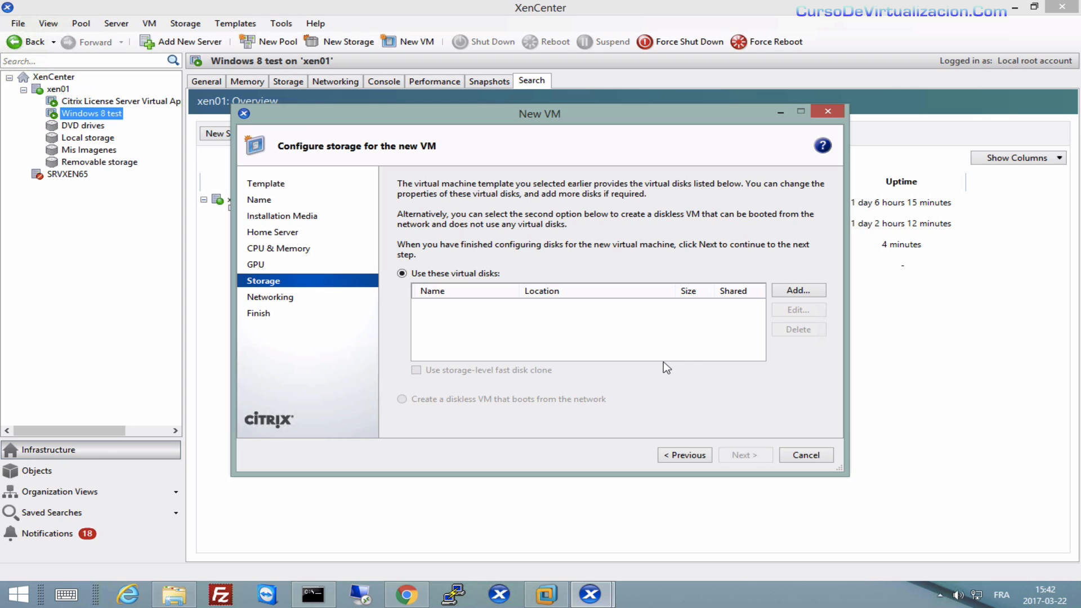
Add a 24 GB disk 'test 1_disk' on Local storage on xen01 and accept default networking.
{"action": "left_click", "coordinate": [805, 292]}
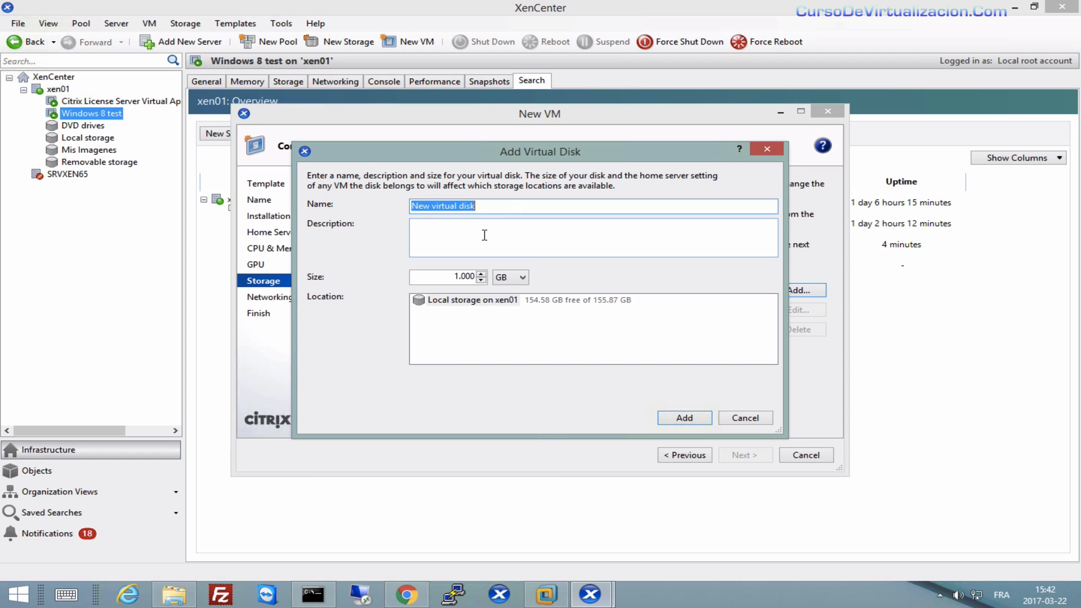
{"action": "type", "text": "tes"}
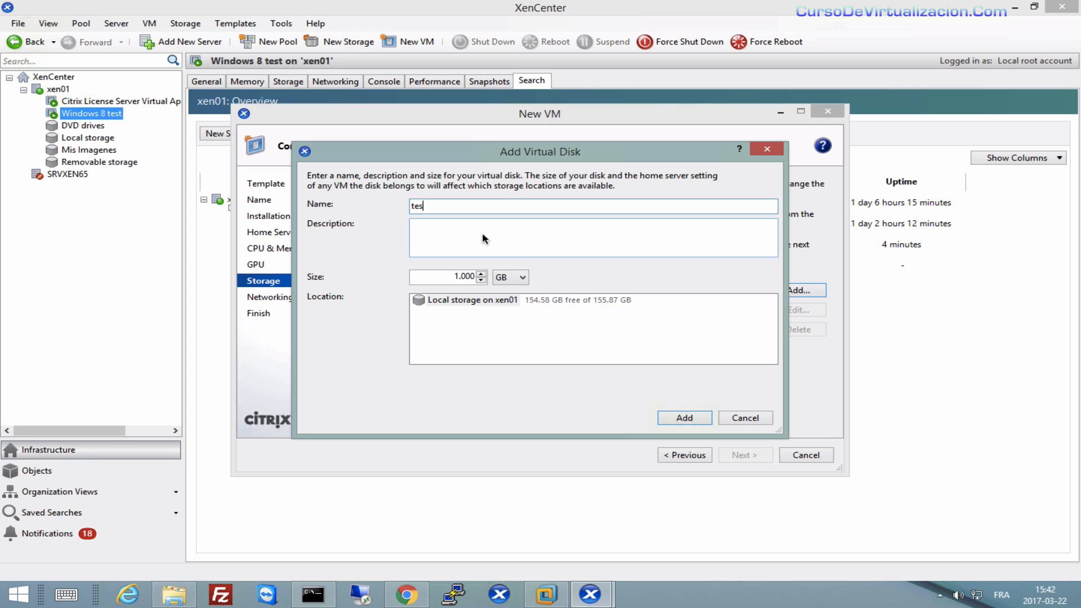
{"action": "type", "text": "t 1_disk"}
{"action": "left_click_drag", "start_coordinate": [454, 276], "coordinate": [481, 276]}
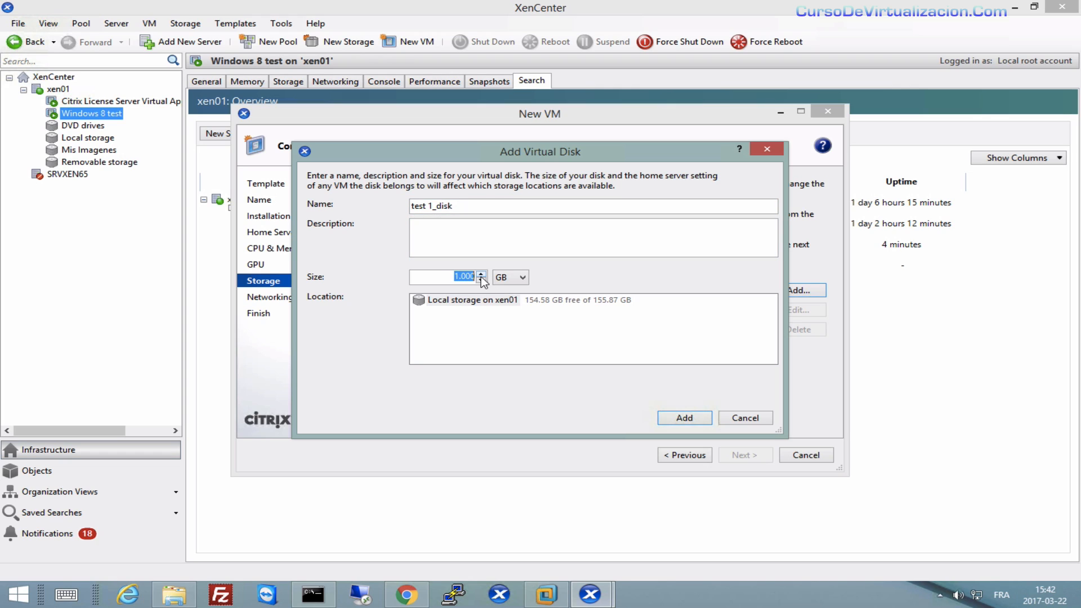
{"action": "type", "text": "24"}
{"action": "left_click", "coordinate": [546, 302]}
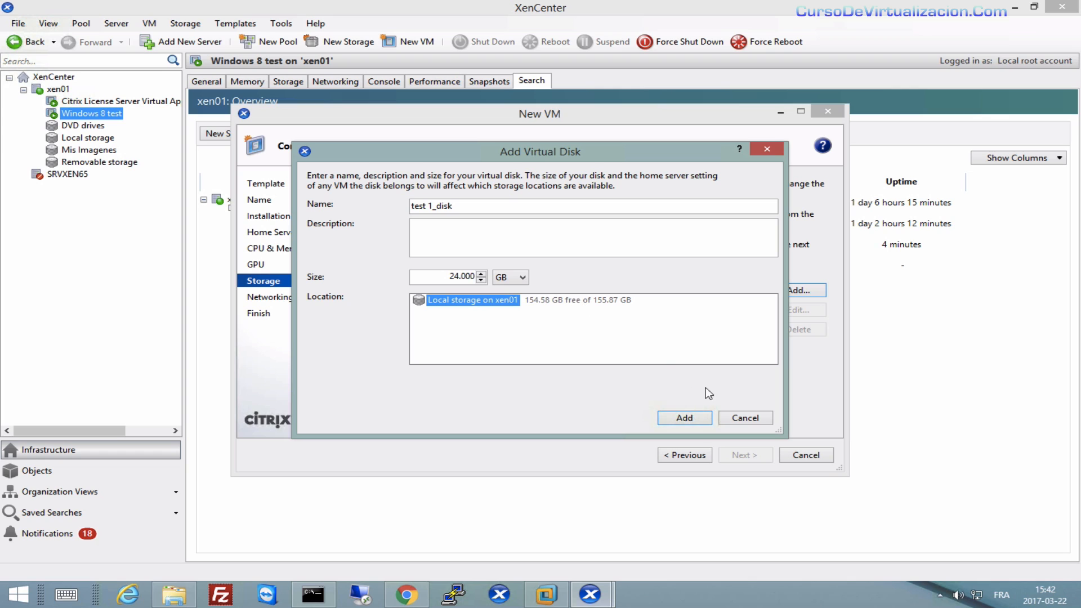
{"action": "left_click", "coordinate": [708, 417]}
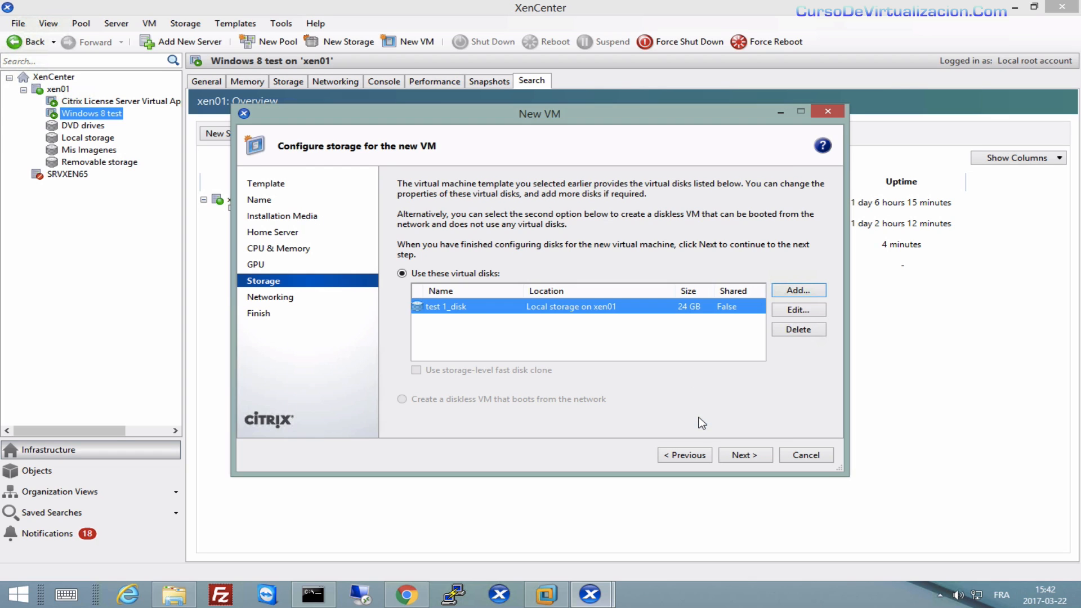
{"action": "left_click", "coordinate": [751, 456]}
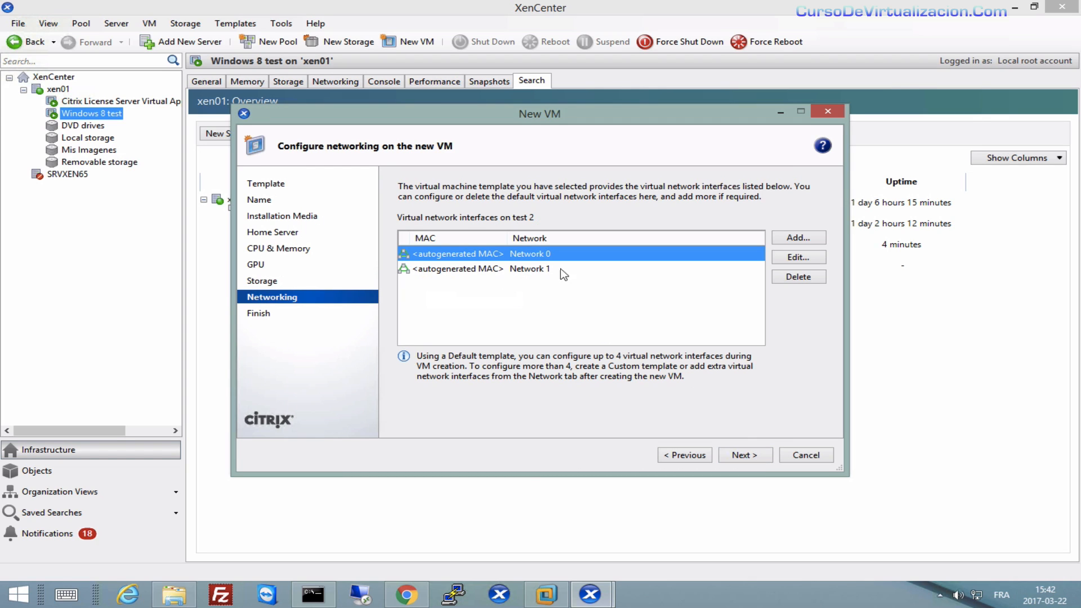
{"action": "left_click", "coordinate": [757, 461]}
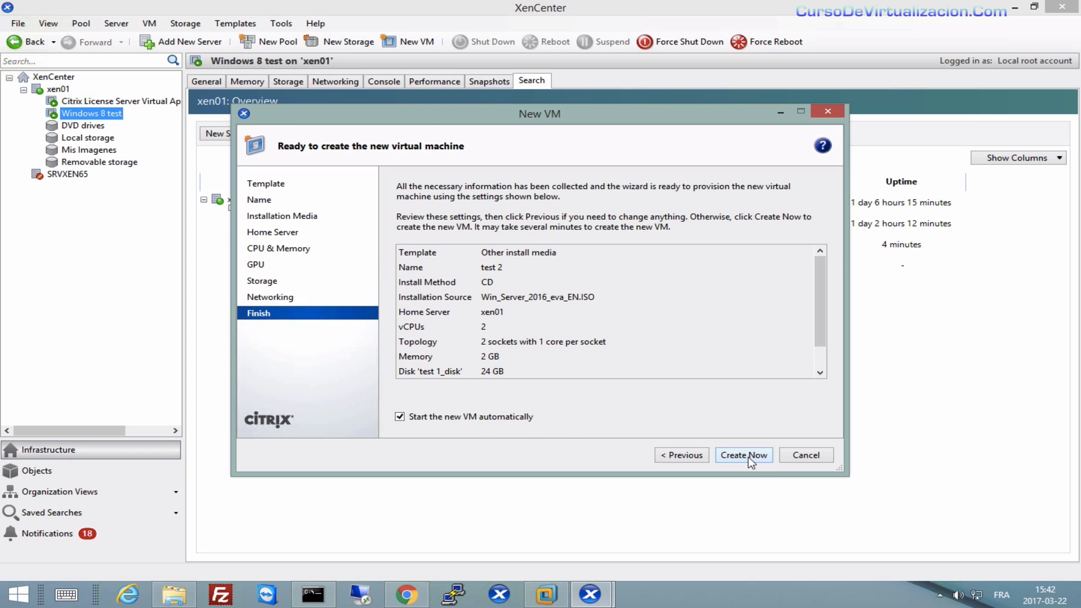
Create the test 2 VM and watch its console boot from the Windows Server ISO.
{"action": "left_click", "coordinate": [752, 456]}
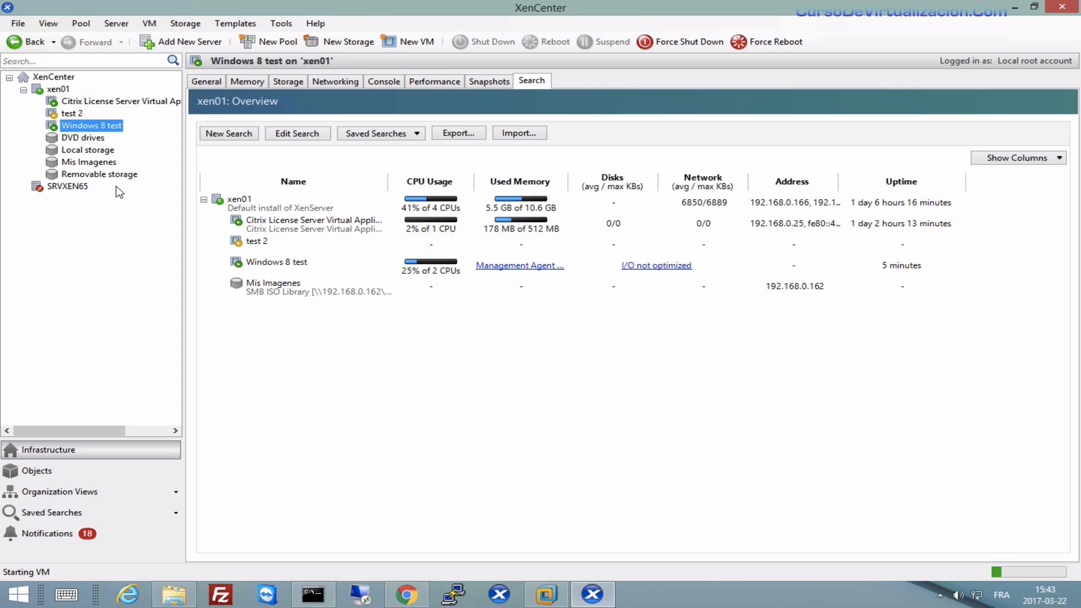
{"action": "left_click", "coordinate": [70, 115]}
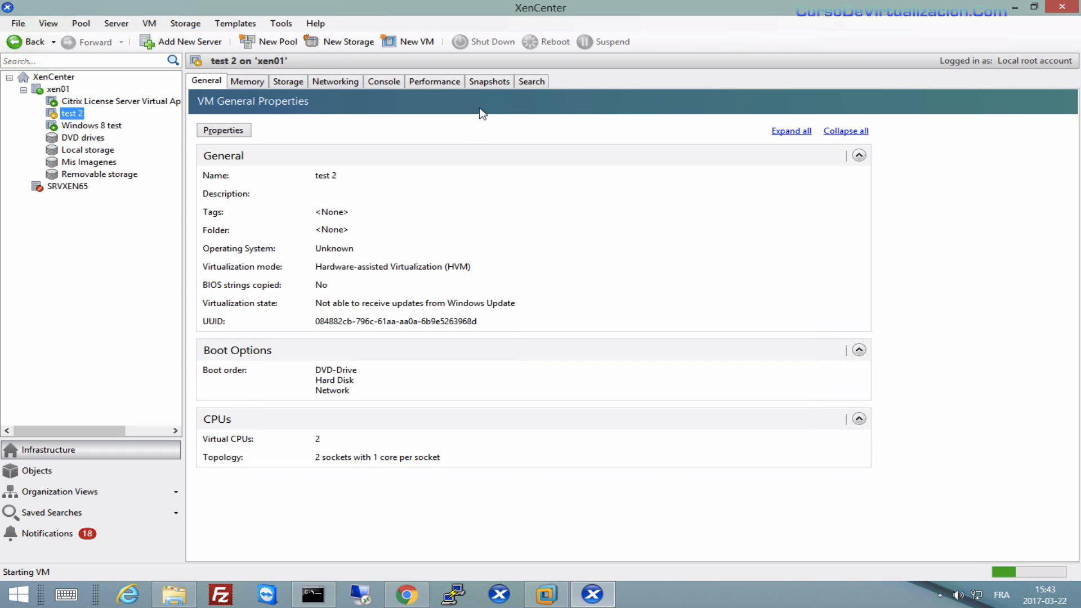
{"action": "left_click", "coordinate": [387, 83]}
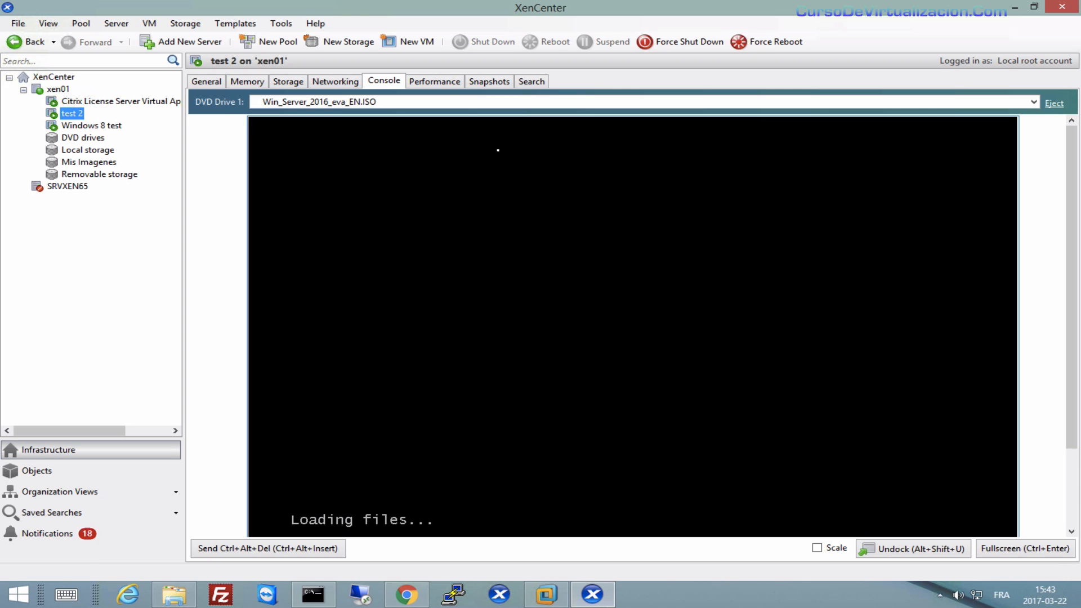
Begin another new VM and browse the template list to Other install media.
{"action": "left_click", "coordinate": [416, 40]}
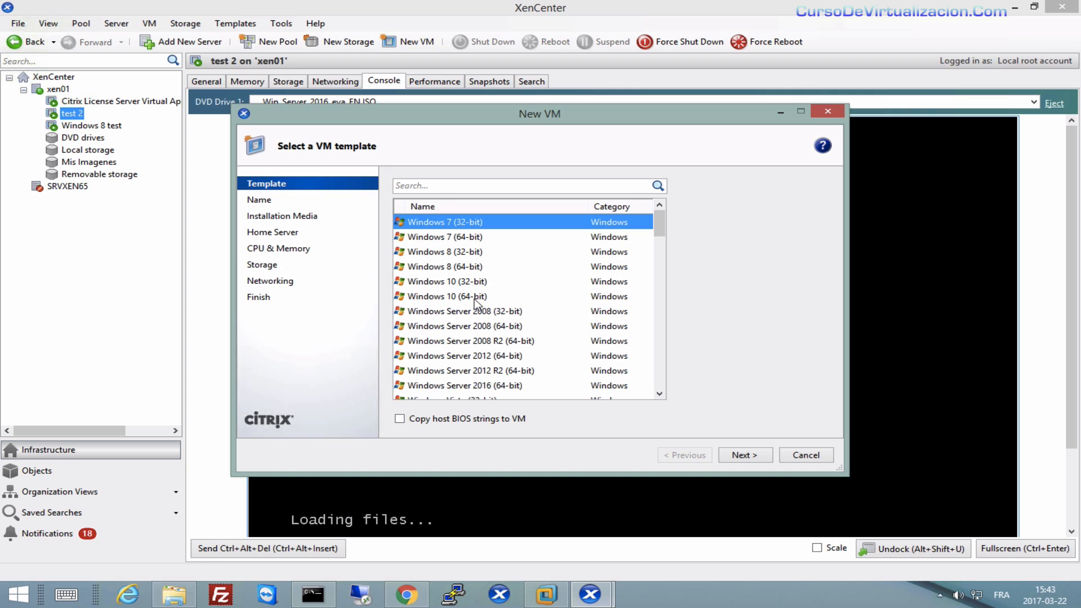
{"action": "left_click_drag", "start_coordinate": [665, 230], "coordinate": [677, 393]}
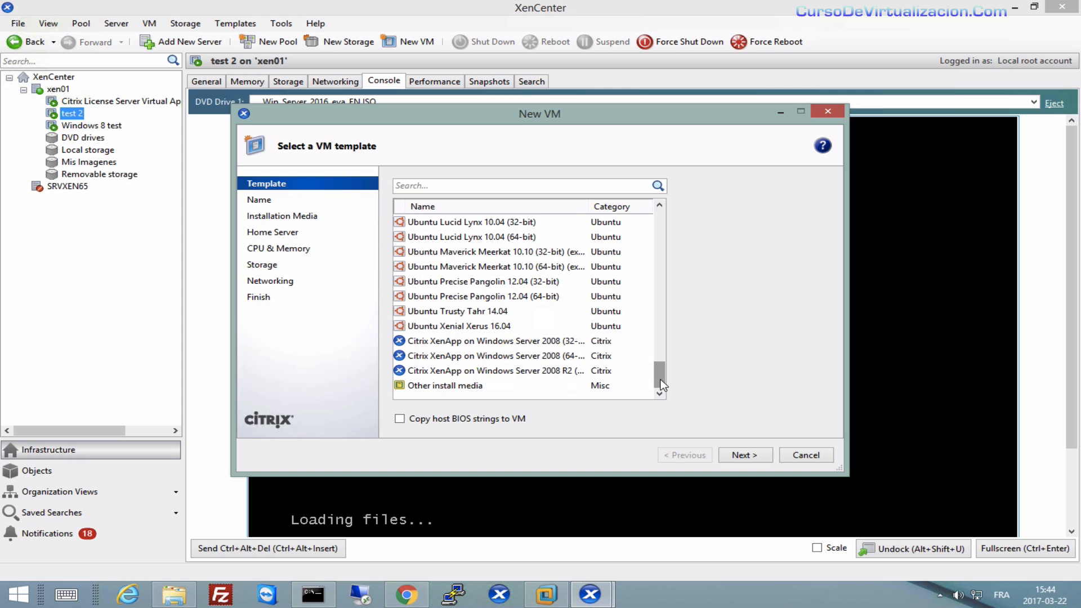
{"action": "left_click", "coordinate": [462, 388]}
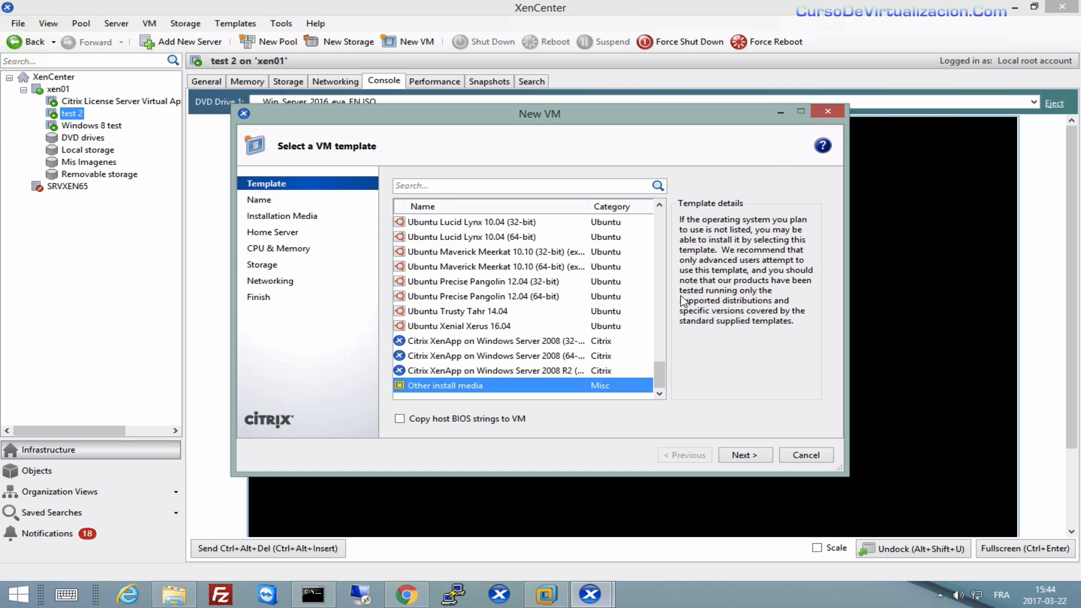
{"action": "left_click_drag", "start_coordinate": [659, 374], "coordinate": [627, 214]}
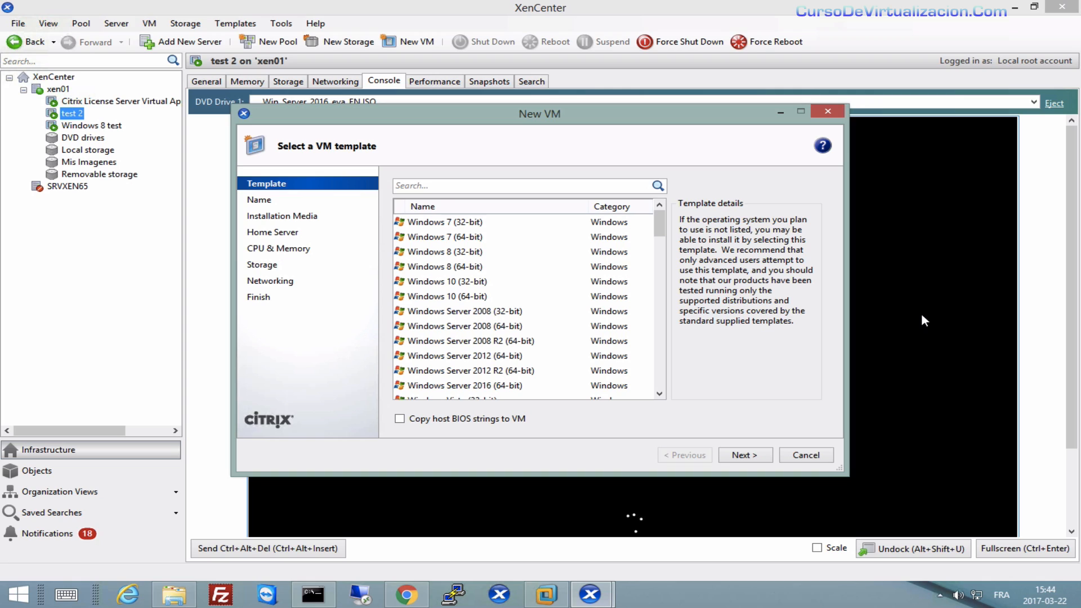
Cancel the second New VM wizard and bring up test 2's context menu.
{"action": "left_click", "coordinate": [839, 115]}
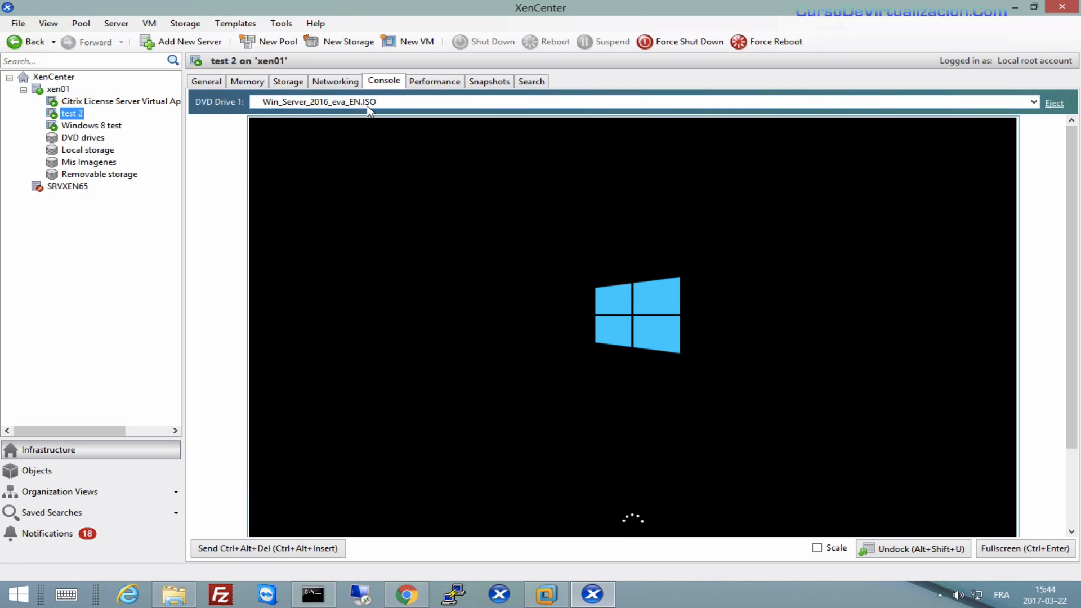
{"action": "right_click", "coordinate": [72, 116]}
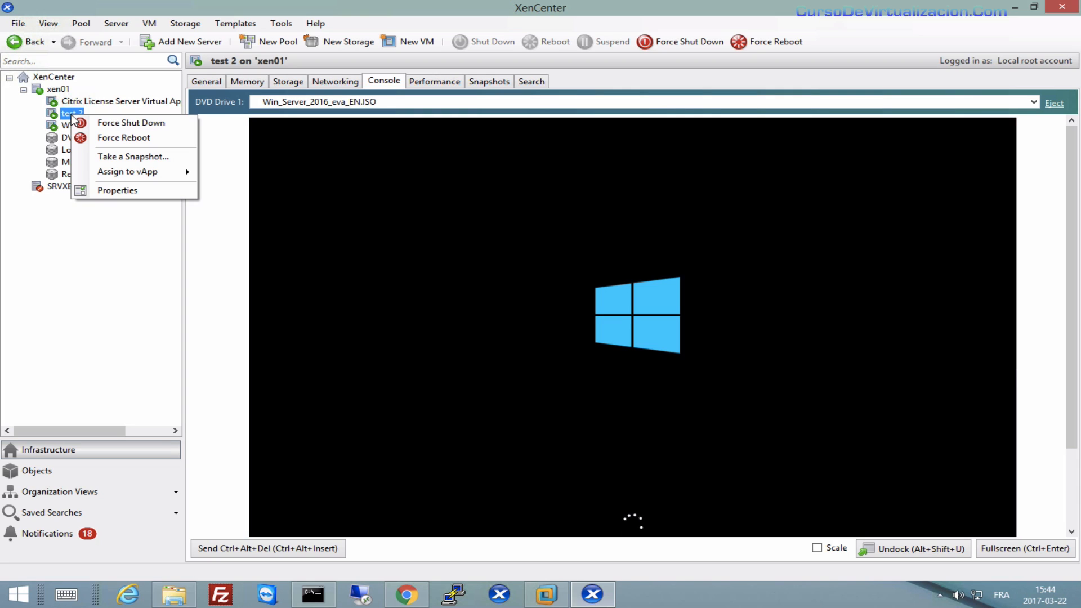
{"action": "left_click", "coordinate": [85, 234]}
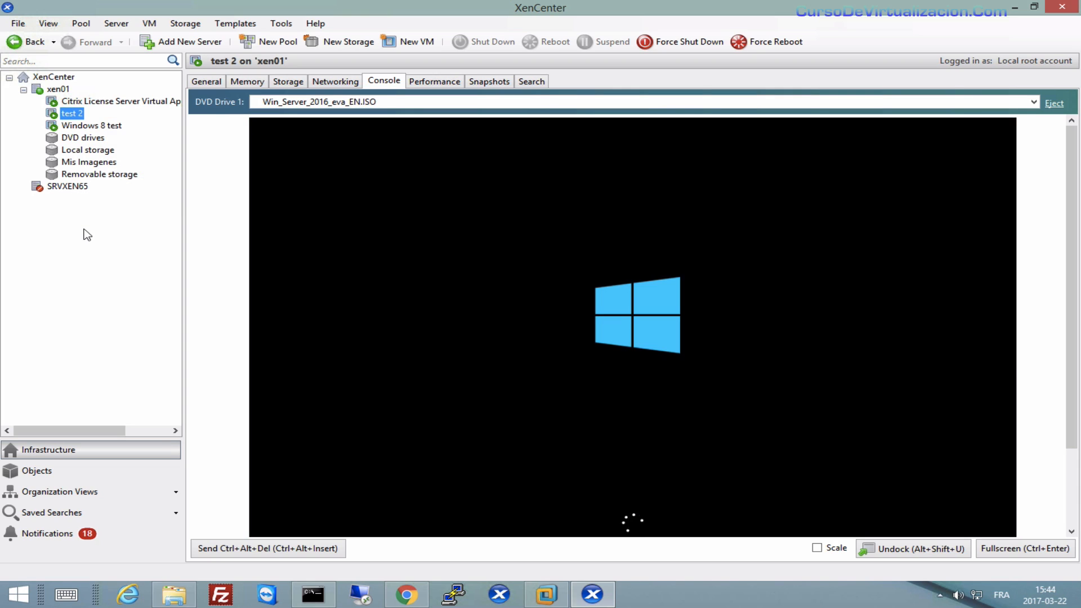
{"action": "right_click", "coordinate": [69, 116]}
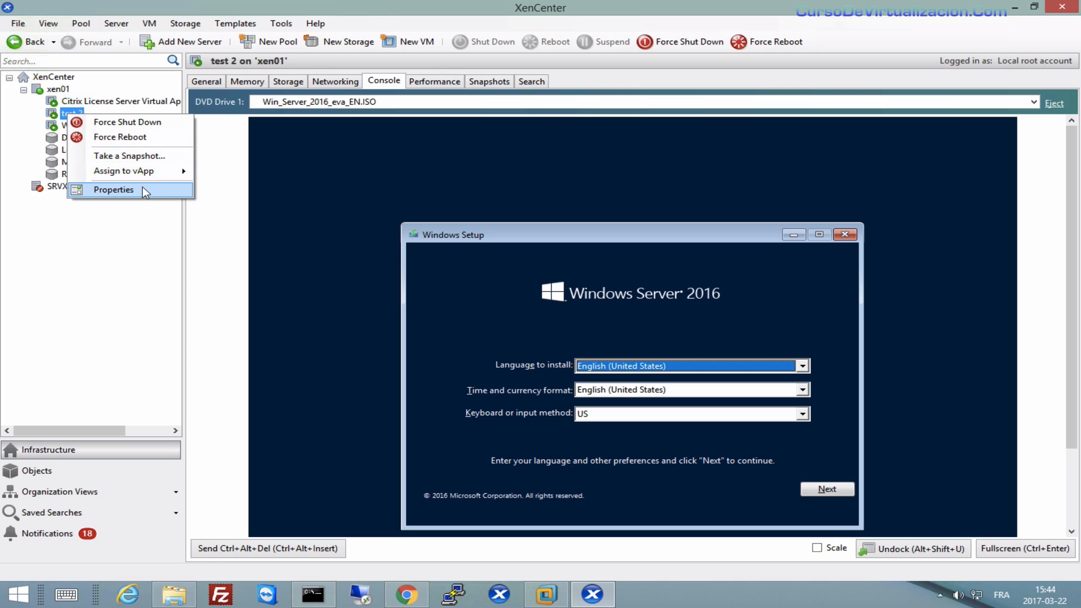
{"action": "left_click", "coordinate": [115, 190]}
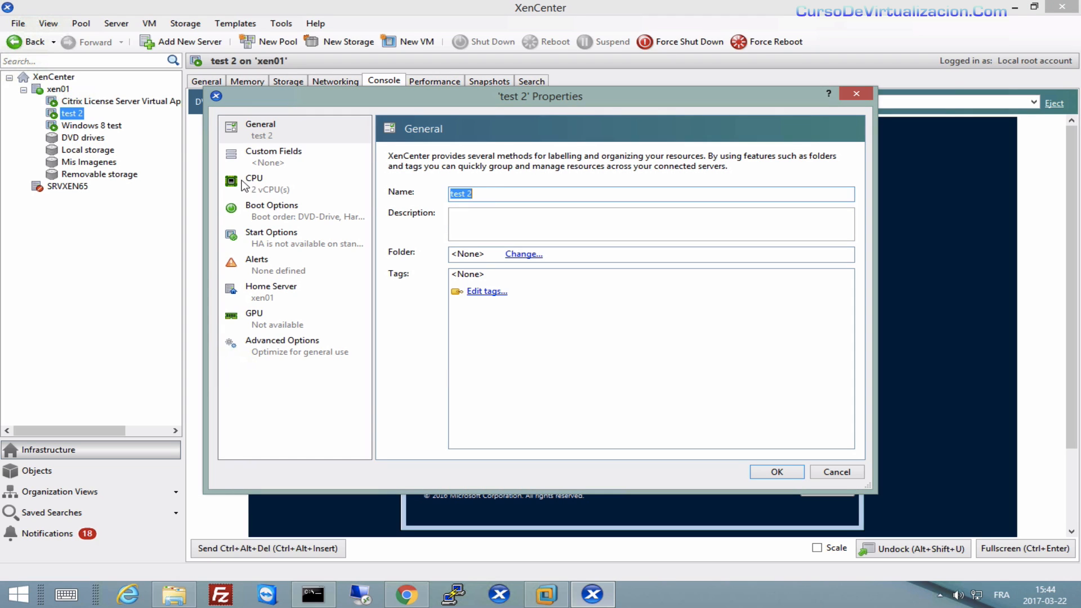
{"action": "left_click", "coordinate": [312, 186]}
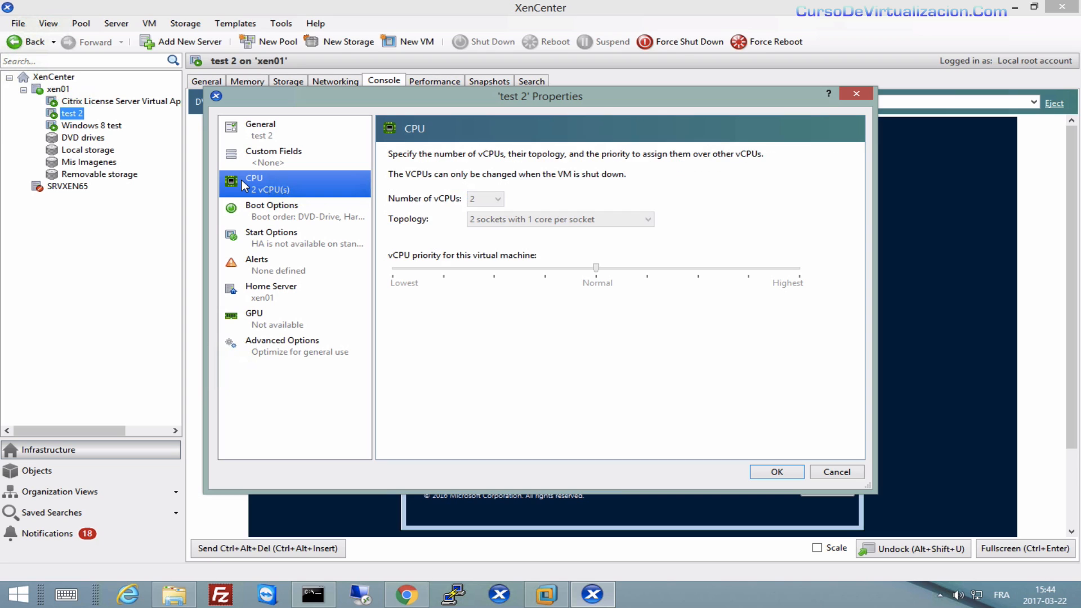
{"action": "left_click", "coordinate": [281, 214]}
{"action": "left_click", "coordinate": [253, 247]}
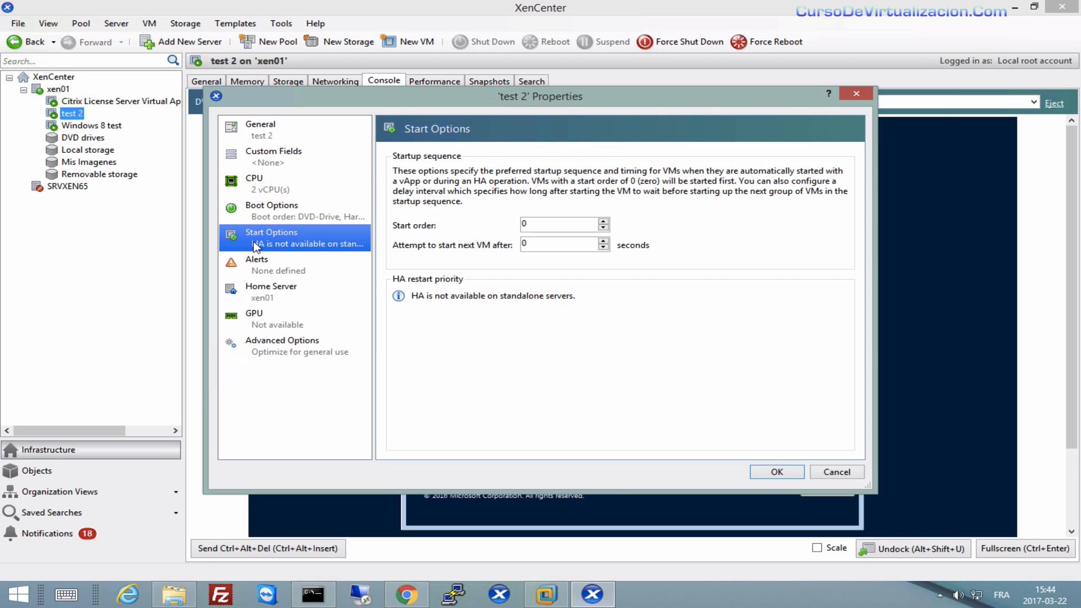
{"action": "left_click", "coordinate": [255, 273]}
{"action": "left_click", "coordinate": [255, 298]}
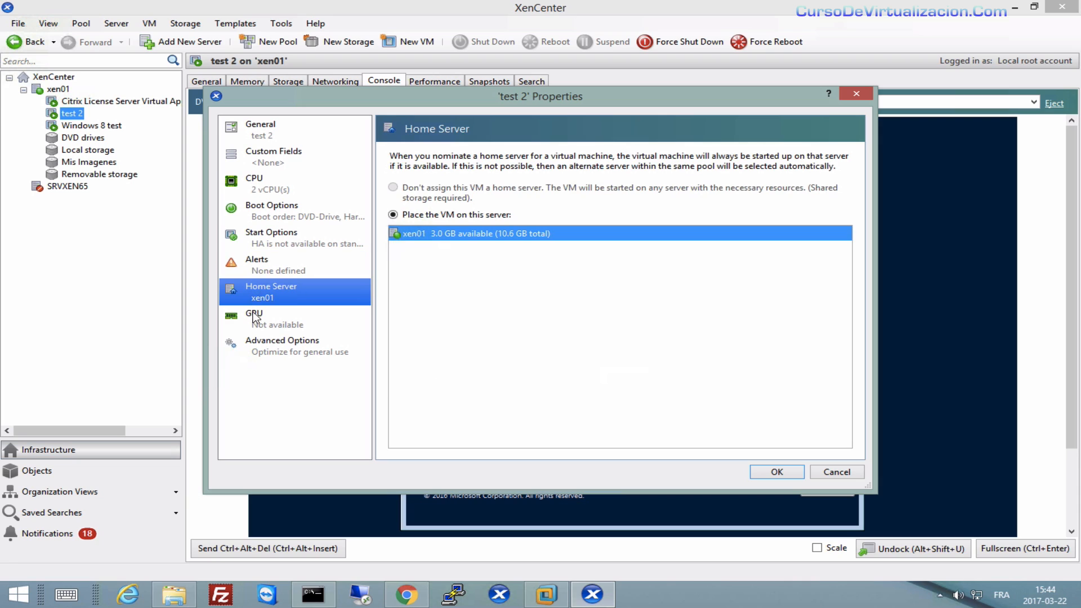
{"action": "left_click", "coordinate": [255, 338]}
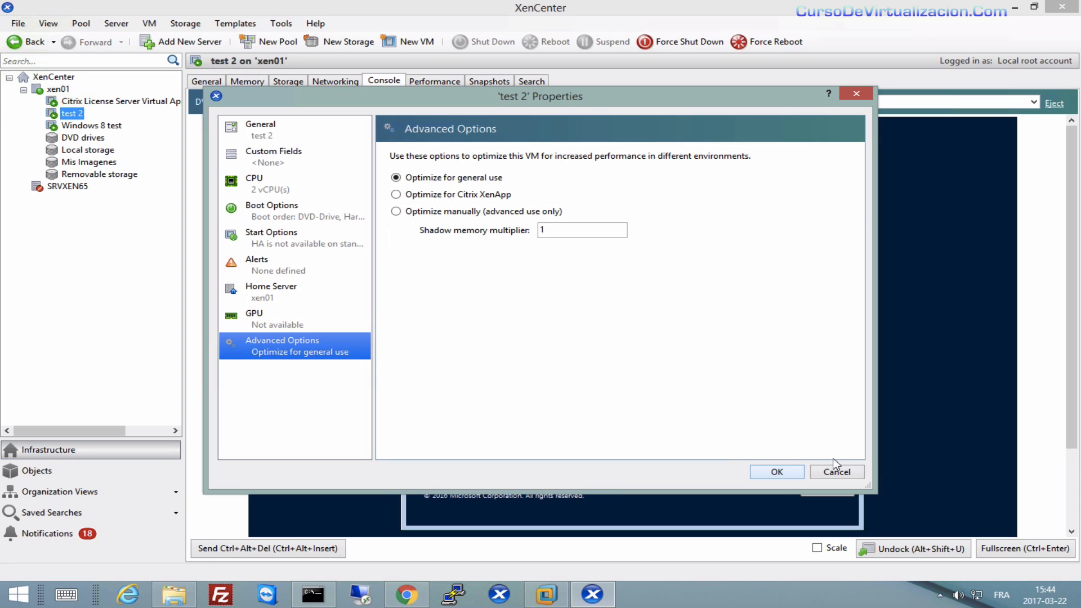
{"action": "left_click", "coordinate": [857, 94]}
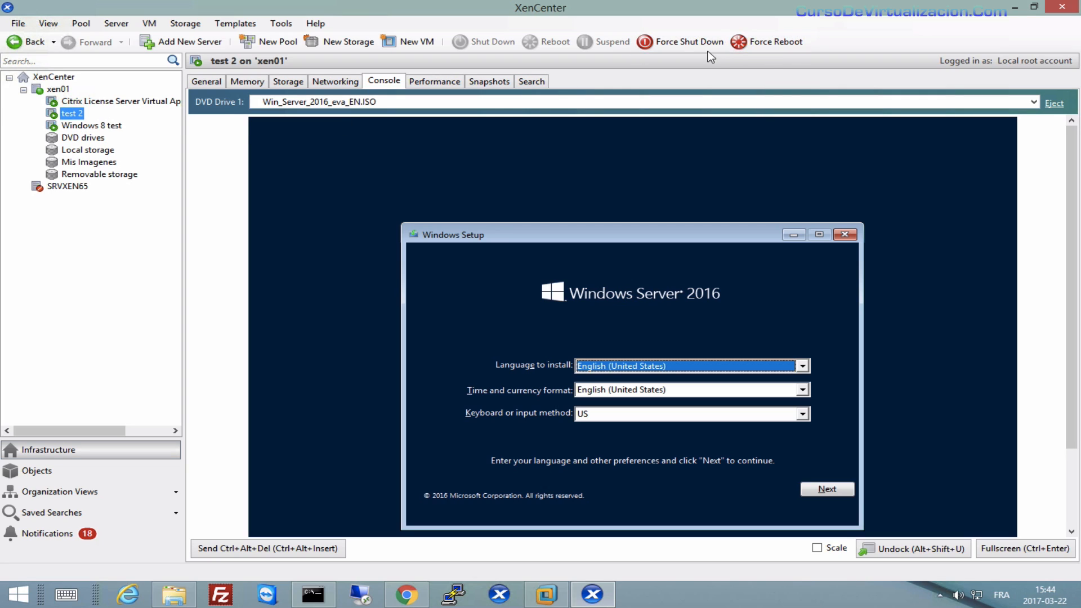
Force shut down test 2, confirming the prompt, then open its Properties.
{"action": "left_click", "coordinate": [692, 49]}
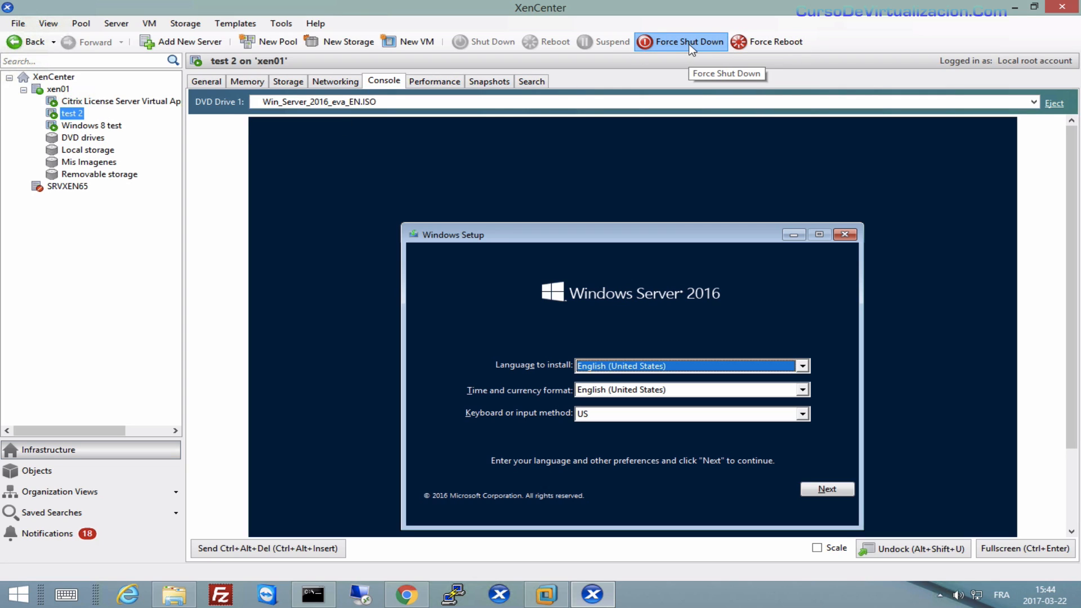
{"action": "left_click", "coordinate": [604, 319]}
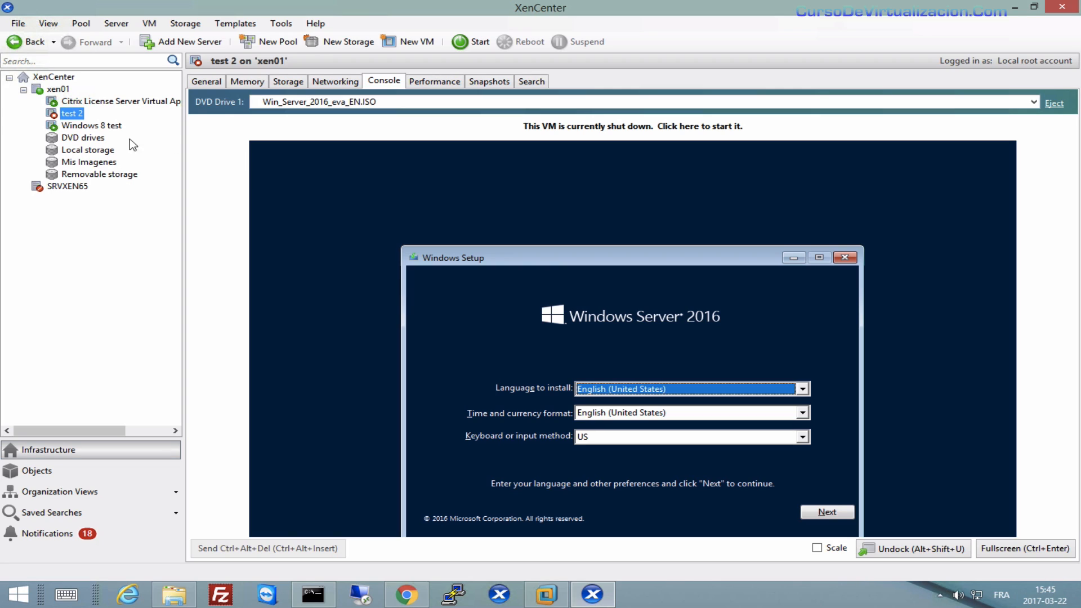
{"action": "right_click", "coordinate": [78, 115]}
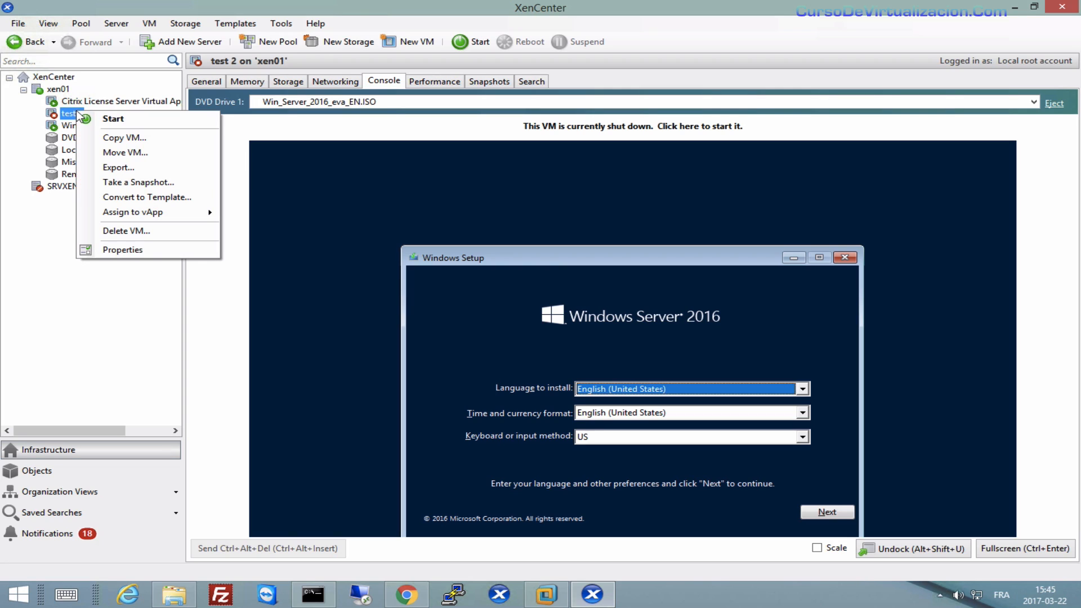
{"action": "left_click", "coordinate": [126, 250]}
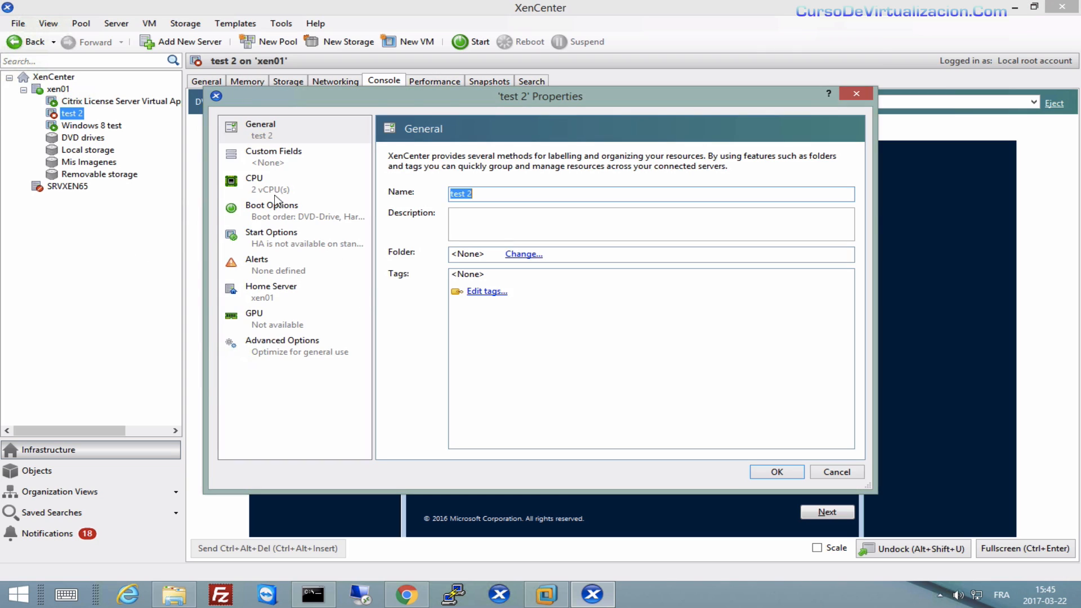
Review test 2's CPU settings, then switch to the Windows 8 test console.
{"action": "left_click", "coordinate": [263, 189]}
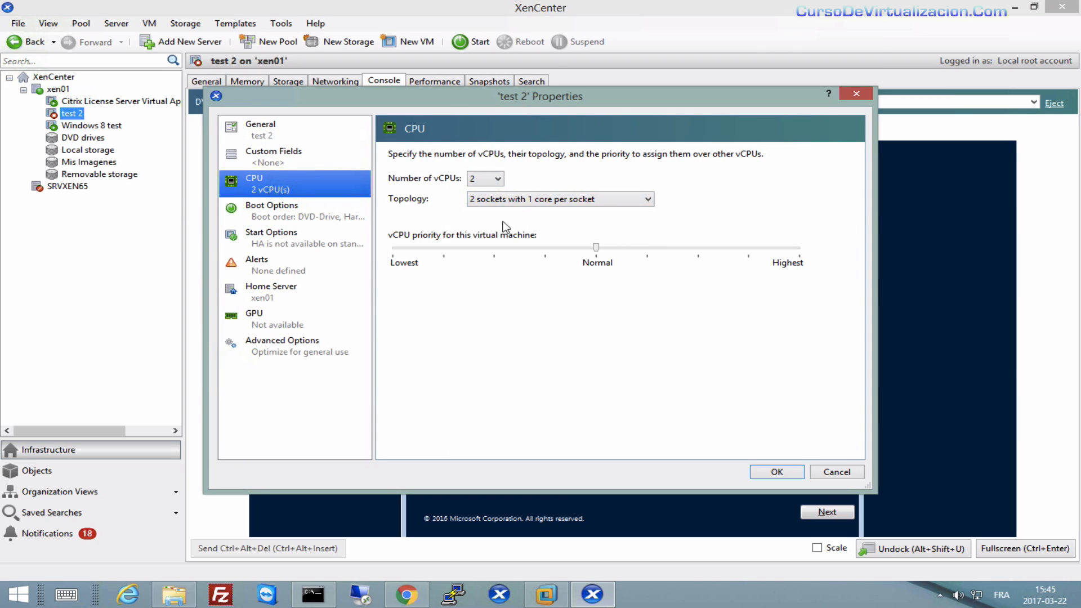
{"action": "left_click", "coordinate": [857, 94]}
{"action": "left_click", "coordinate": [105, 128]}
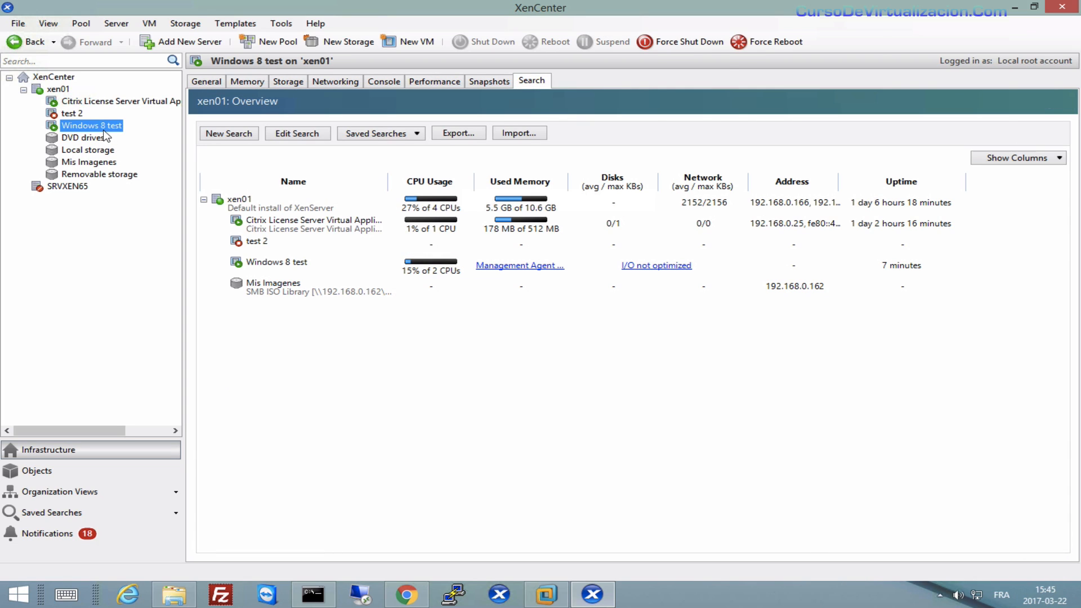
{"action": "left_click", "coordinate": [396, 80]}
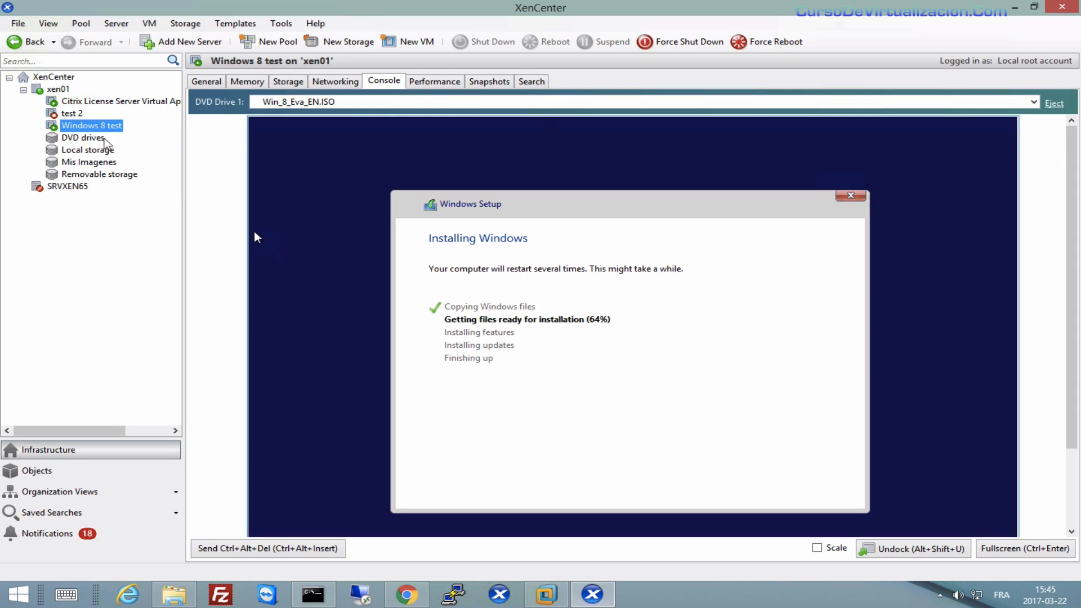
Check Windows 8 test's CPU settings in its Properties and close the dialog.
{"action": "right_click", "coordinate": [98, 129]}
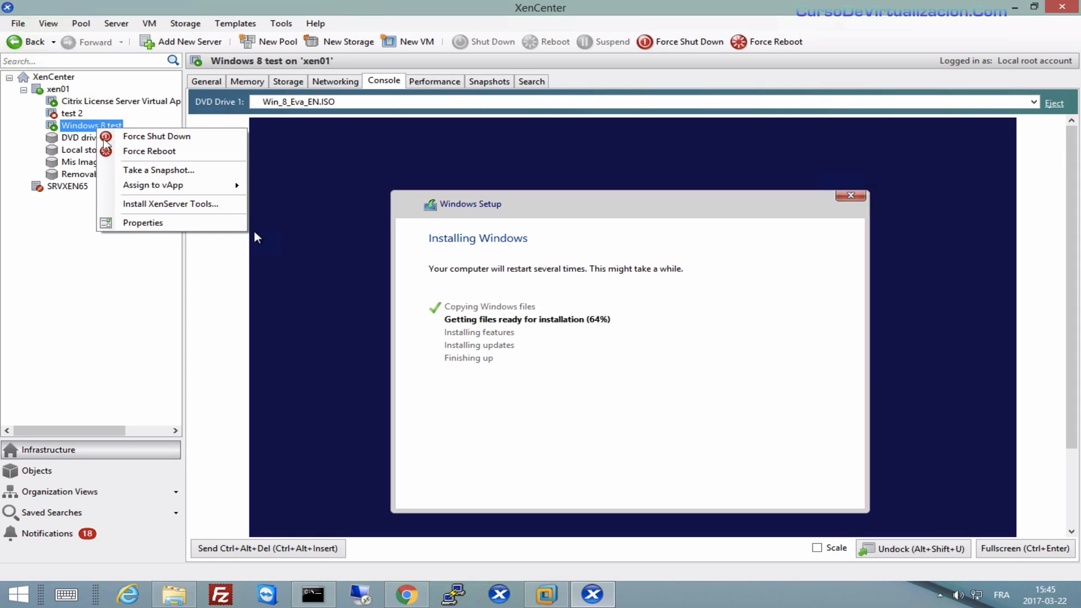
{"action": "left_click", "coordinate": [148, 221]}
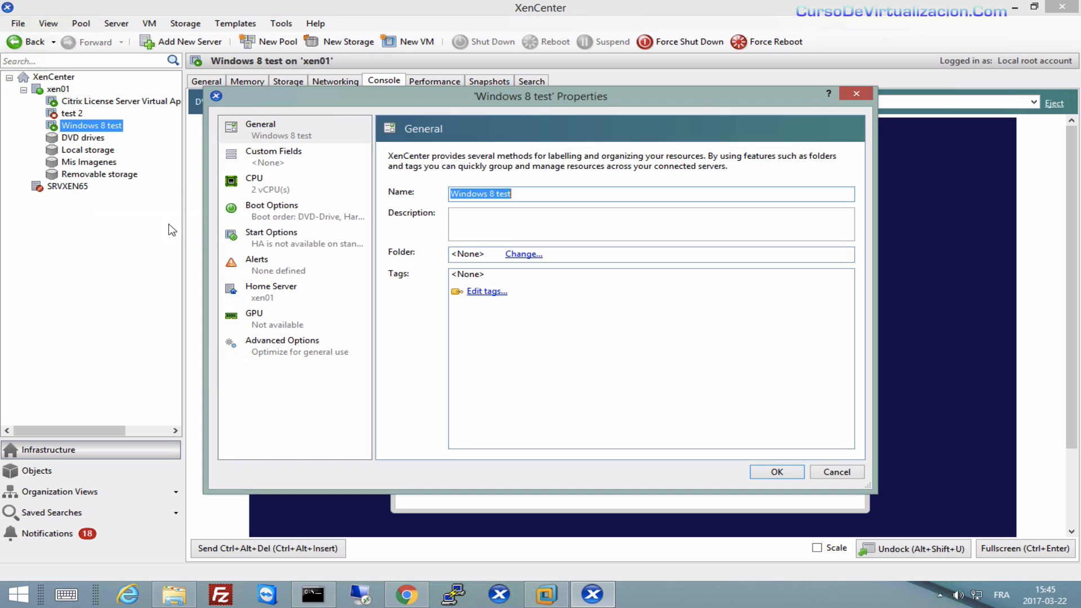
{"action": "left_click", "coordinate": [238, 181]}
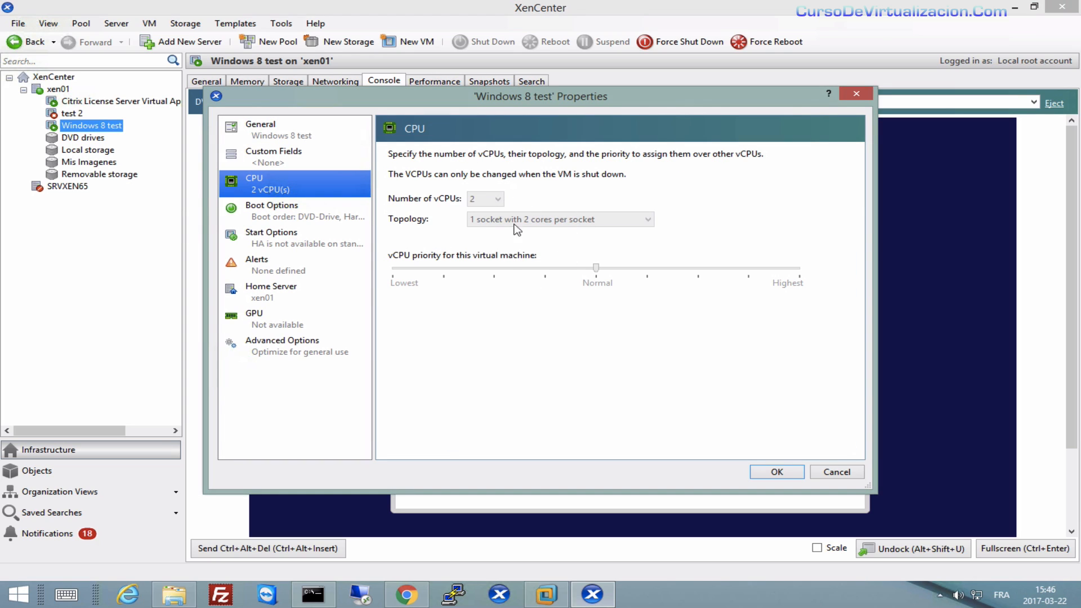
{"action": "left_click", "coordinate": [856, 93]}
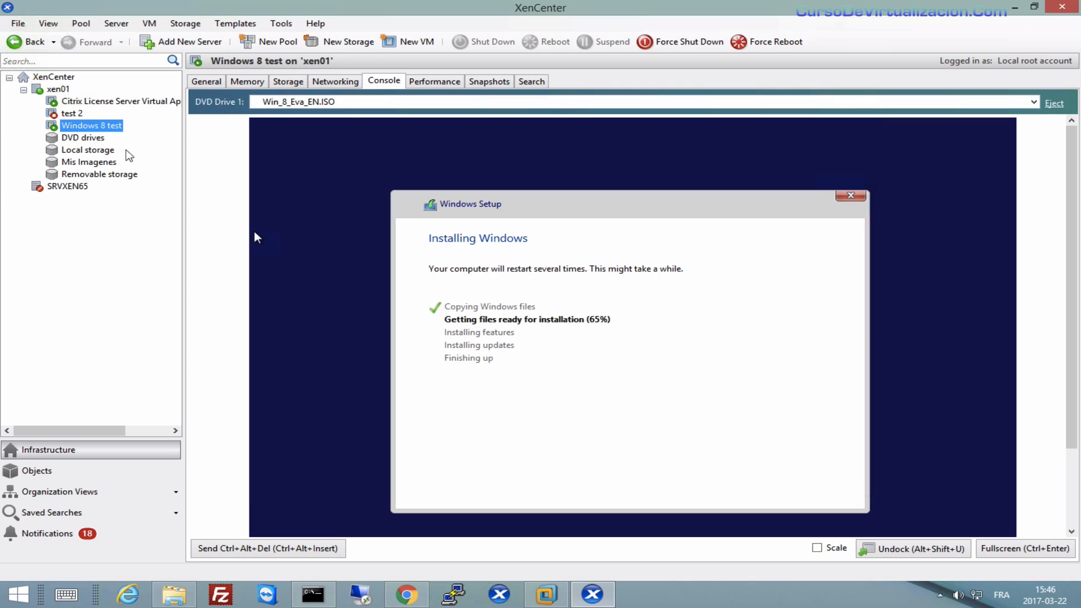
Open test 2's Properties and look over its CPU and GPU pages.
{"action": "right_click", "coordinate": [68, 114]}
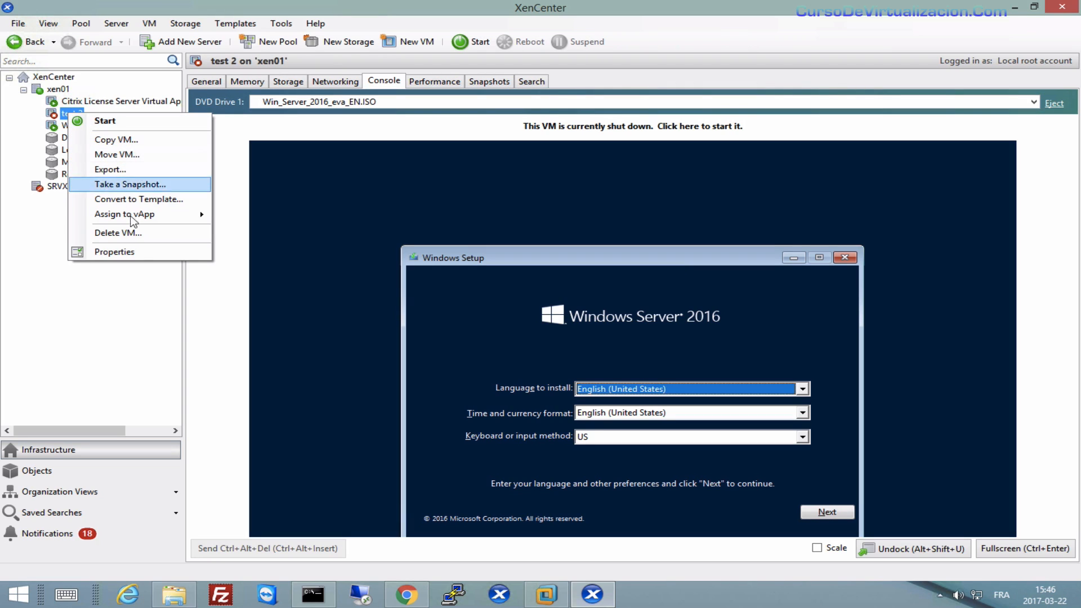
{"action": "left_click", "coordinate": [135, 252]}
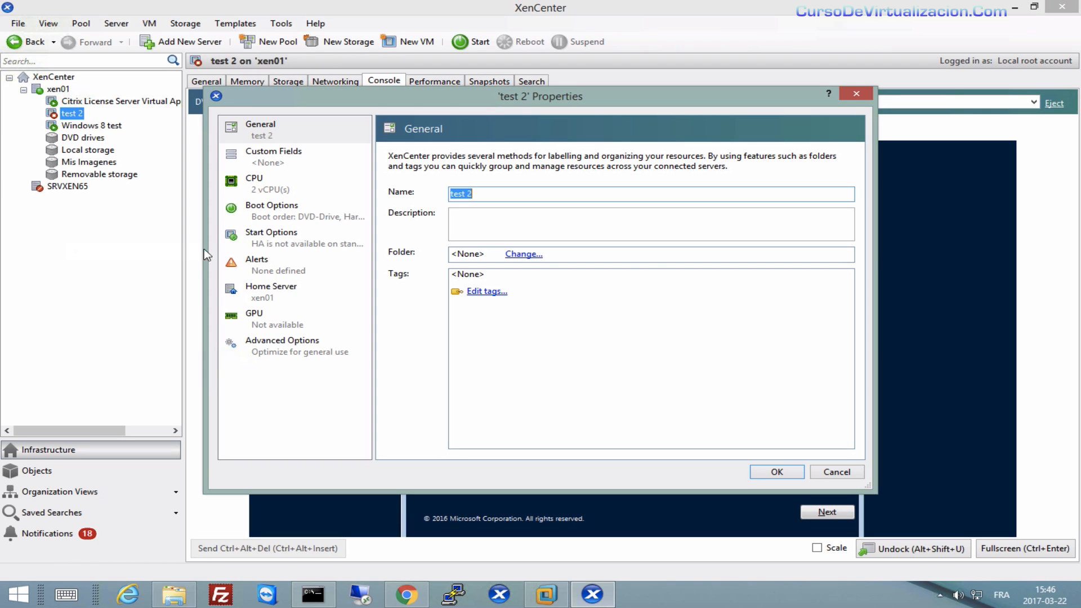
{"action": "left_click", "coordinate": [278, 174]}
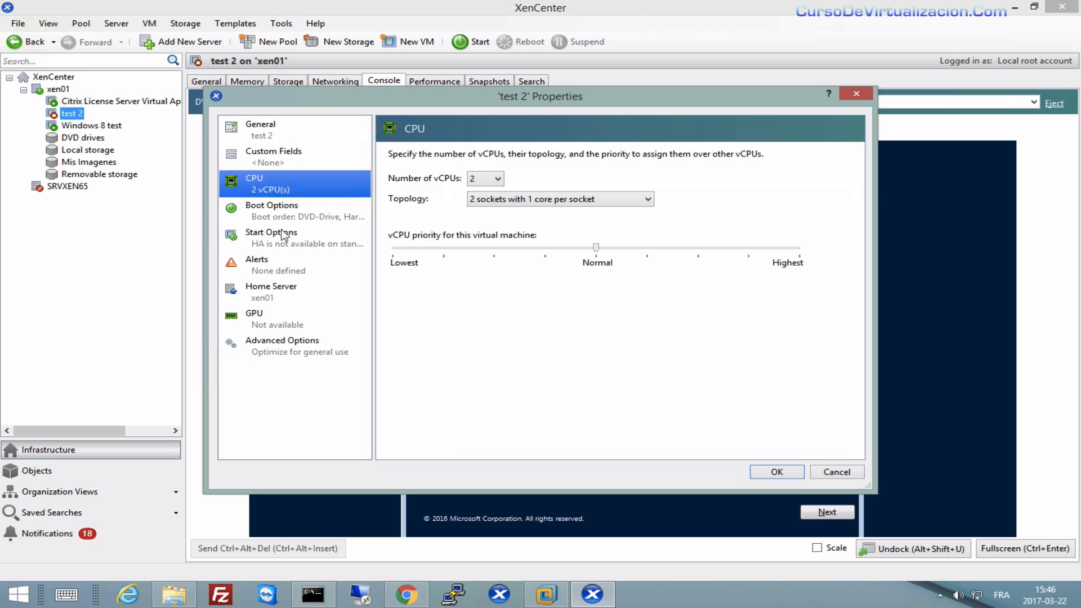
{"action": "left_click", "coordinate": [265, 314]}
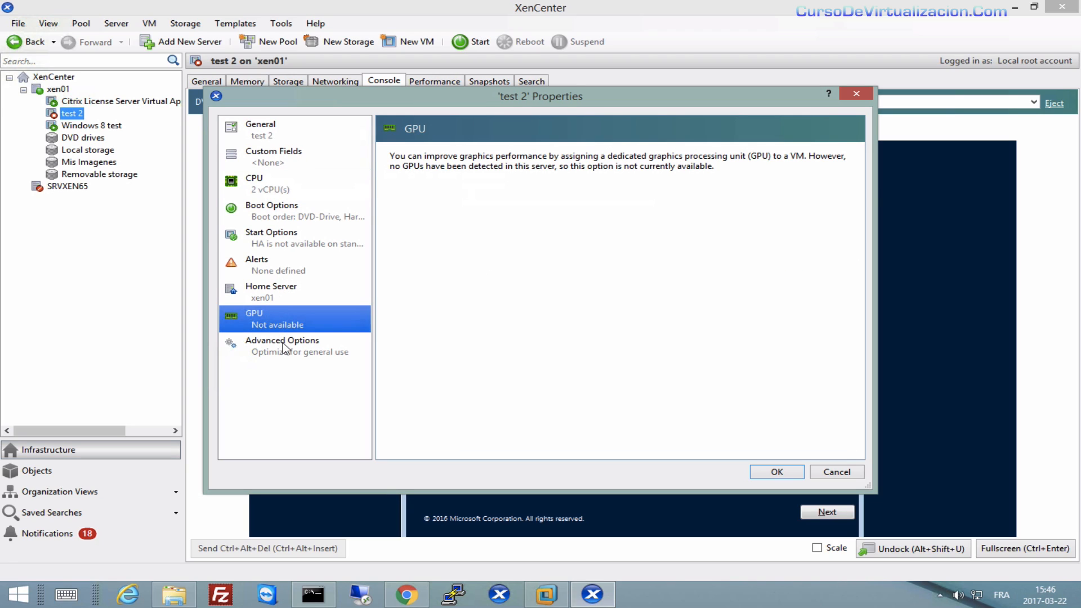
{"action": "left_click", "coordinate": [255, 185]}
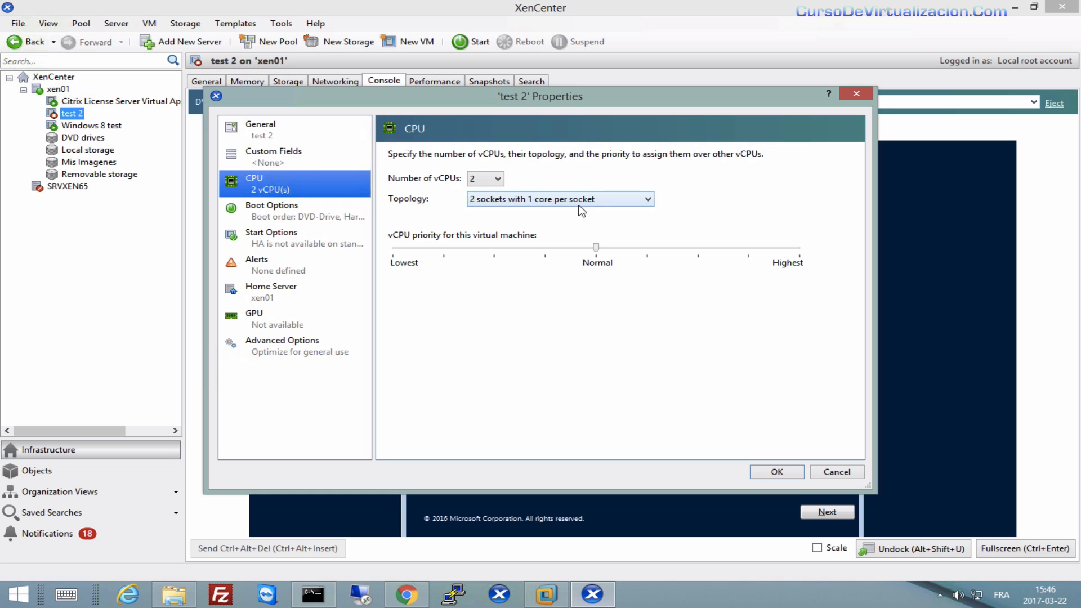
Keep the topology and 2 vCPUs unchanged, return priority to Normal, and close.
{"action": "left_click", "coordinate": [561, 202]}
{"action": "left_click", "coordinate": [561, 202]}
{"action": "left_click", "coordinate": [496, 178]}
{"action": "left_click", "coordinate": [496, 178]}
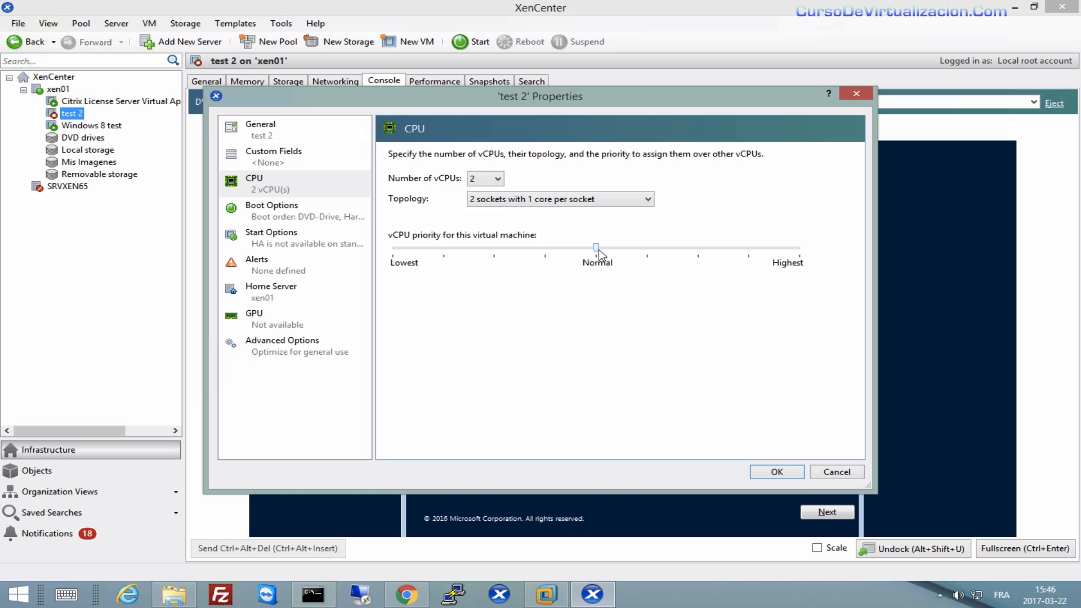
{"action": "left_click_drag", "start_coordinate": [599, 251], "coordinate": [443, 254]}
{"action": "left_click_drag", "start_coordinate": [517, 253], "coordinate": [592, 262]}
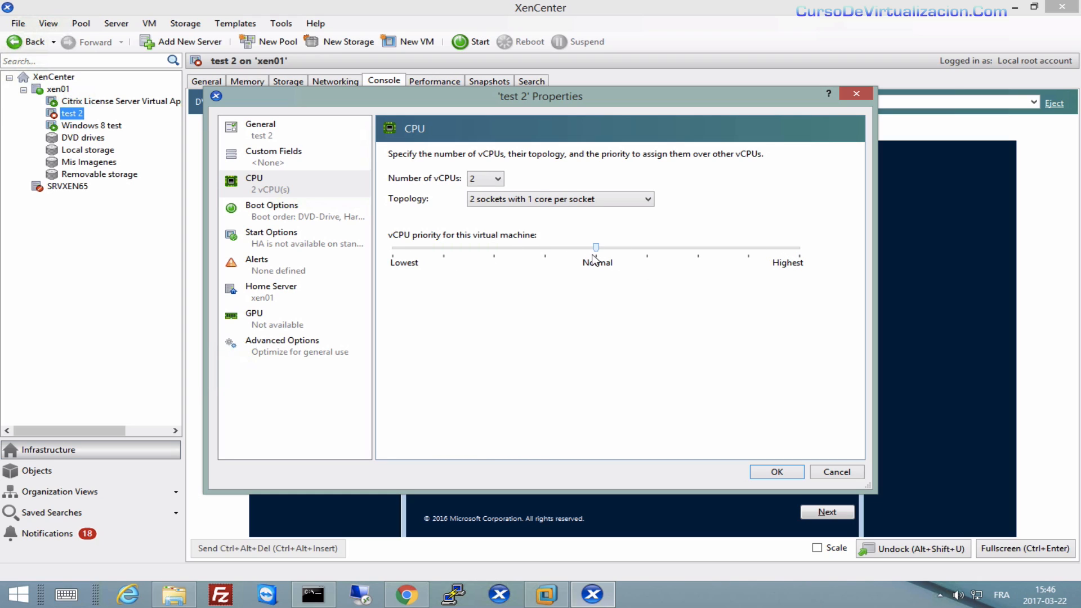
{"action": "left_click", "coordinate": [857, 94]}
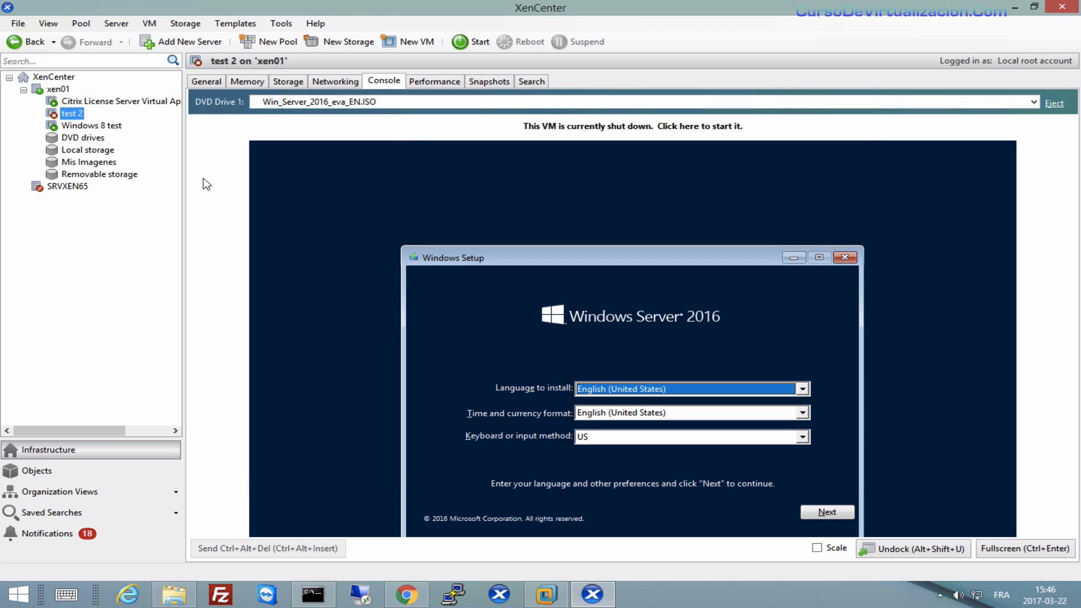
{"action": "right_click", "coordinate": [71, 119]}
Look at test 2's memory allocation and settings without making changes.
{"action": "left_click", "coordinate": [269, 152]}
{"action": "left_click", "coordinate": [254, 82]}
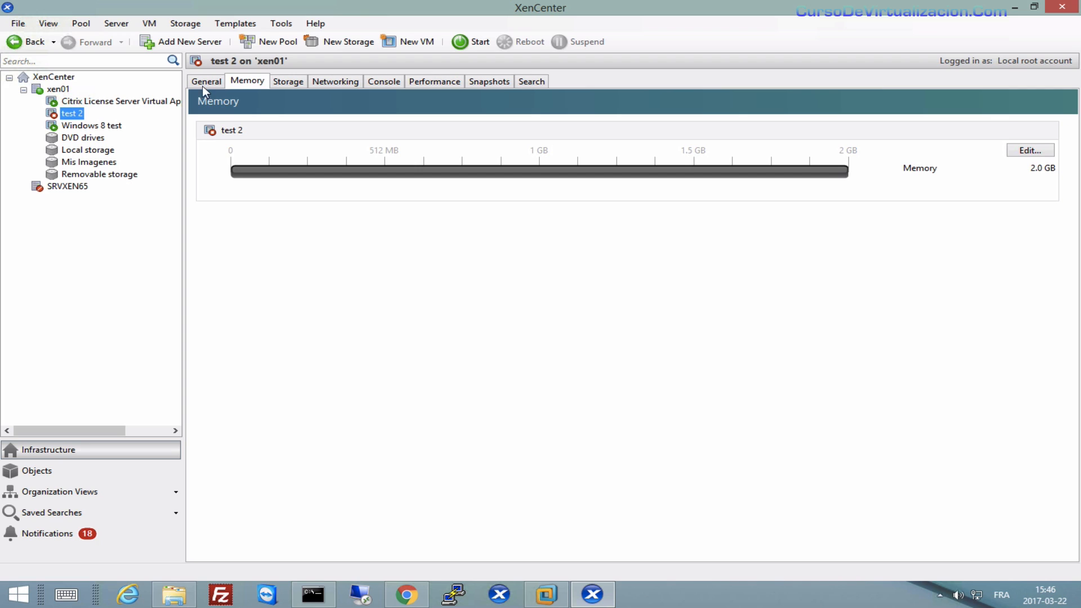
{"action": "left_click", "coordinate": [1037, 152]}
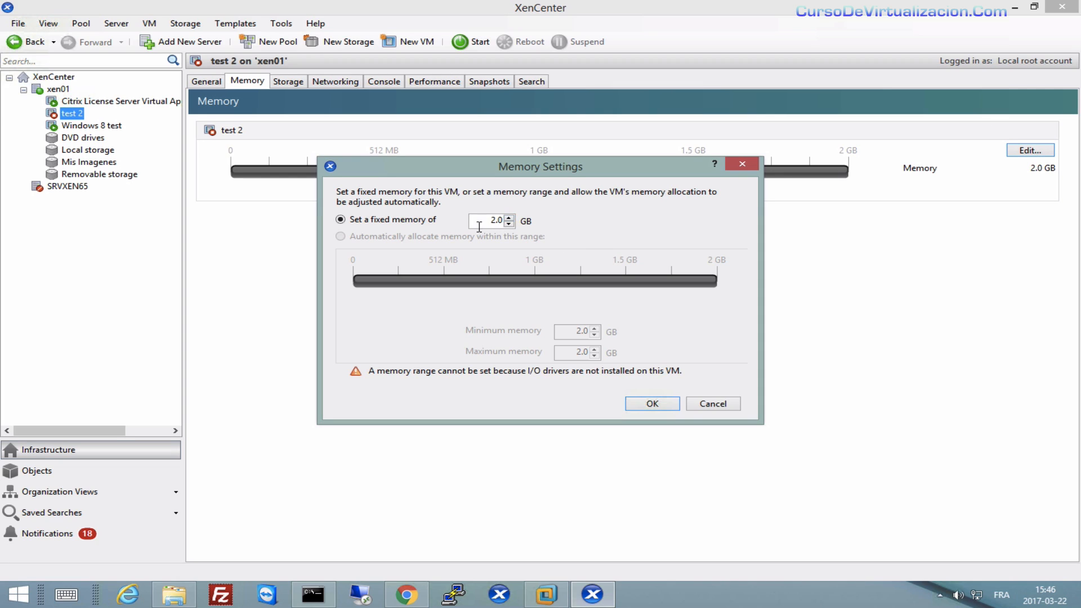
{"action": "left_click", "coordinate": [744, 167]}
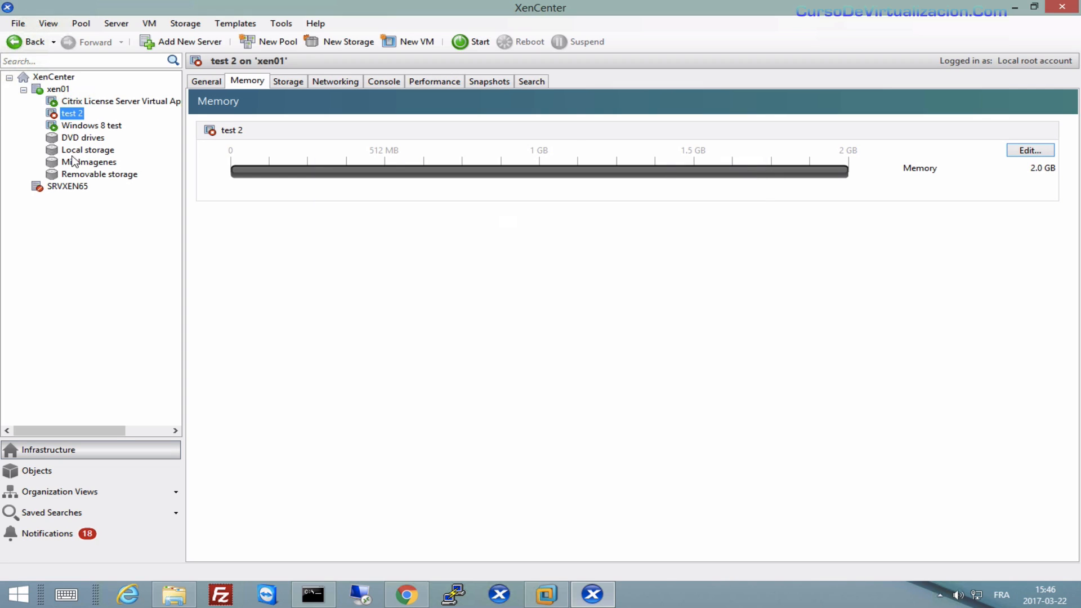
Review Windows 8 test's fixed 4 GB memory, then return to test 2's 2.0 GB page.
{"action": "left_click", "coordinate": [112, 128]}
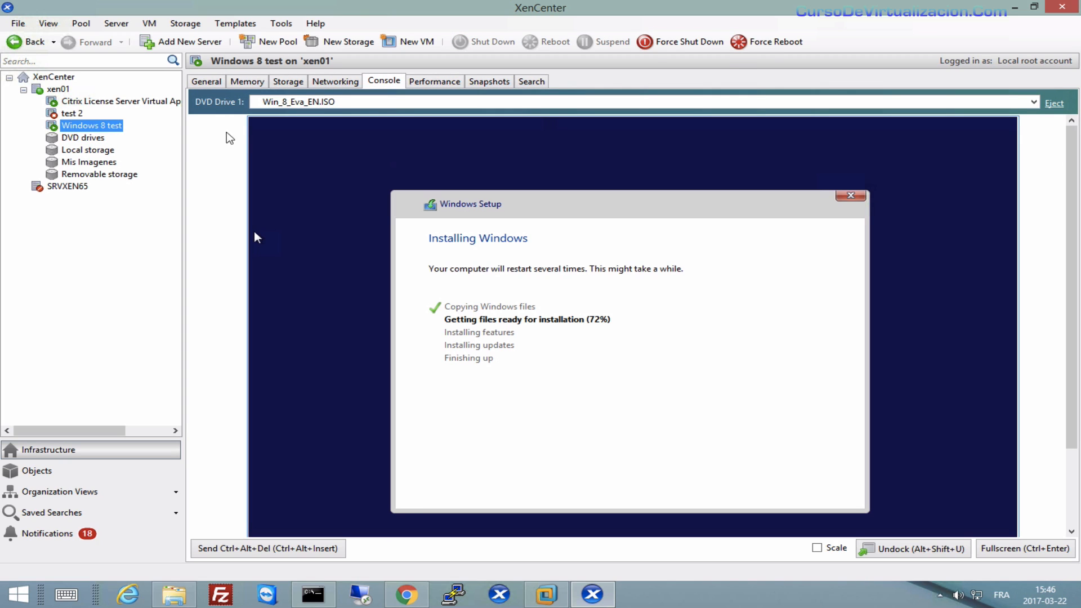
{"action": "left_click", "coordinate": [246, 83]}
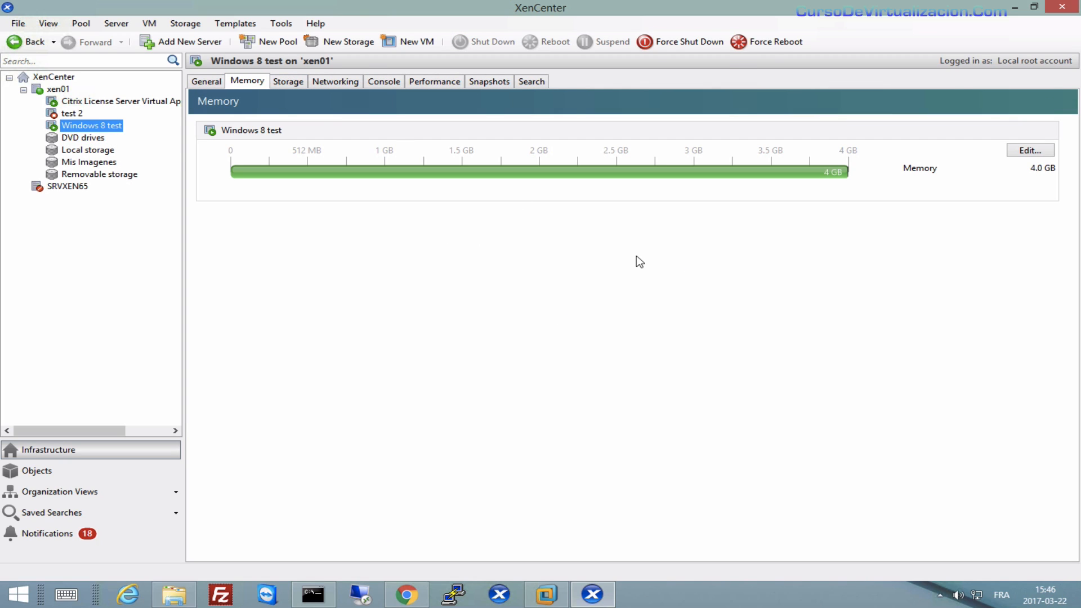
{"action": "left_click", "coordinate": [1028, 152]}
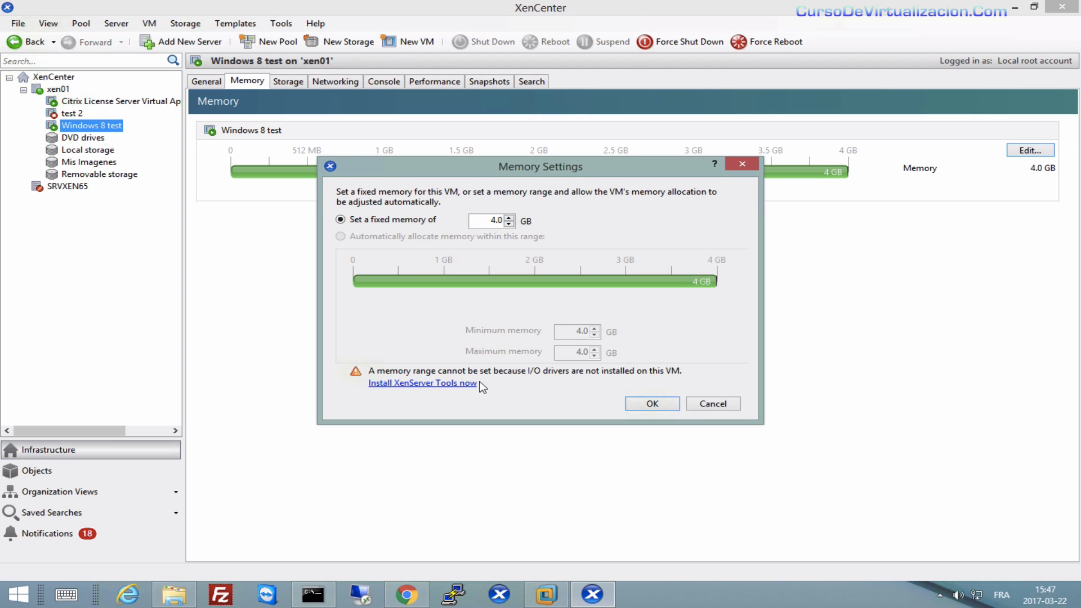
{"action": "left_click", "coordinate": [743, 166]}
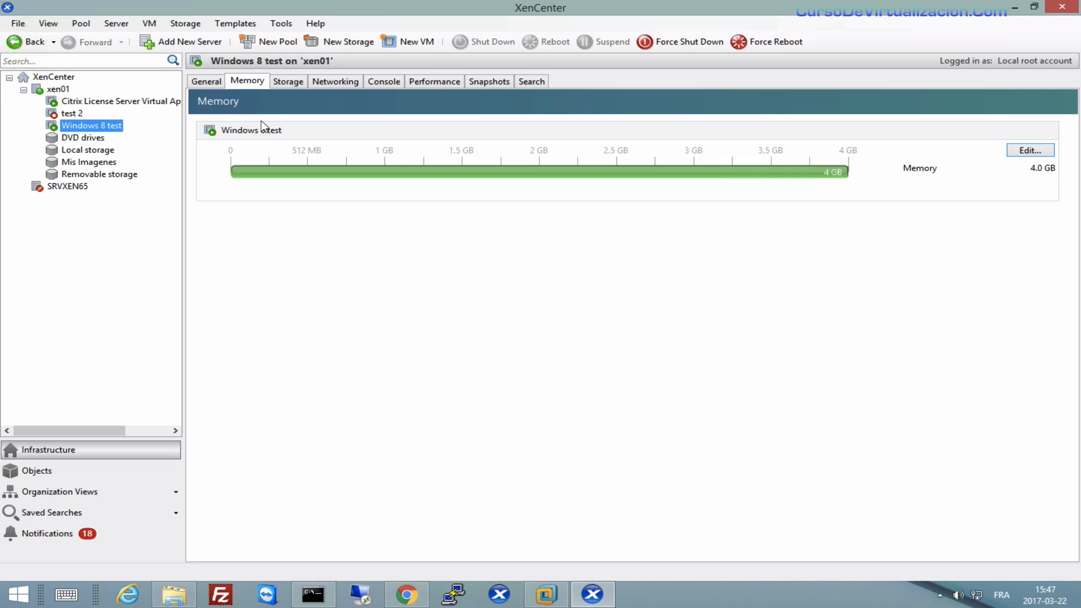
{"action": "left_click", "coordinate": [68, 116]}
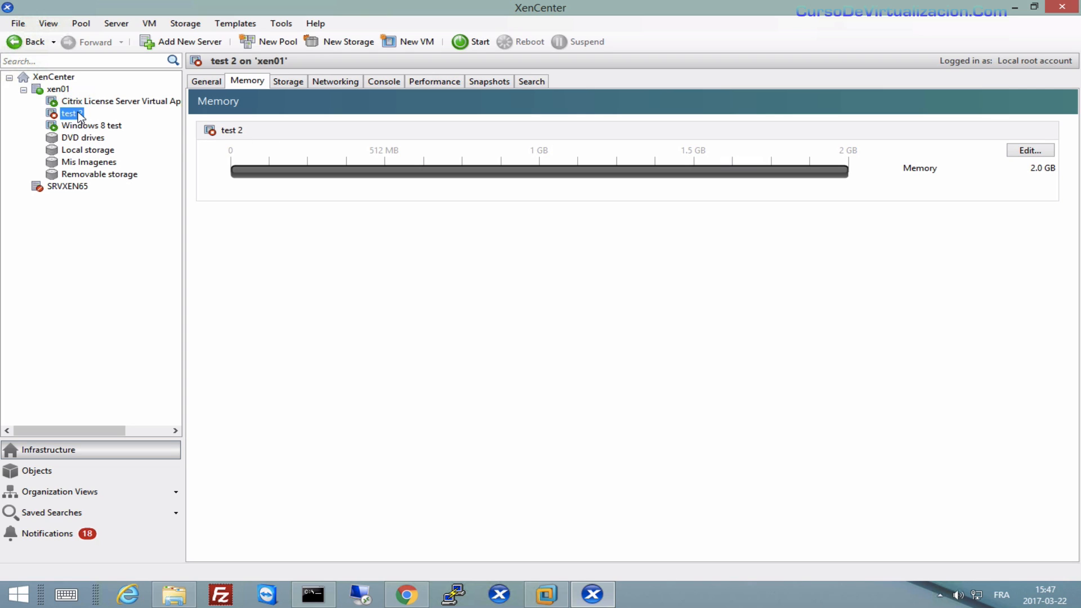
Add a virtual network interface to test 2 on the Host internal management network.
{"action": "left_click", "coordinate": [336, 81]}
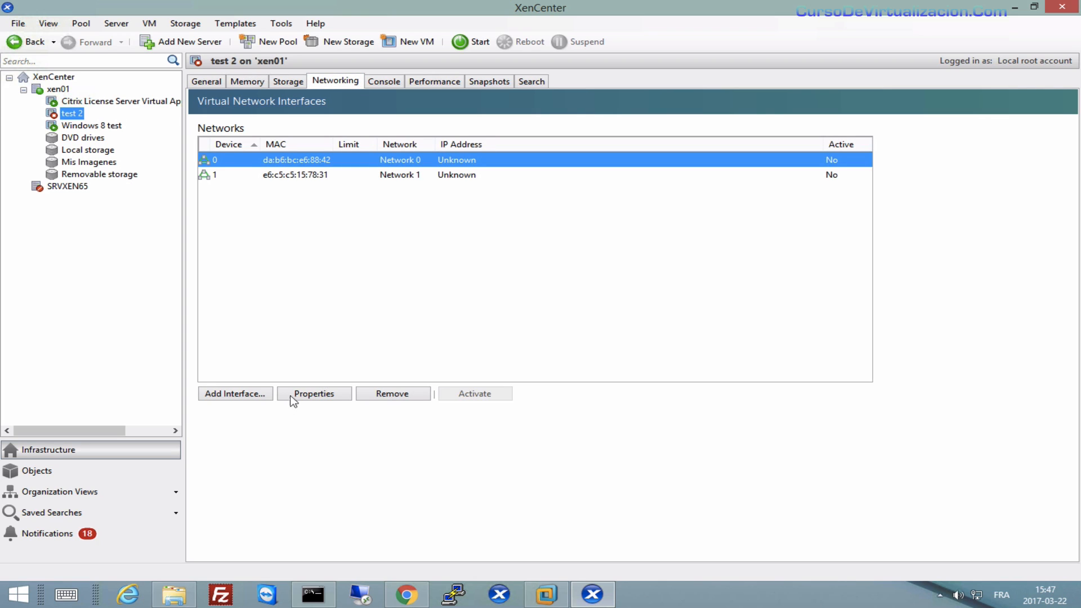
{"action": "left_click", "coordinate": [250, 394]}
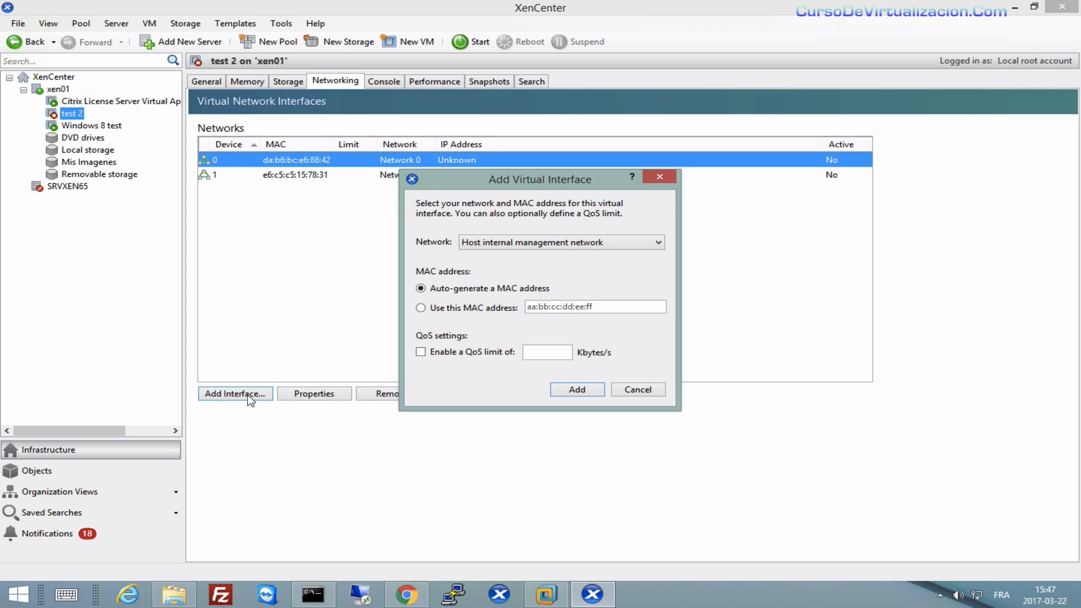
{"action": "left_click", "coordinate": [560, 248]}
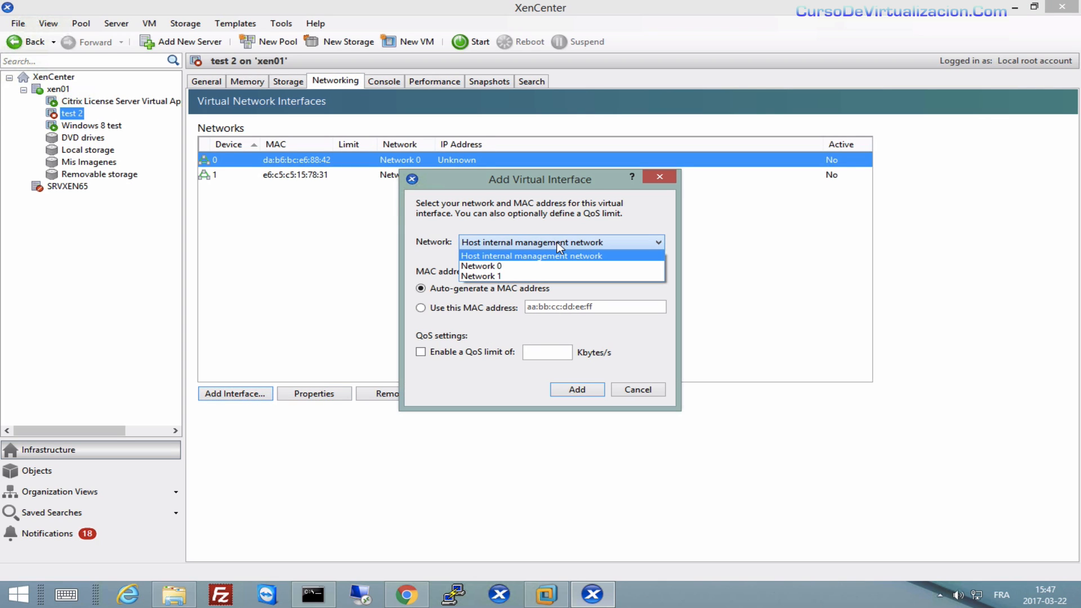
{"action": "left_click", "coordinate": [519, 258]}
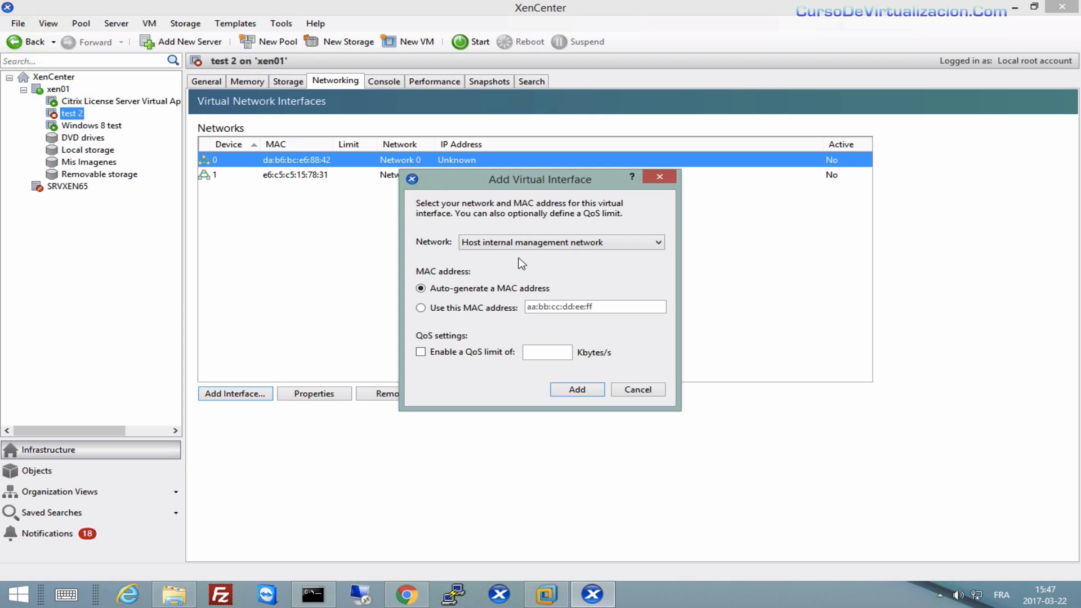
{"action": "left_click", "coordinate": [589, 390]}
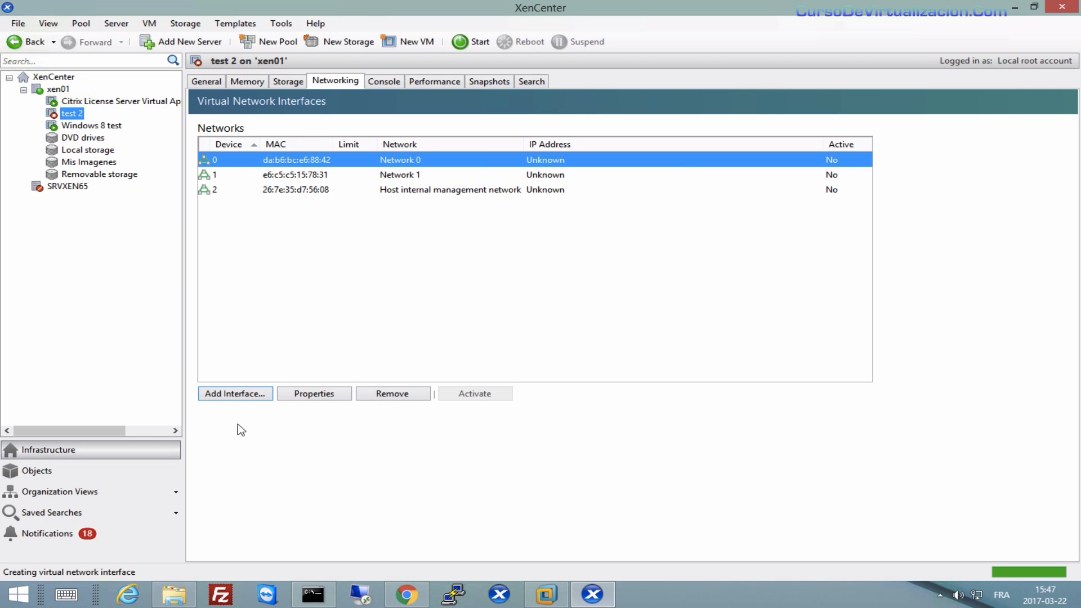
Add a second Host internal management network interface to test 2 and check device 2.
{"action": "left_click", "coordinate": [231, 394]}
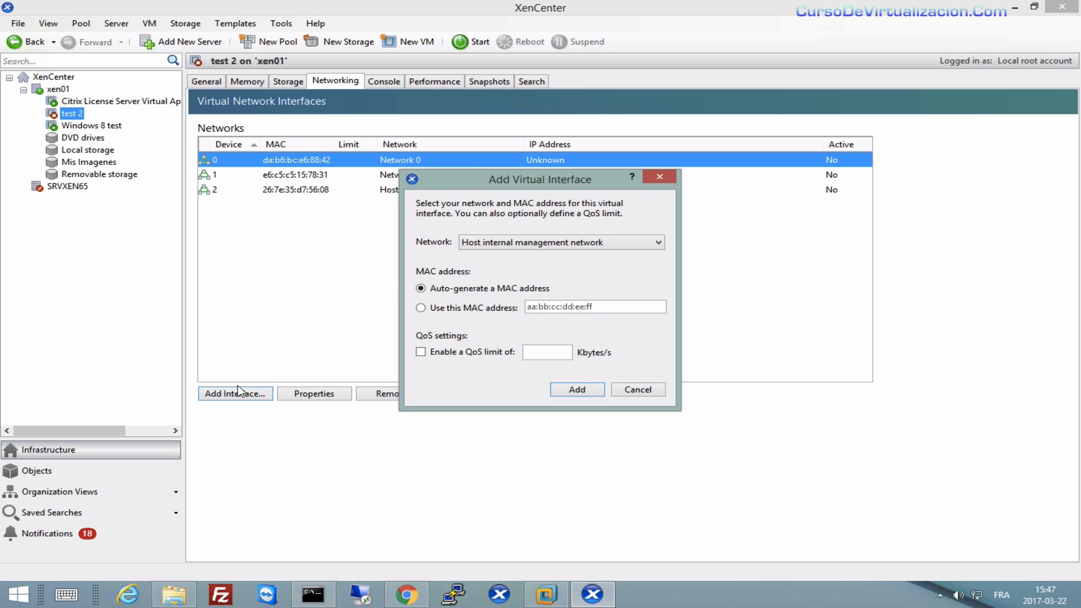
{"action": "left_click", "coordinate": [580, 392]}
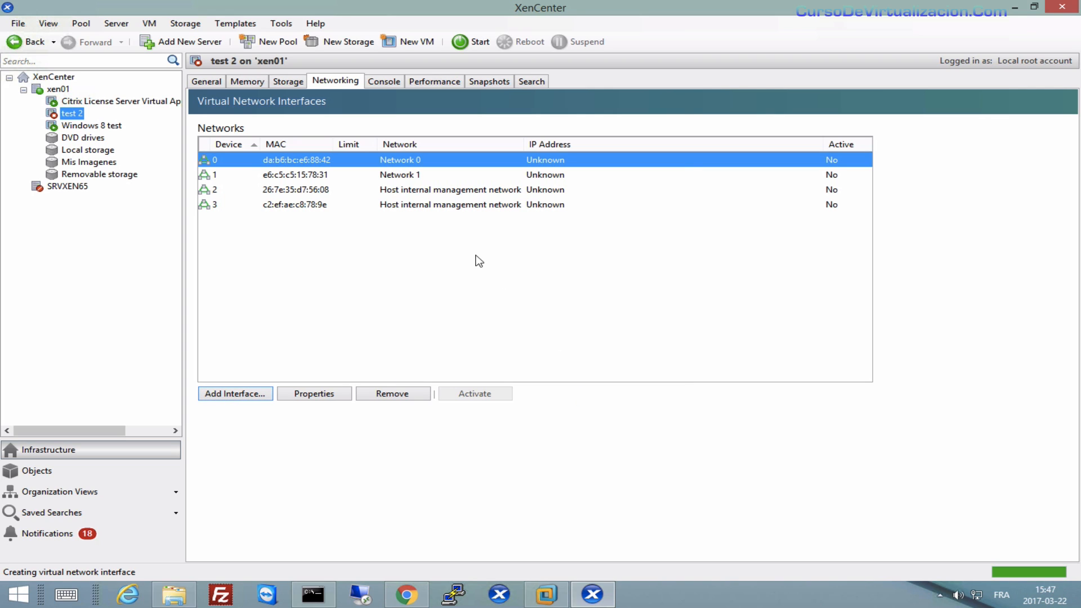
{"action": "left_click", "coordinate": [284, 189]}
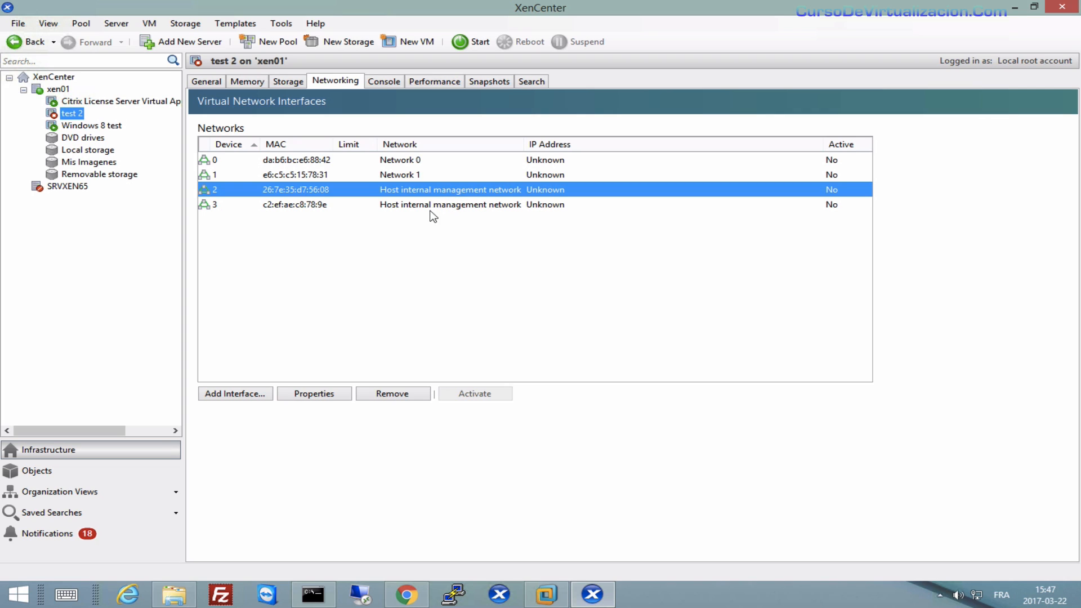
{"action": "left_click", "coordinate": [97, 127]}
Give Windows 8 test a device 1 interface on Host internal management network, accepting the restart notice.
{"action": "left_click", "coordinate": [353, 80]}
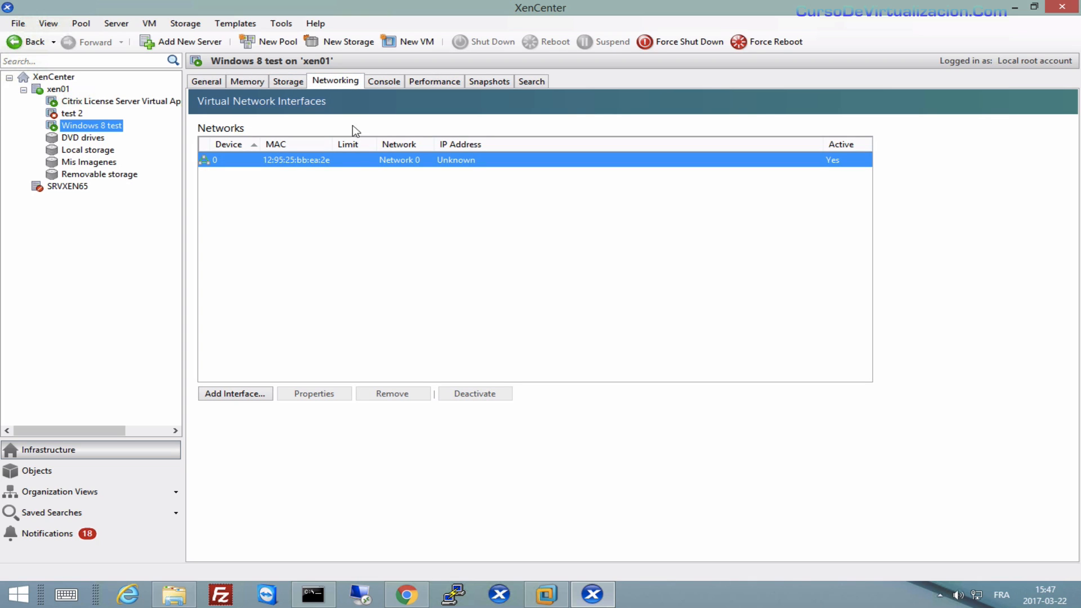
{"action": "left_click", "coordinate": [267, 391]}
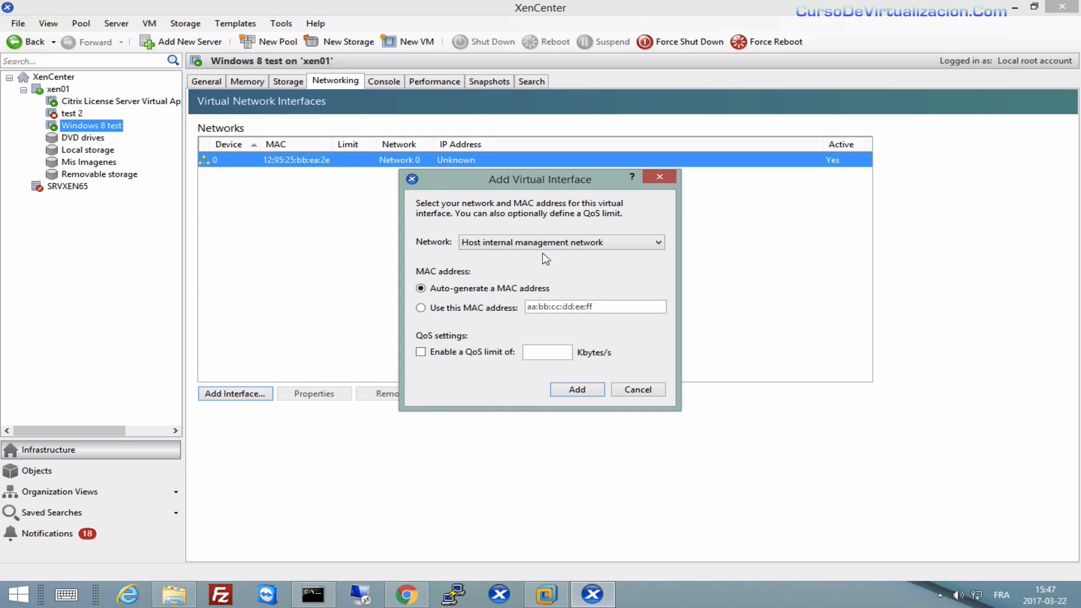
{"action": "left_click", "coordinate": [580, 392]}
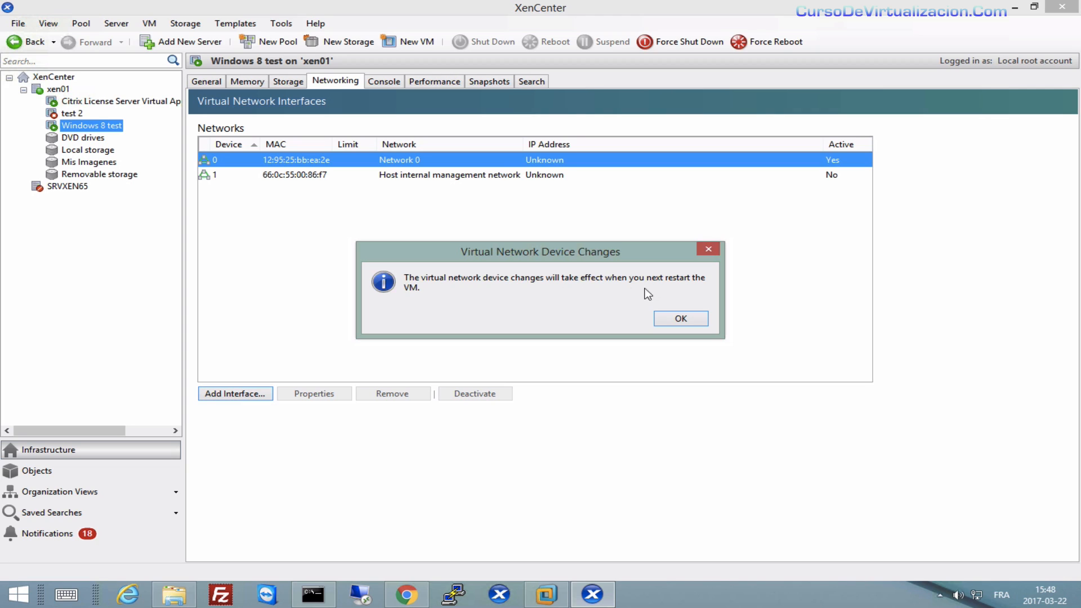
{"action": "left_click", "coordinate": [684, 317]}
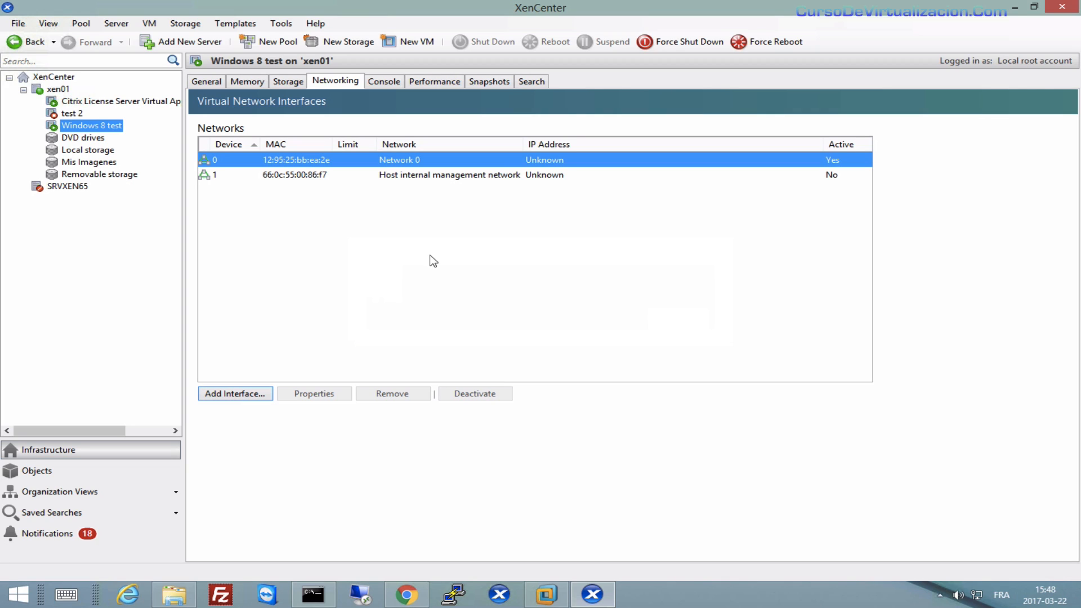
{"action": "left_click", "coordinate": [393, 80]}
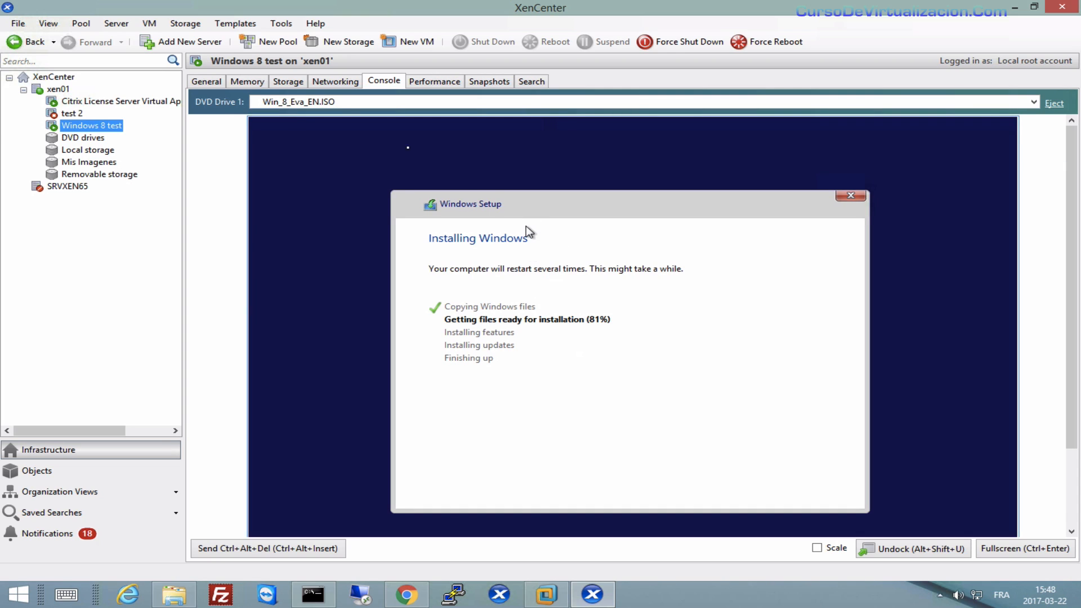
{"action": "left_click", "coordinate": [342, 81]}
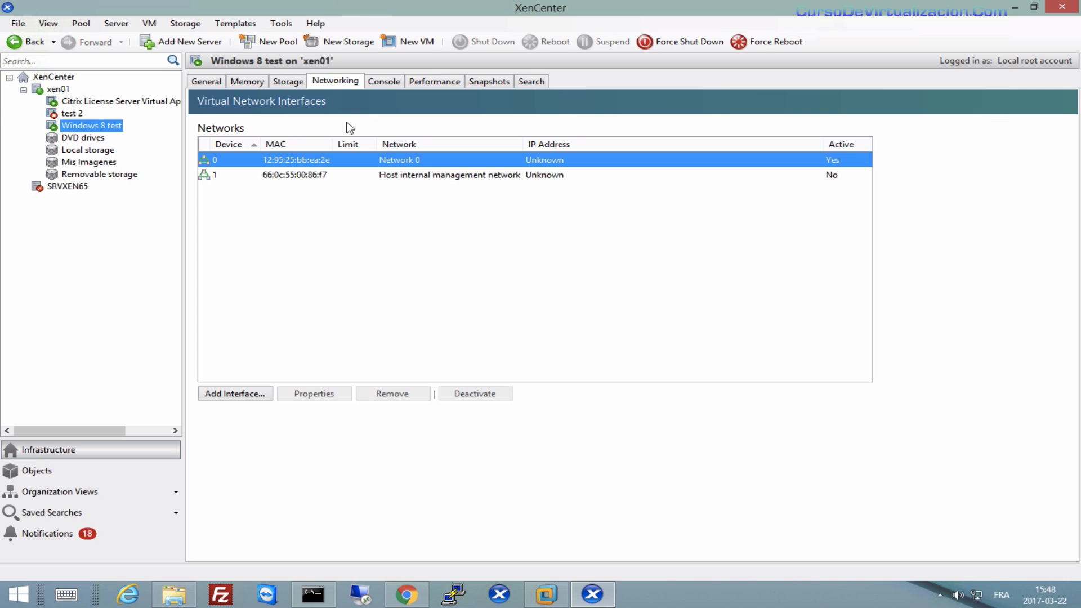
{"action": "left_click", "coordinate": [58, 89]}
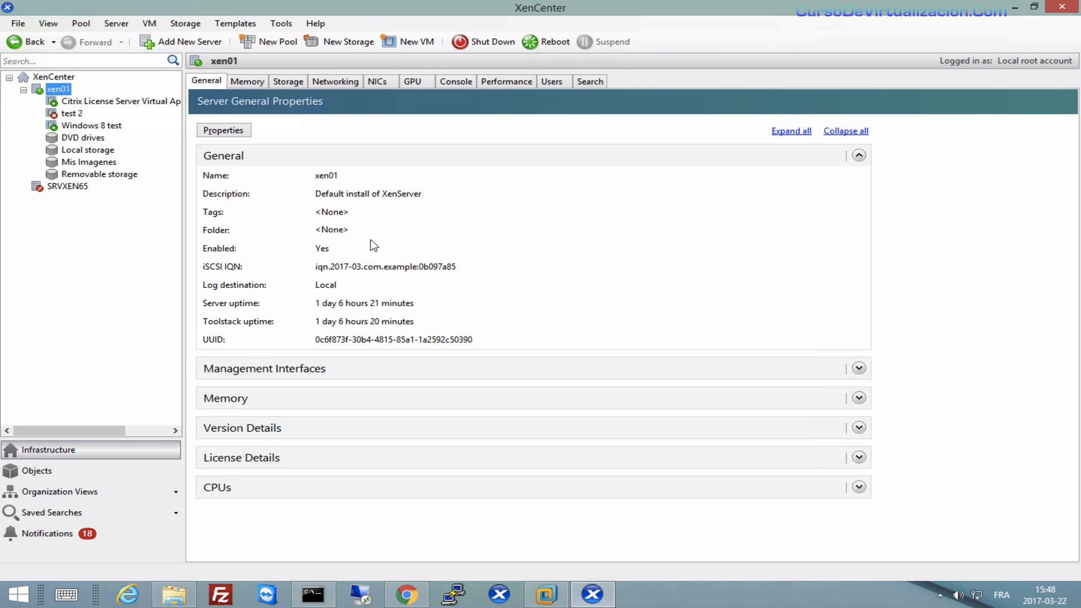
{"action": "left_click", "coordinate": [349, 82]}
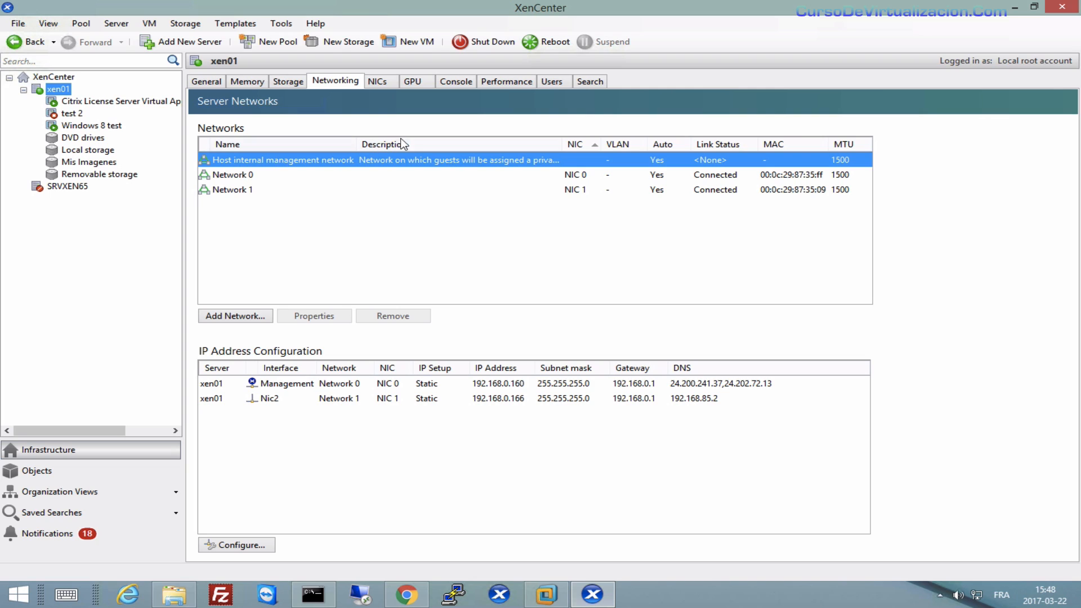
{"action": "left_click", "coordinate": [257, 178]}
{"action": "left_click", "coordinate": [377, 83]}
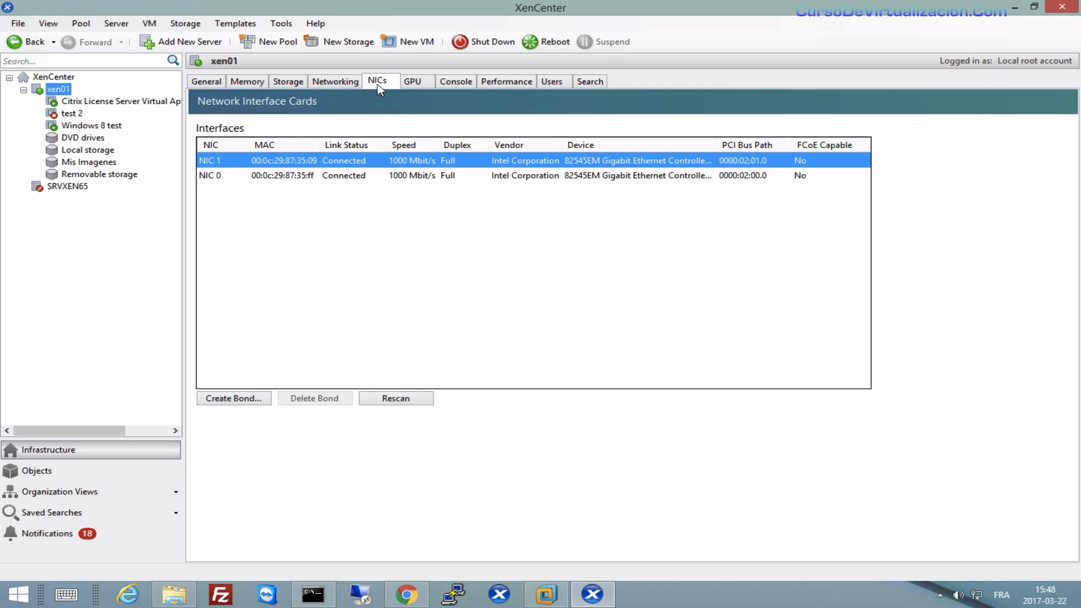
{"action": "left_click", "coordinate": [220, 176]}
{"action": "left_click", "coordinate": [218, 160]}
{"action": "left_click", "coordinate": [219, 176]}
{"action": "left_click", "coordinate": [219, 161]}
{"action": "left_click", "coordinate": [328, 82]}
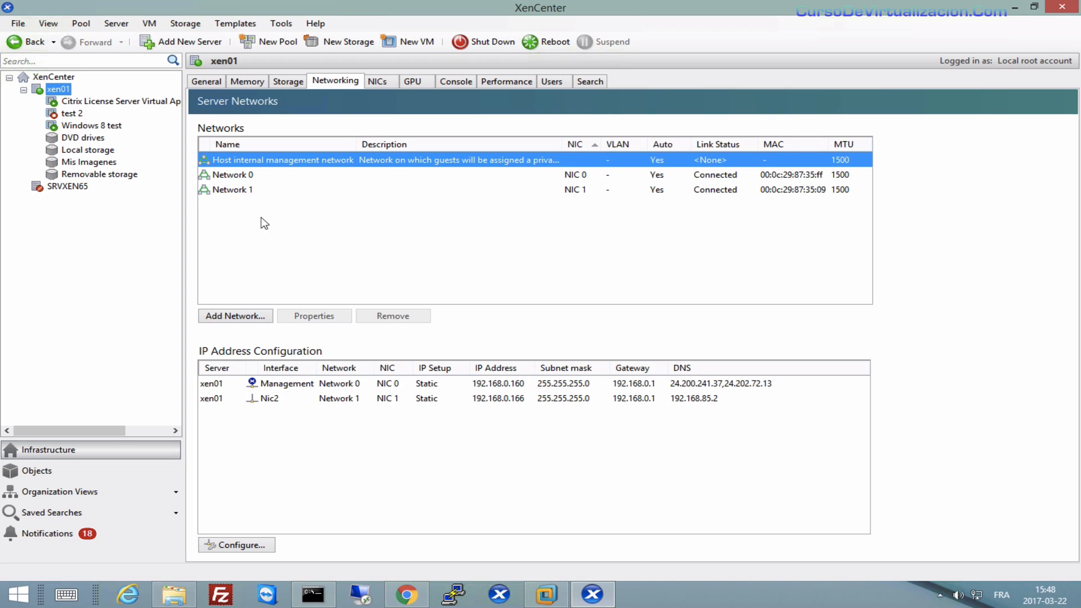
{"action": "left_click", "coordinate": [248, 316]}
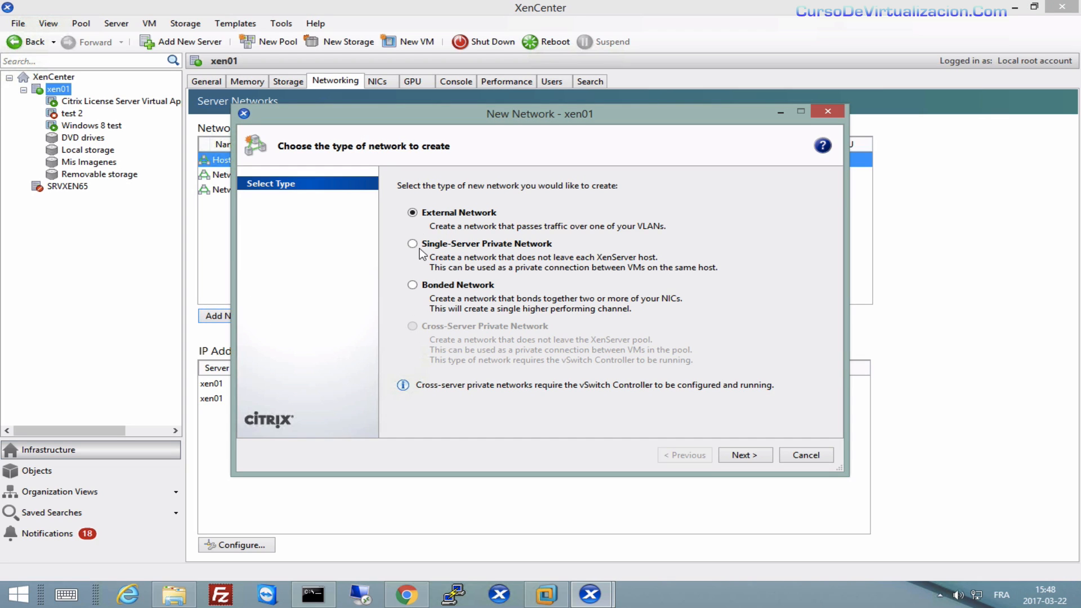
{"action": "left_click", "coordinate": [830, 111]}
{"action": "left_click", "coordinate": [69, 115]}
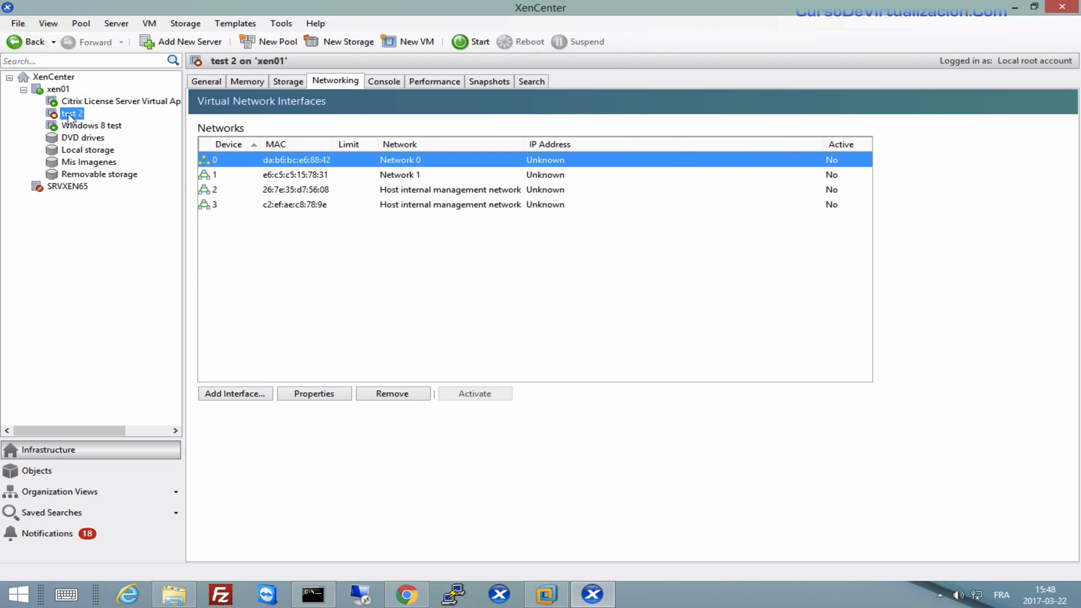
{"action": "left_click", "coordinate": [84, 126]}
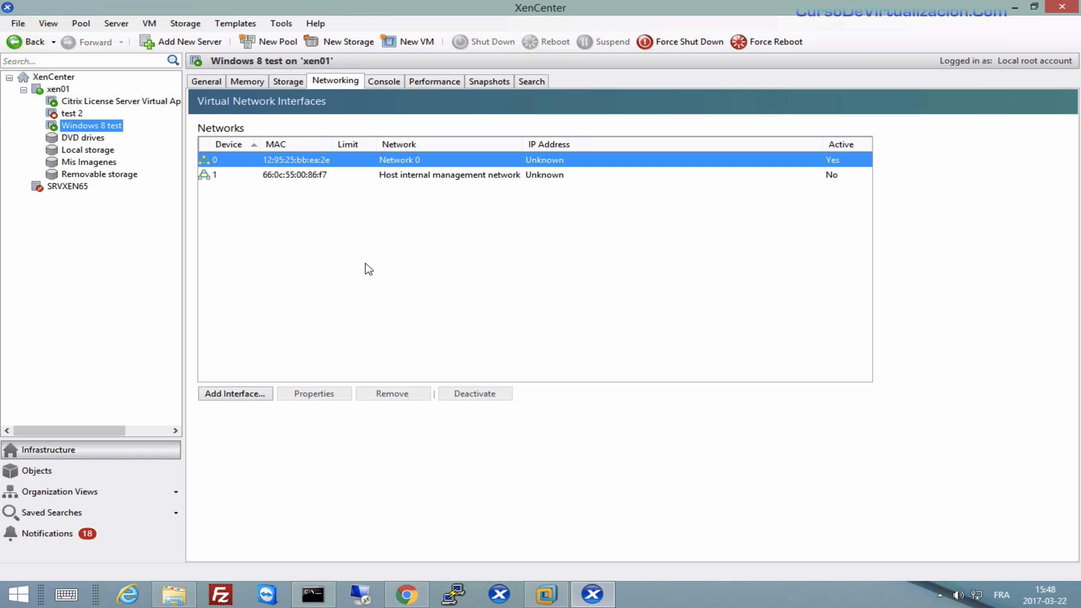